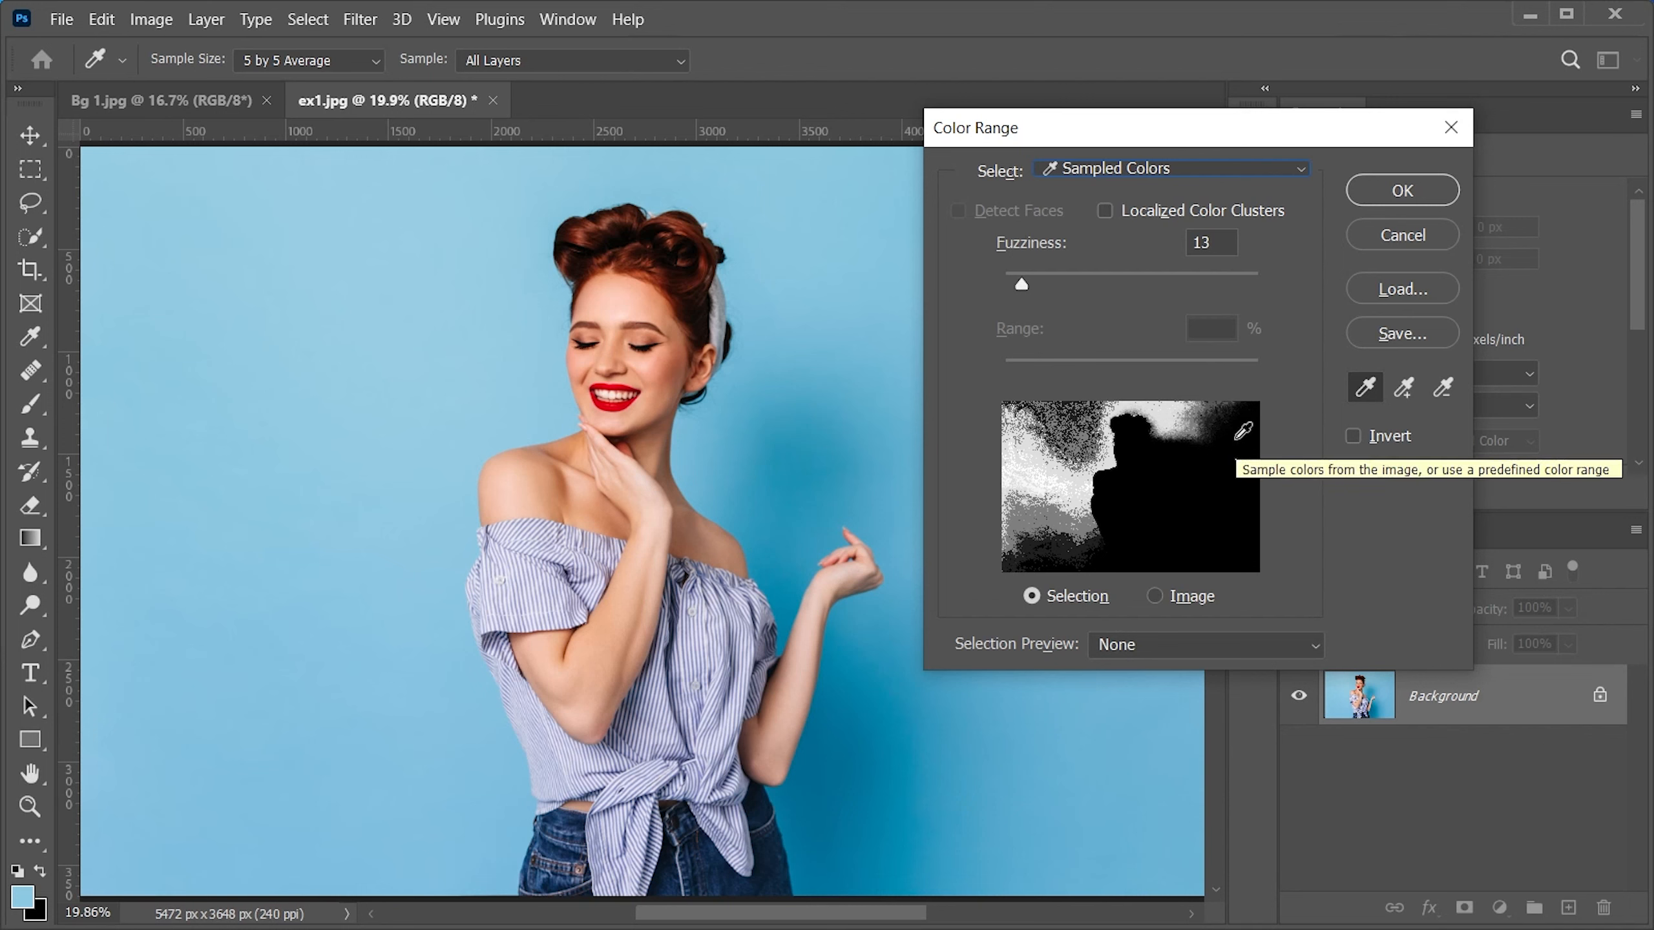
# - Preview the Reds, Blues, Cyans, Greens and Yellows presets in Color Range, and return to Sampled Colors
pyautogui.click(1113, 164)
pyautogui.click(1096, 241)
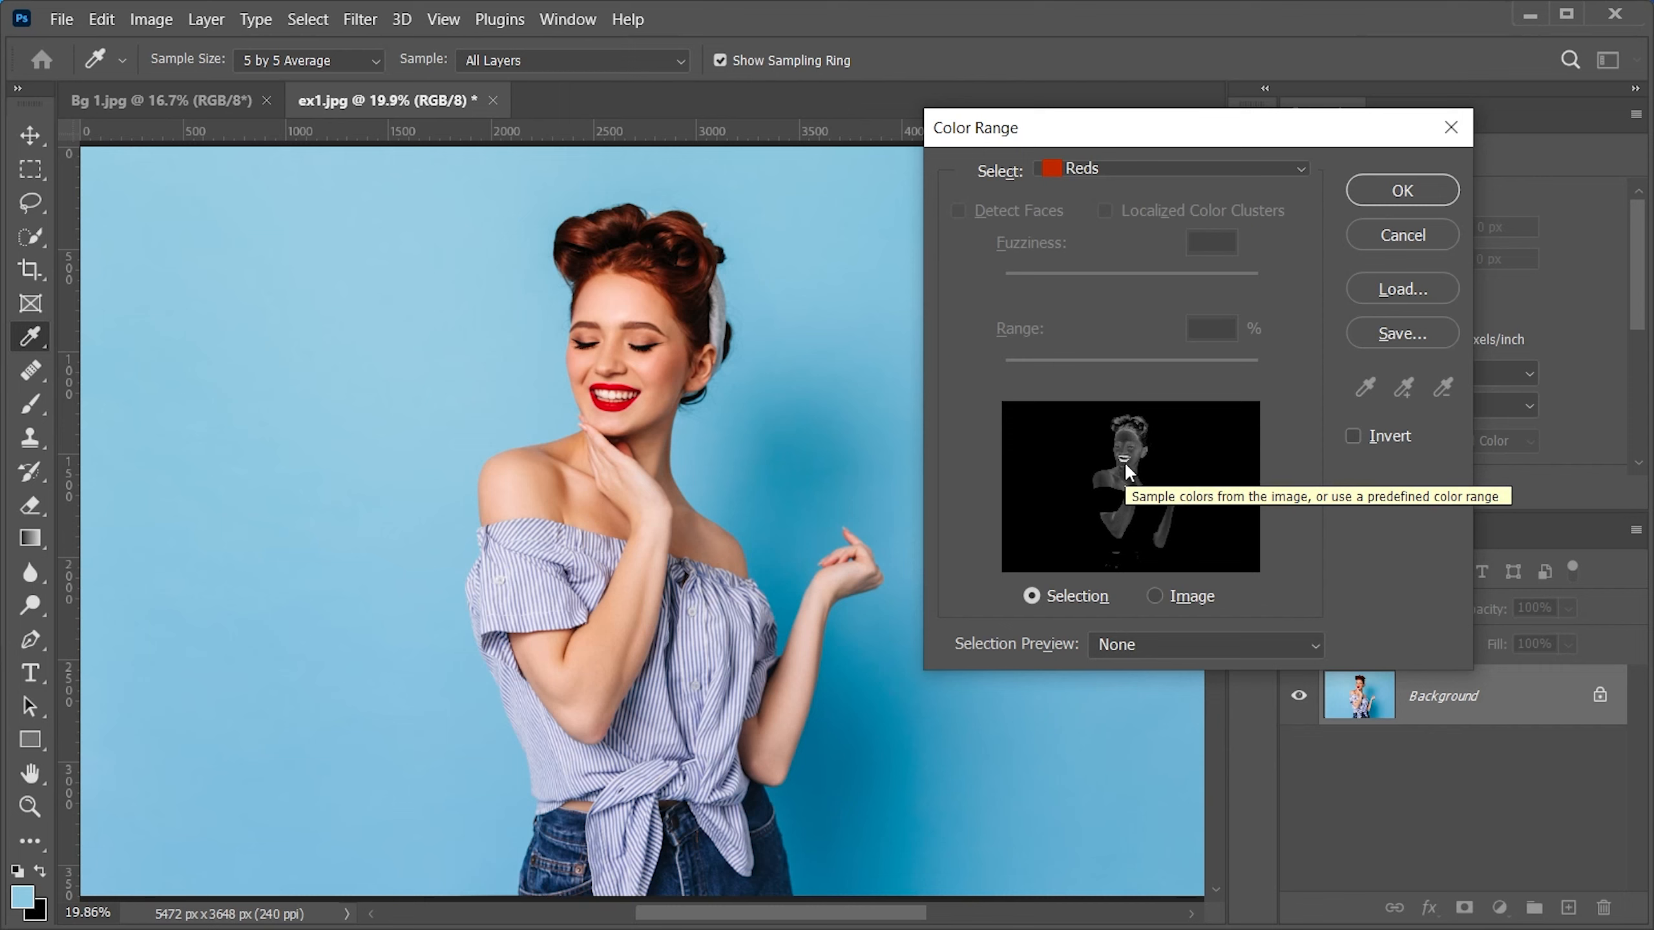
pyautogui.click(1107, 168)
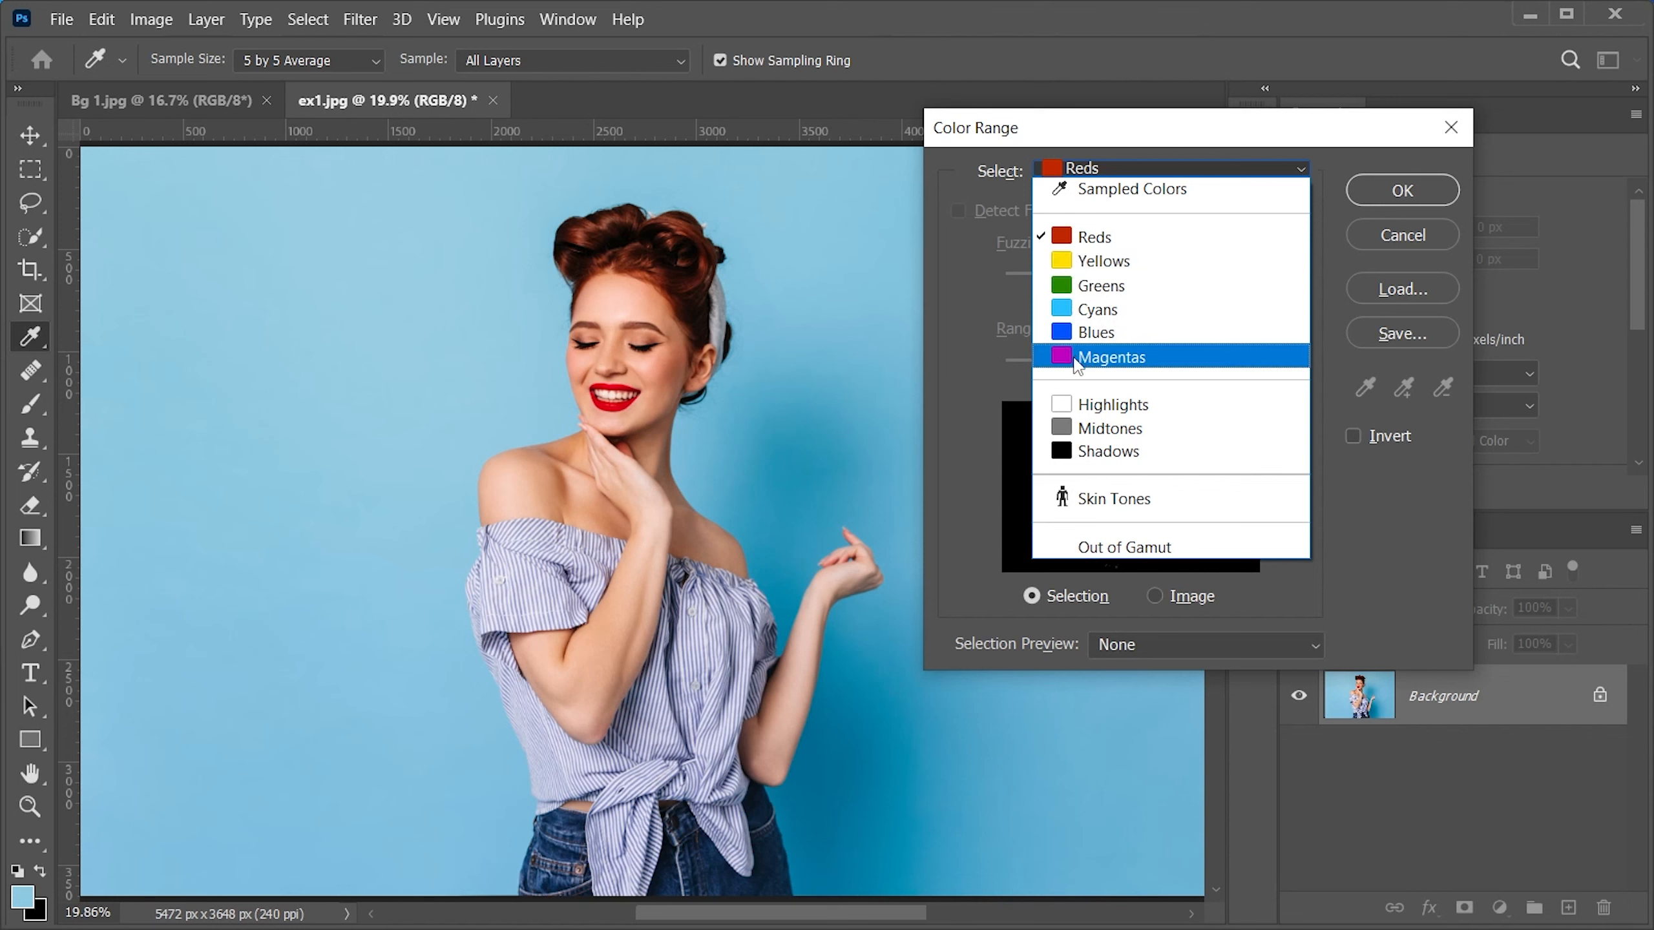
pyautogui.click(1107, 333)
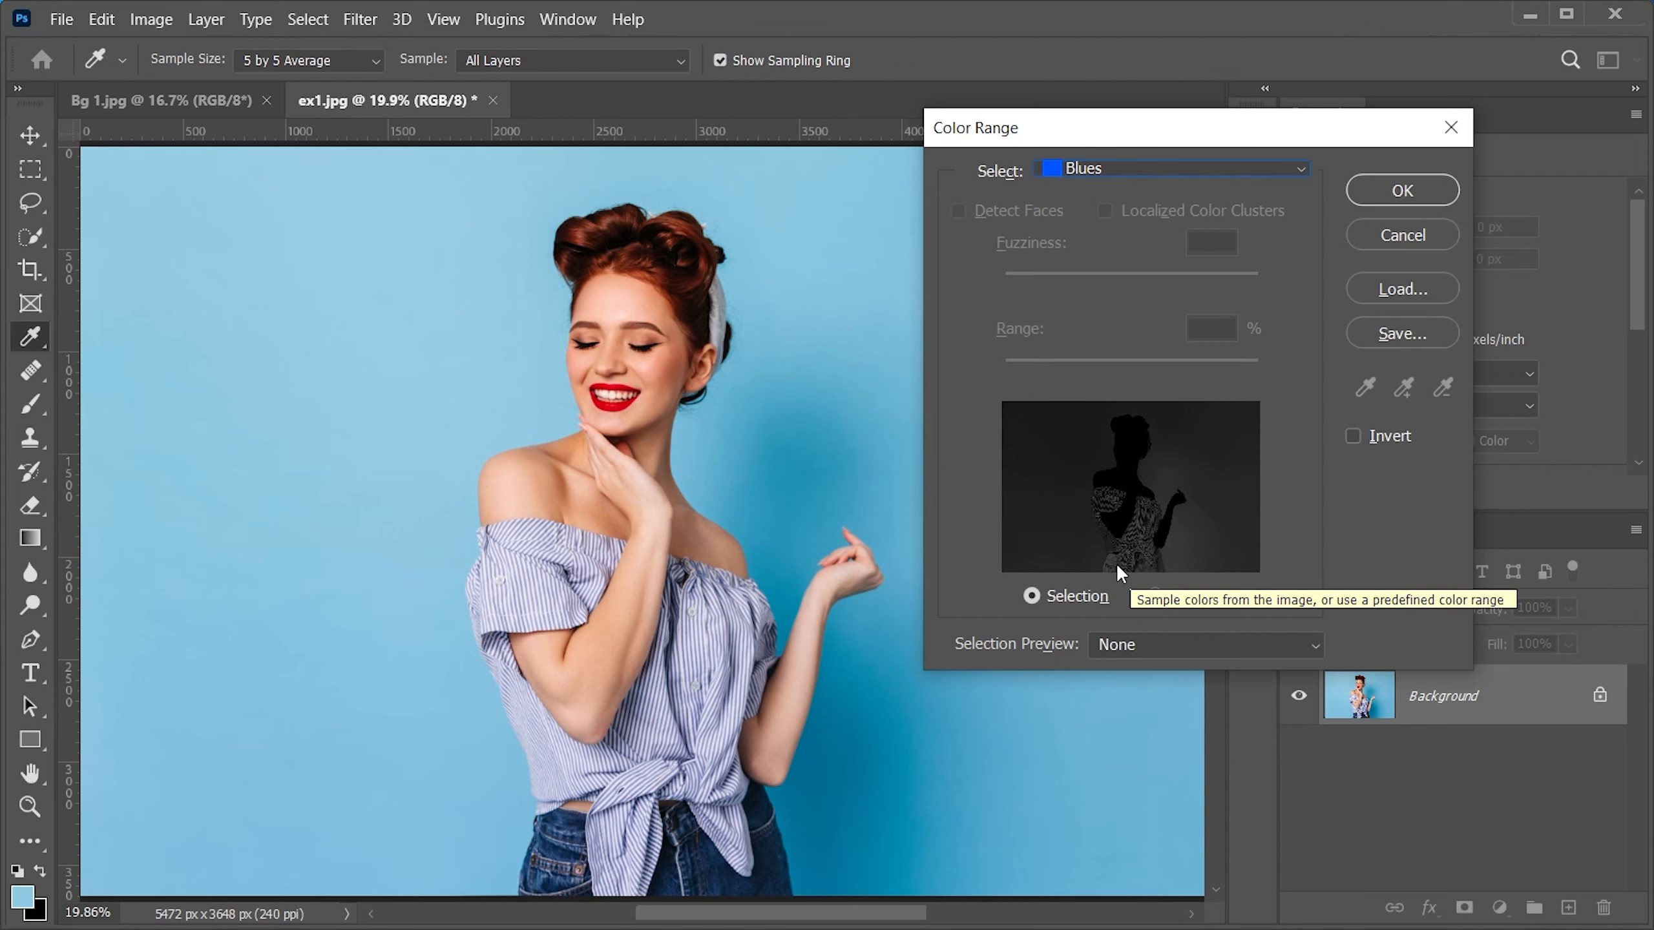
pyautogui.click(1187, 167)
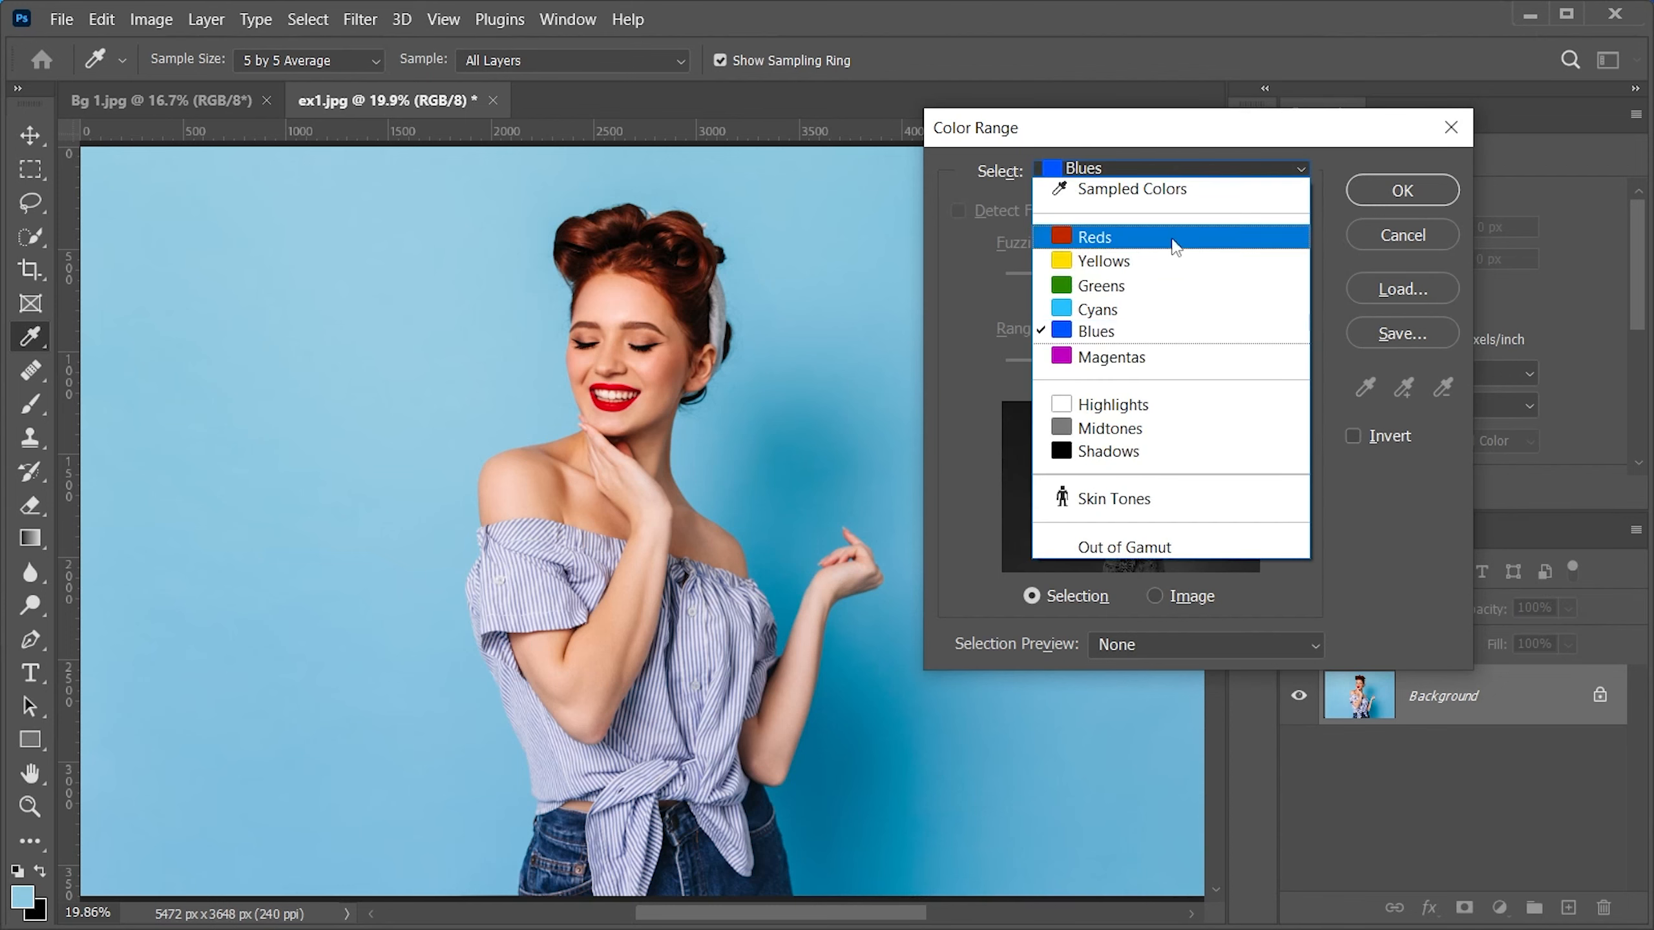
pyautogui.click(1096, 310)
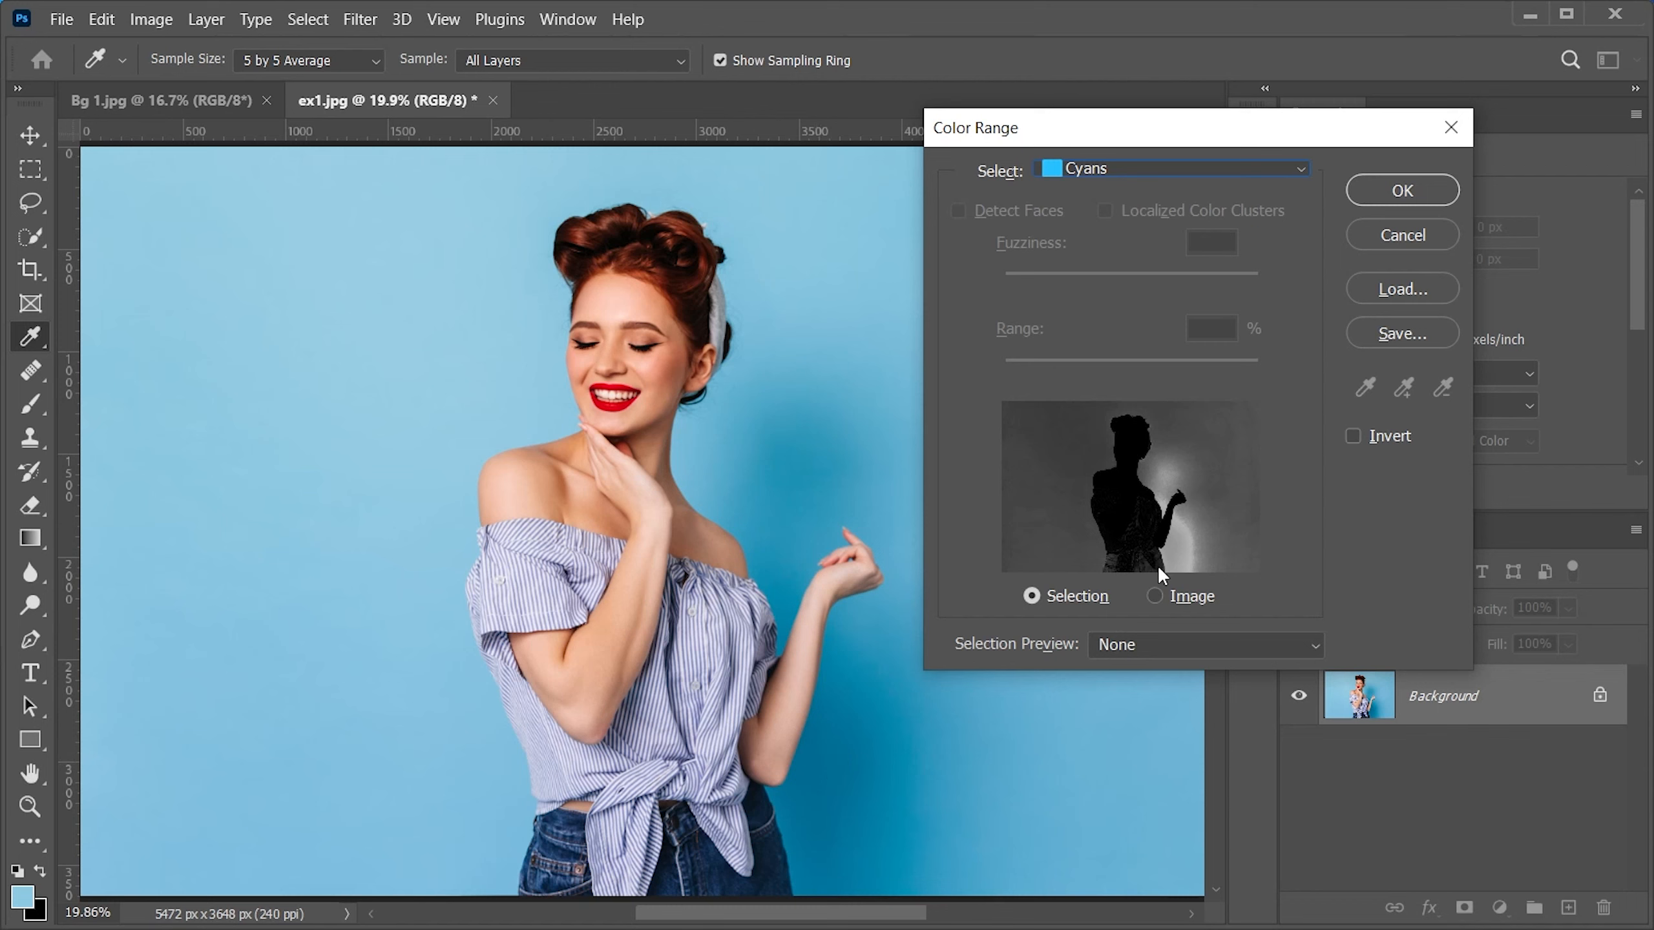
pyautogui.click(1143, 168)
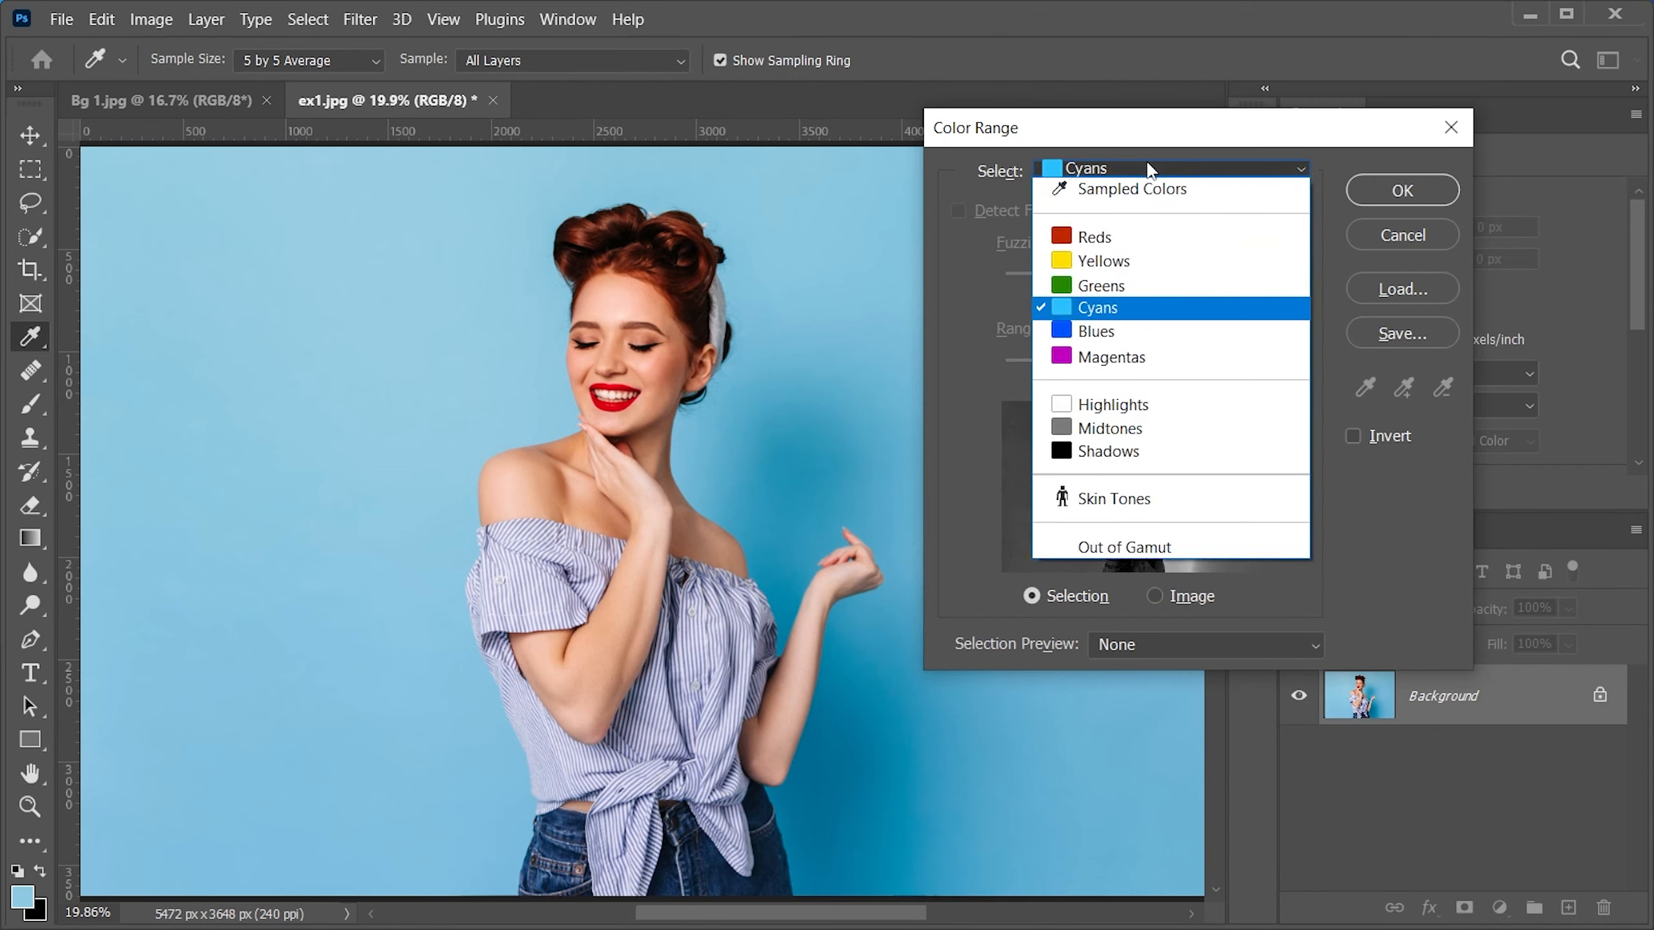
pyautogui.click(1091, 279)
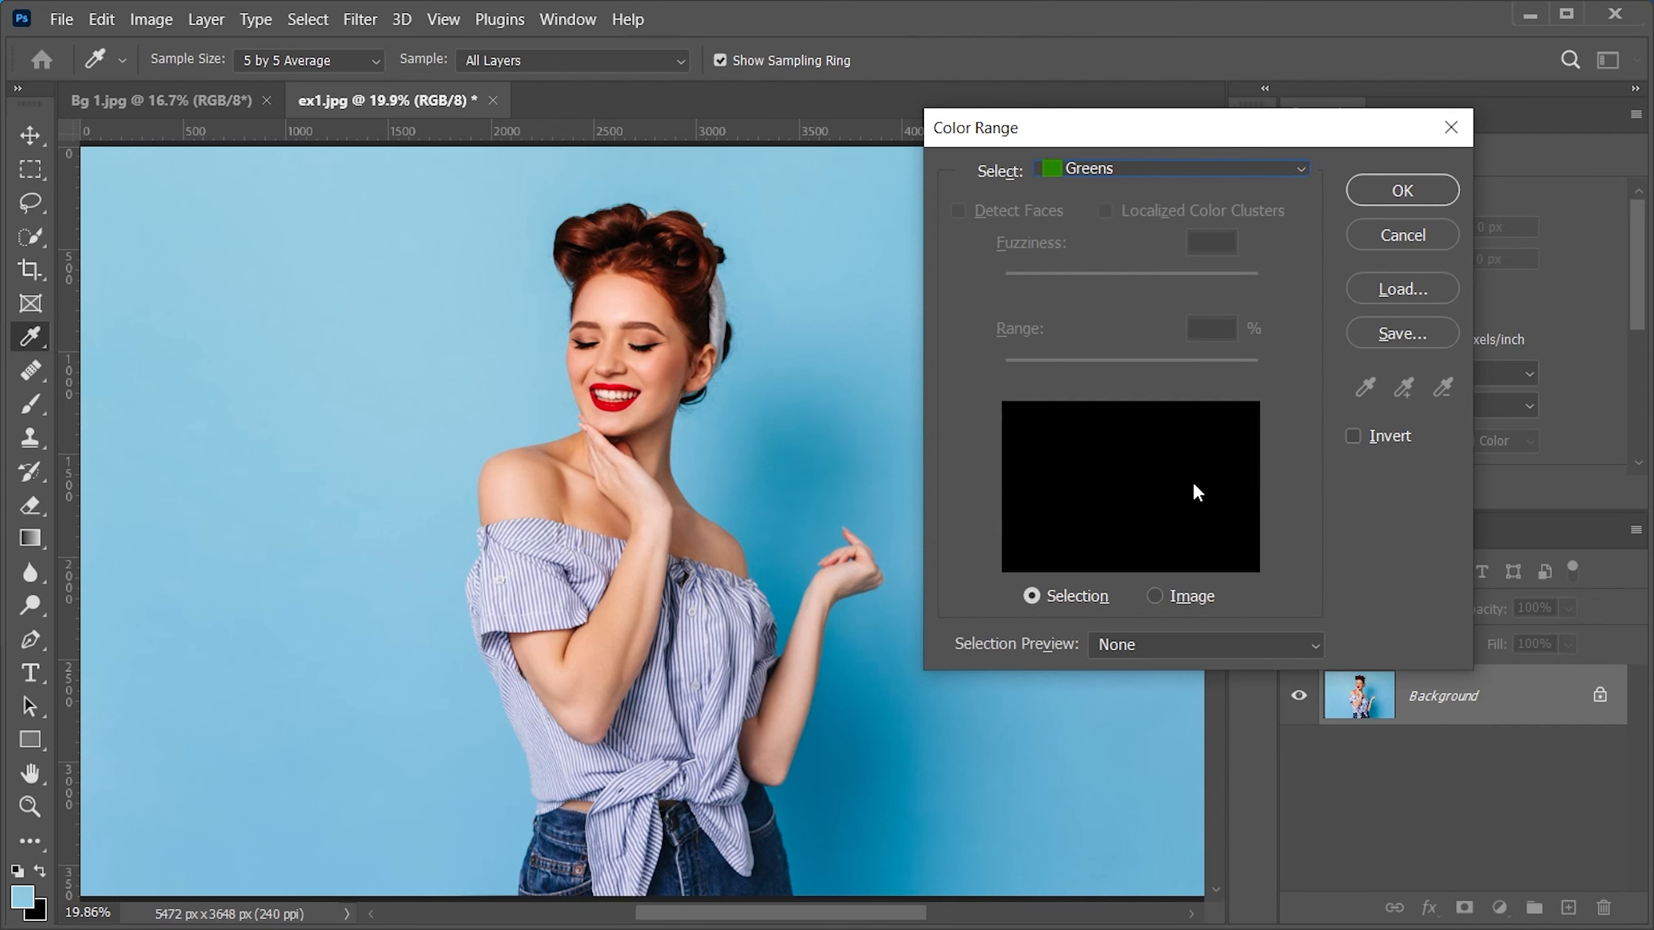
pyautogui.click(1143, 168)
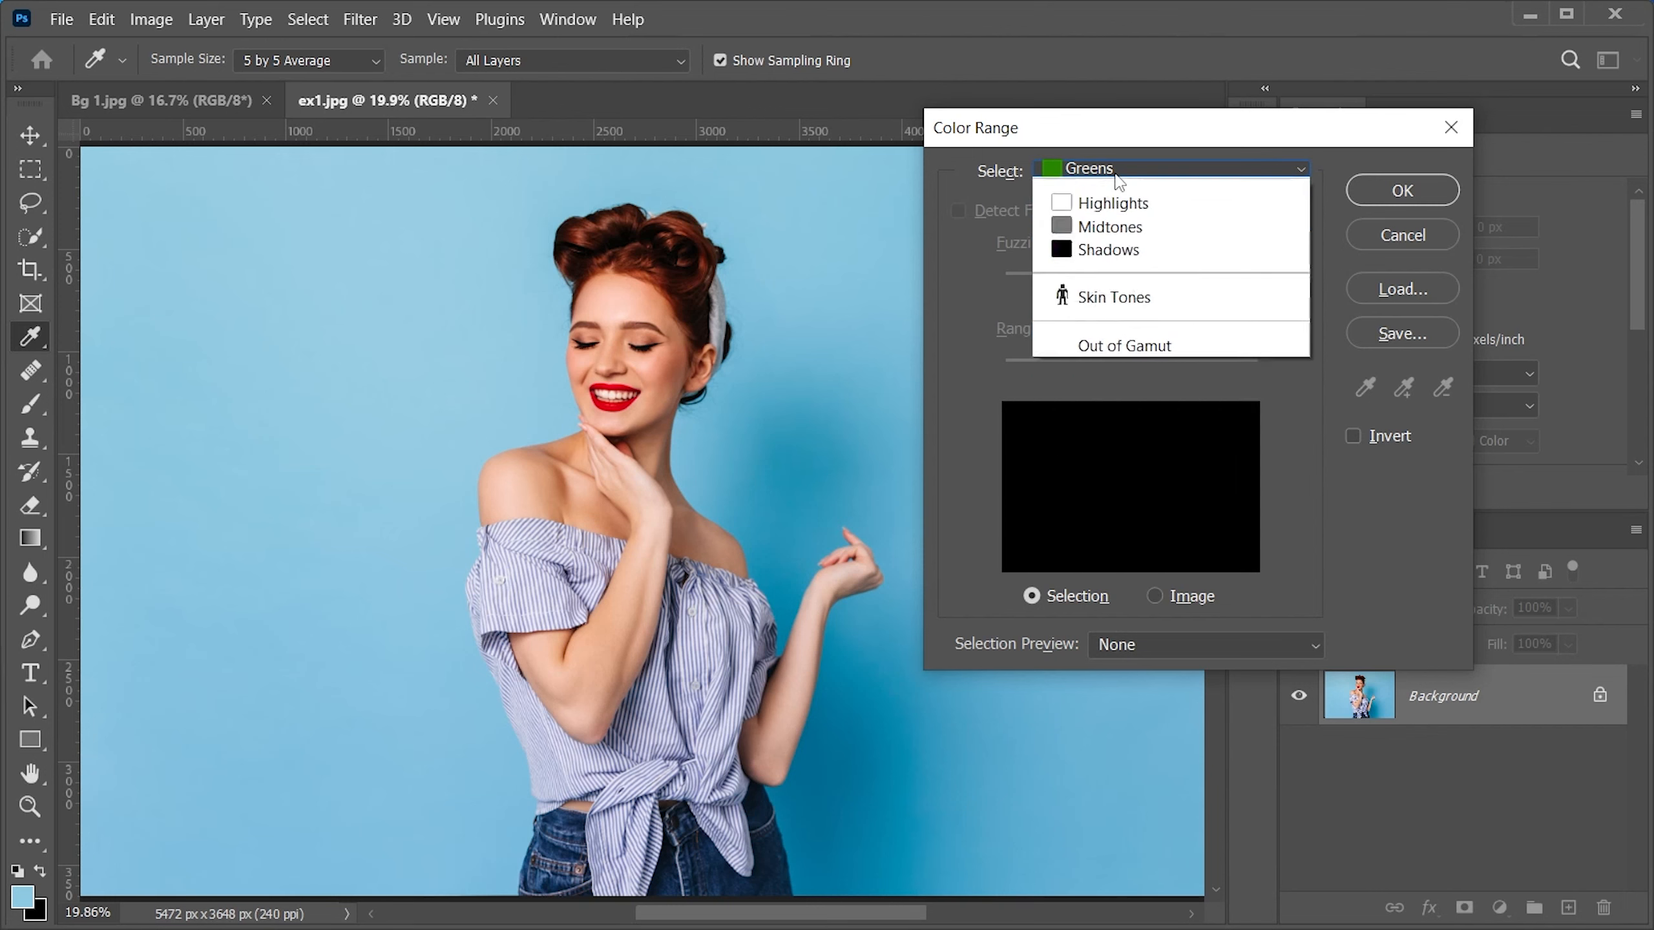
pyautogui.click(1090, 261)
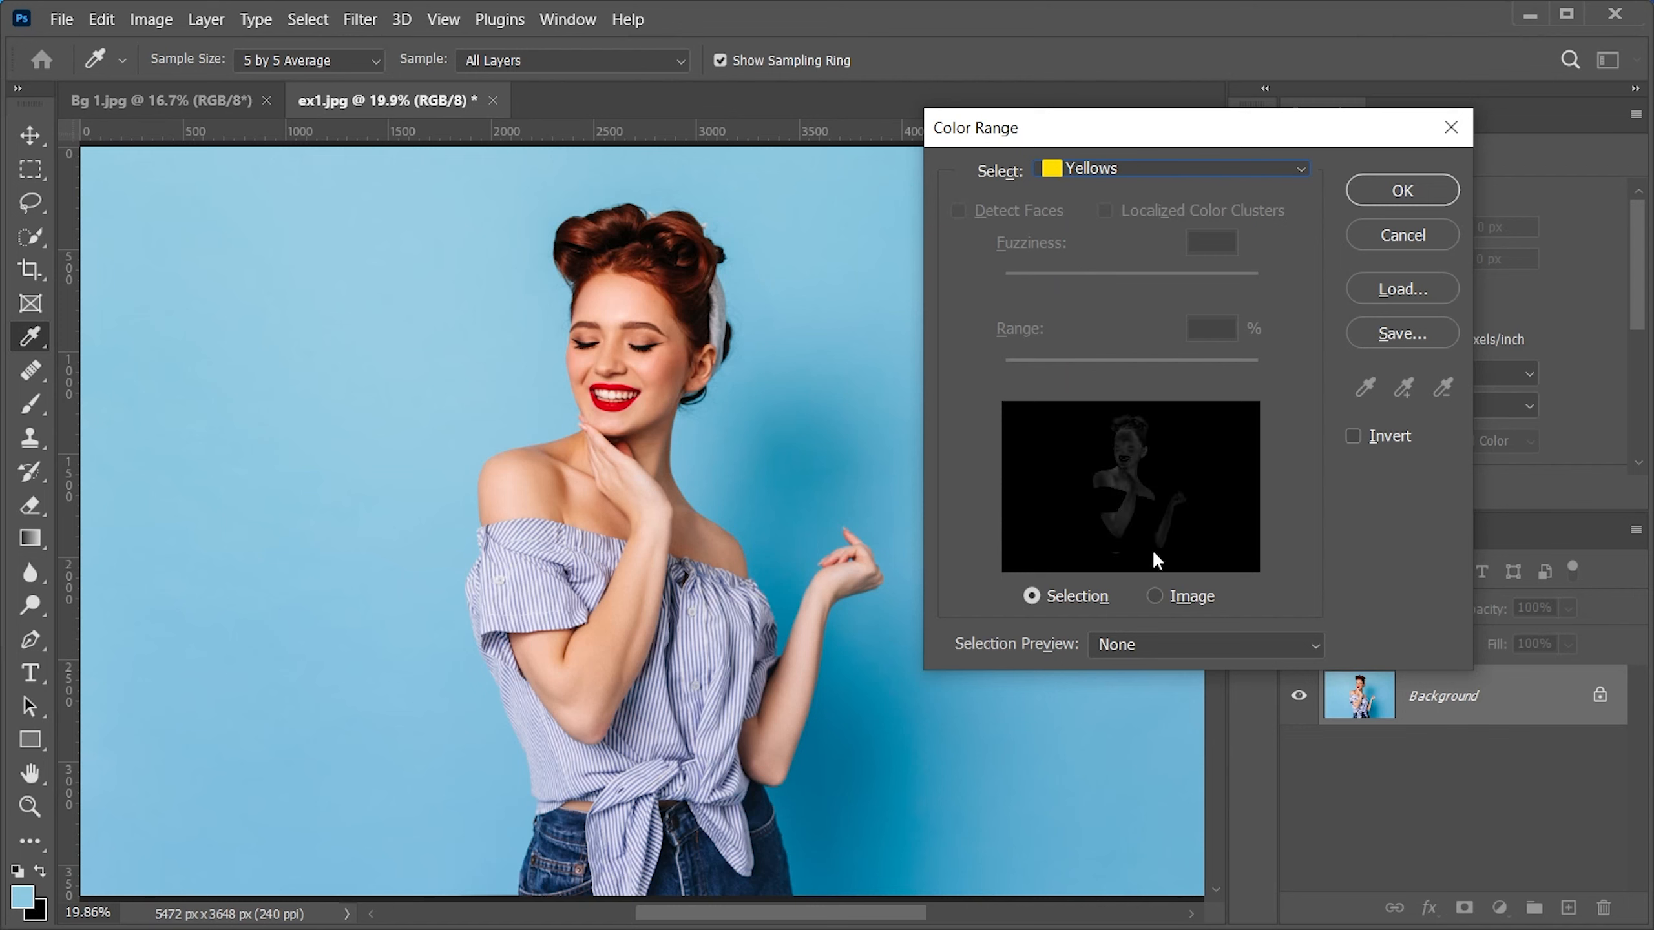
pyautogui.click(1145, 170)
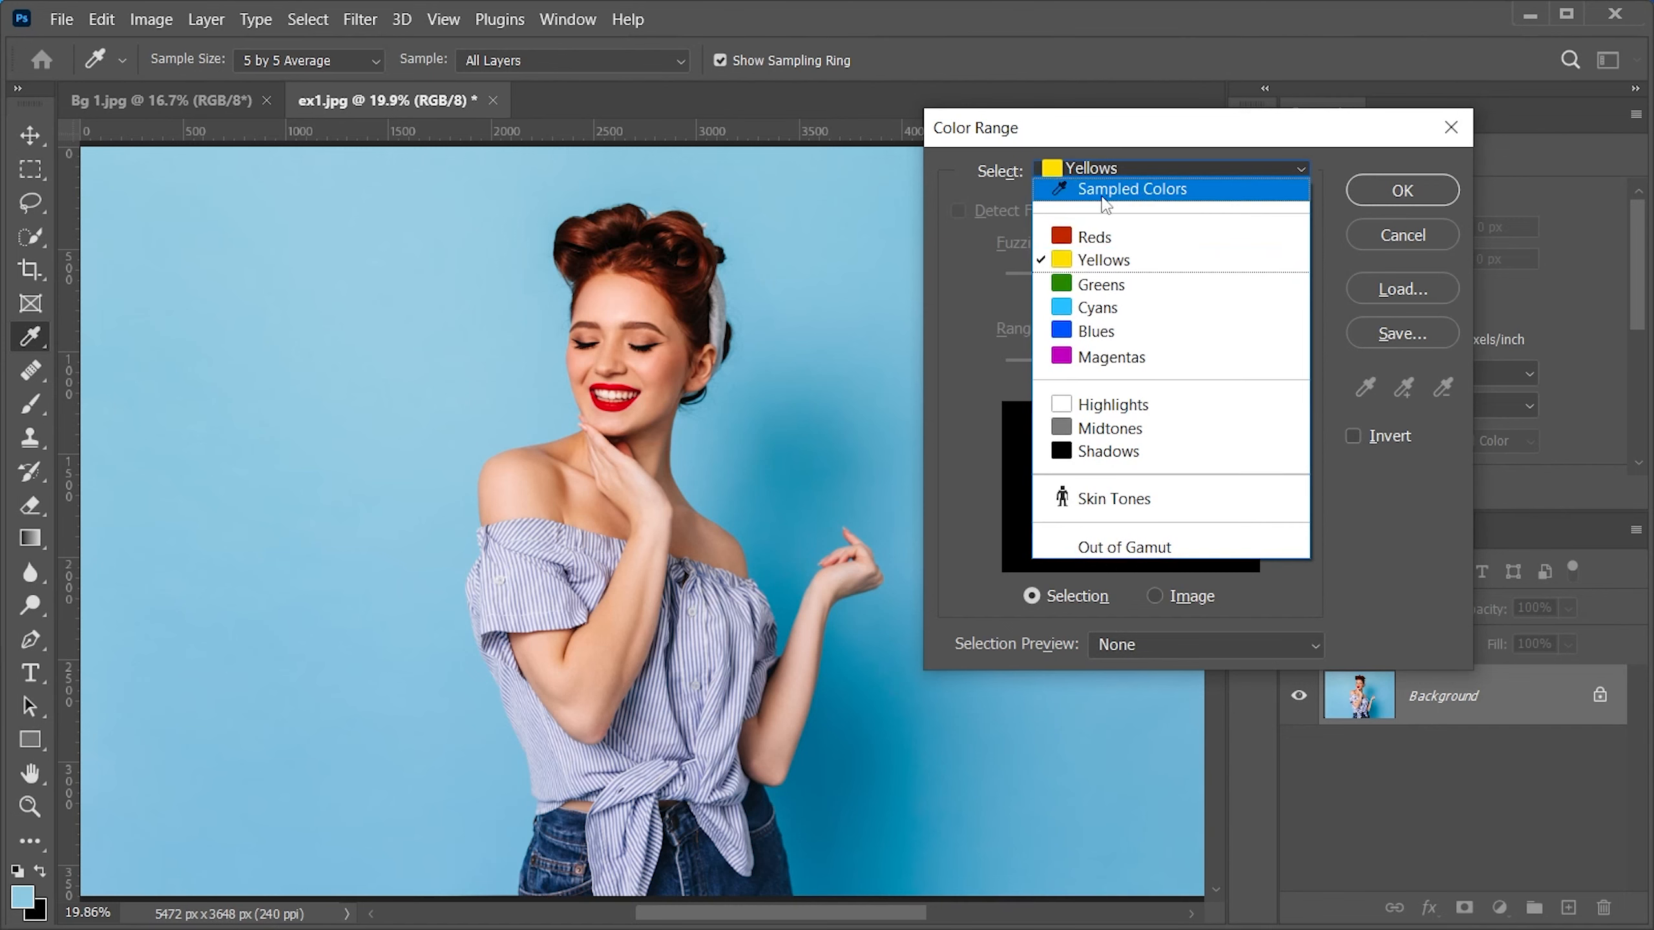
pyautogui.click(1104, 198)
# - Set Fuzziness to 0 and sample the light-blue backdrop on the woman's left side, adding its lower and upper areas to the sample
pyautogui.moveTo(1022, 288); pyautogui.dragTo(982, 287)
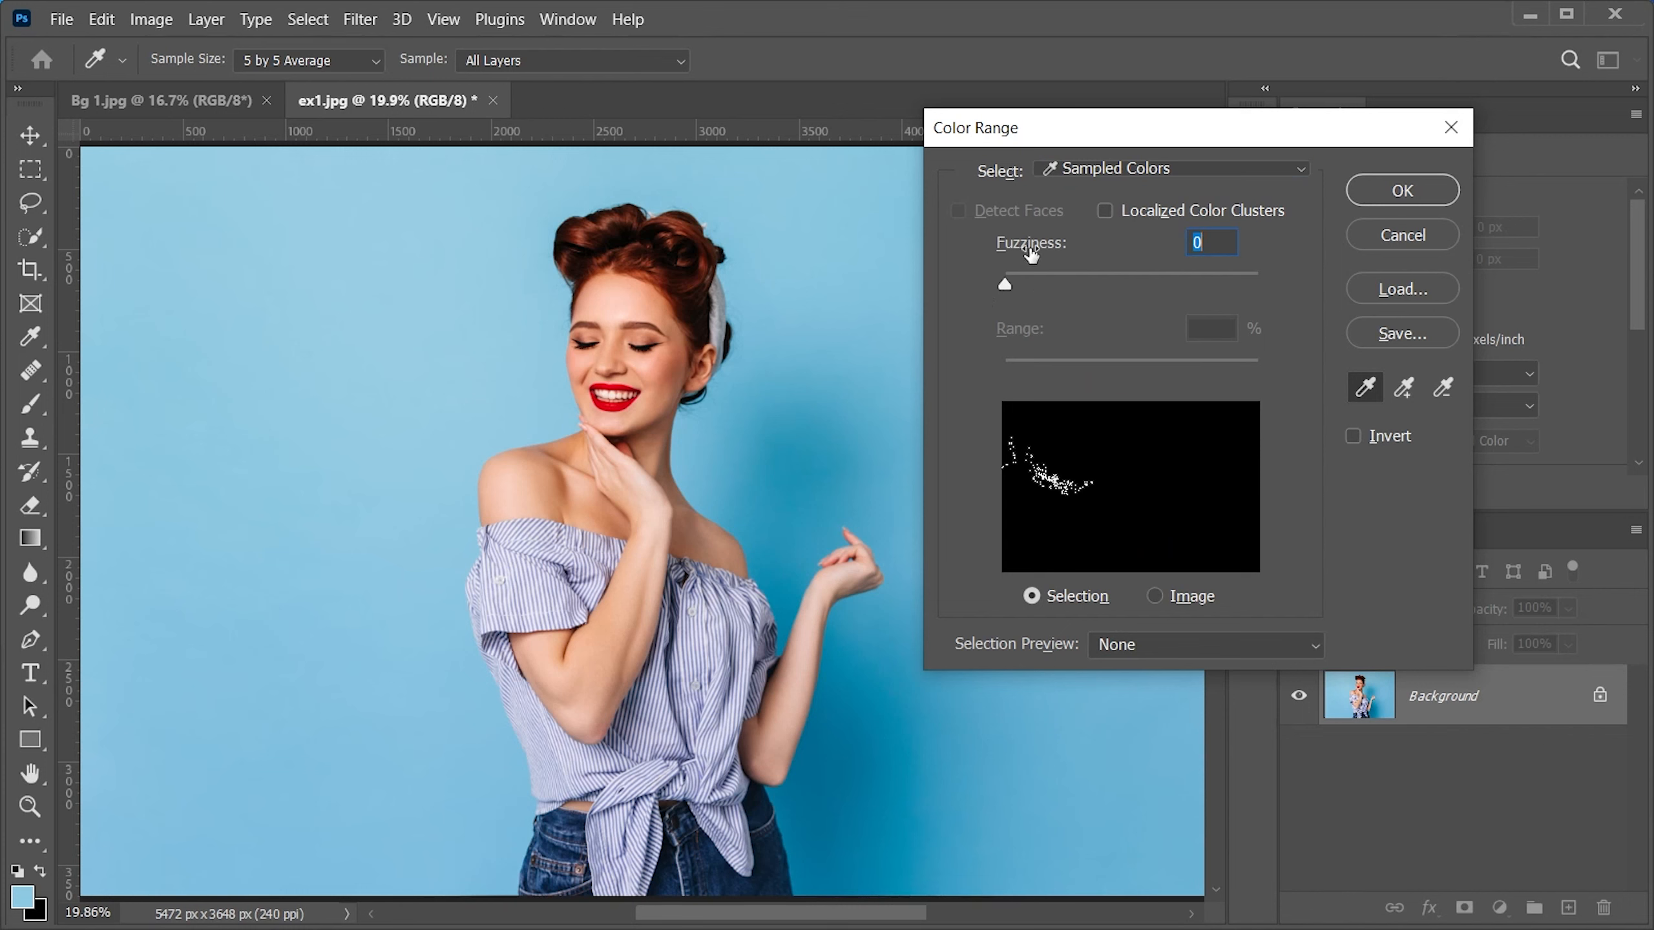
pyautogui.click(282, 431)
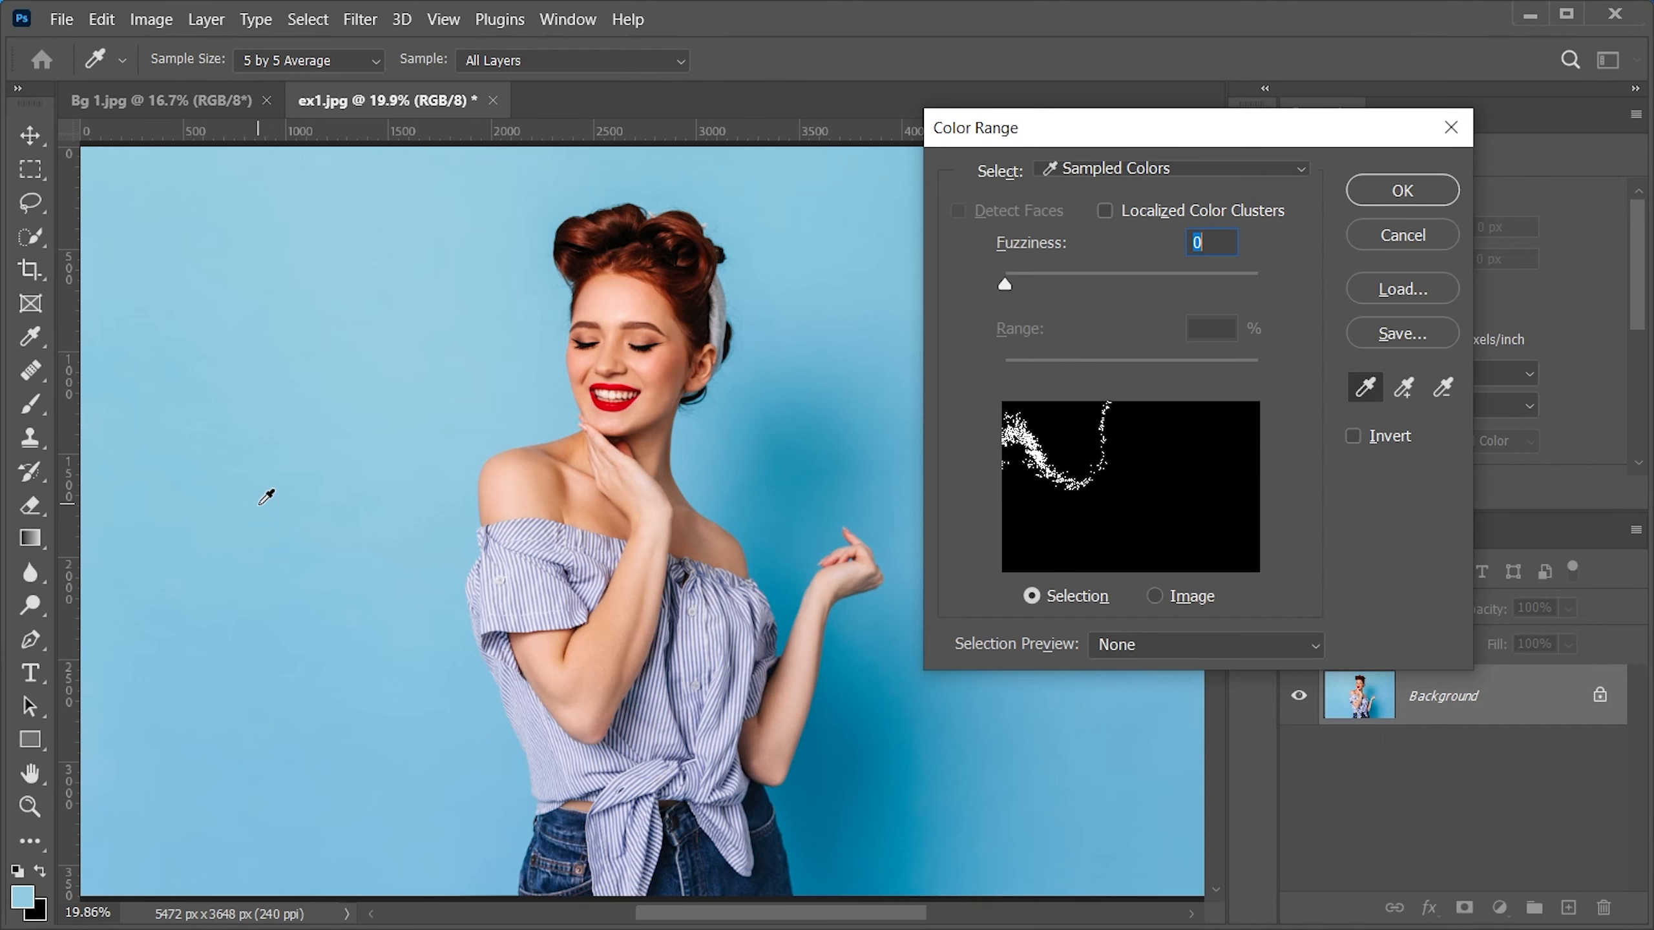
pyautogui.click(1406, 391)
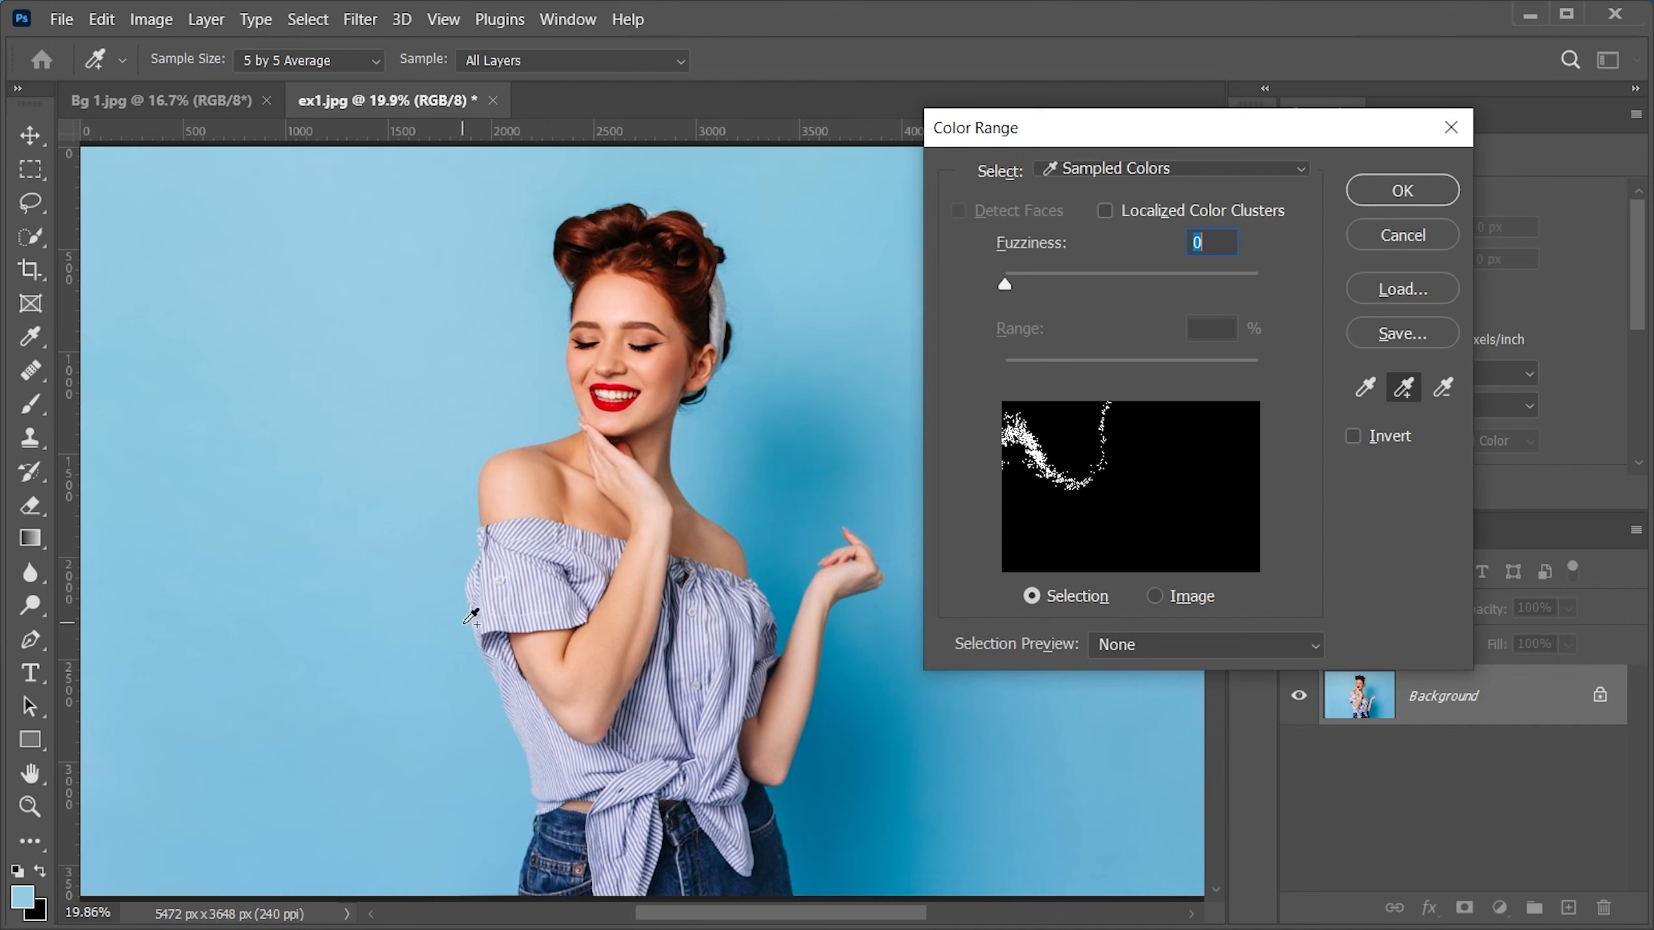
pyautogui.click(397, 812)
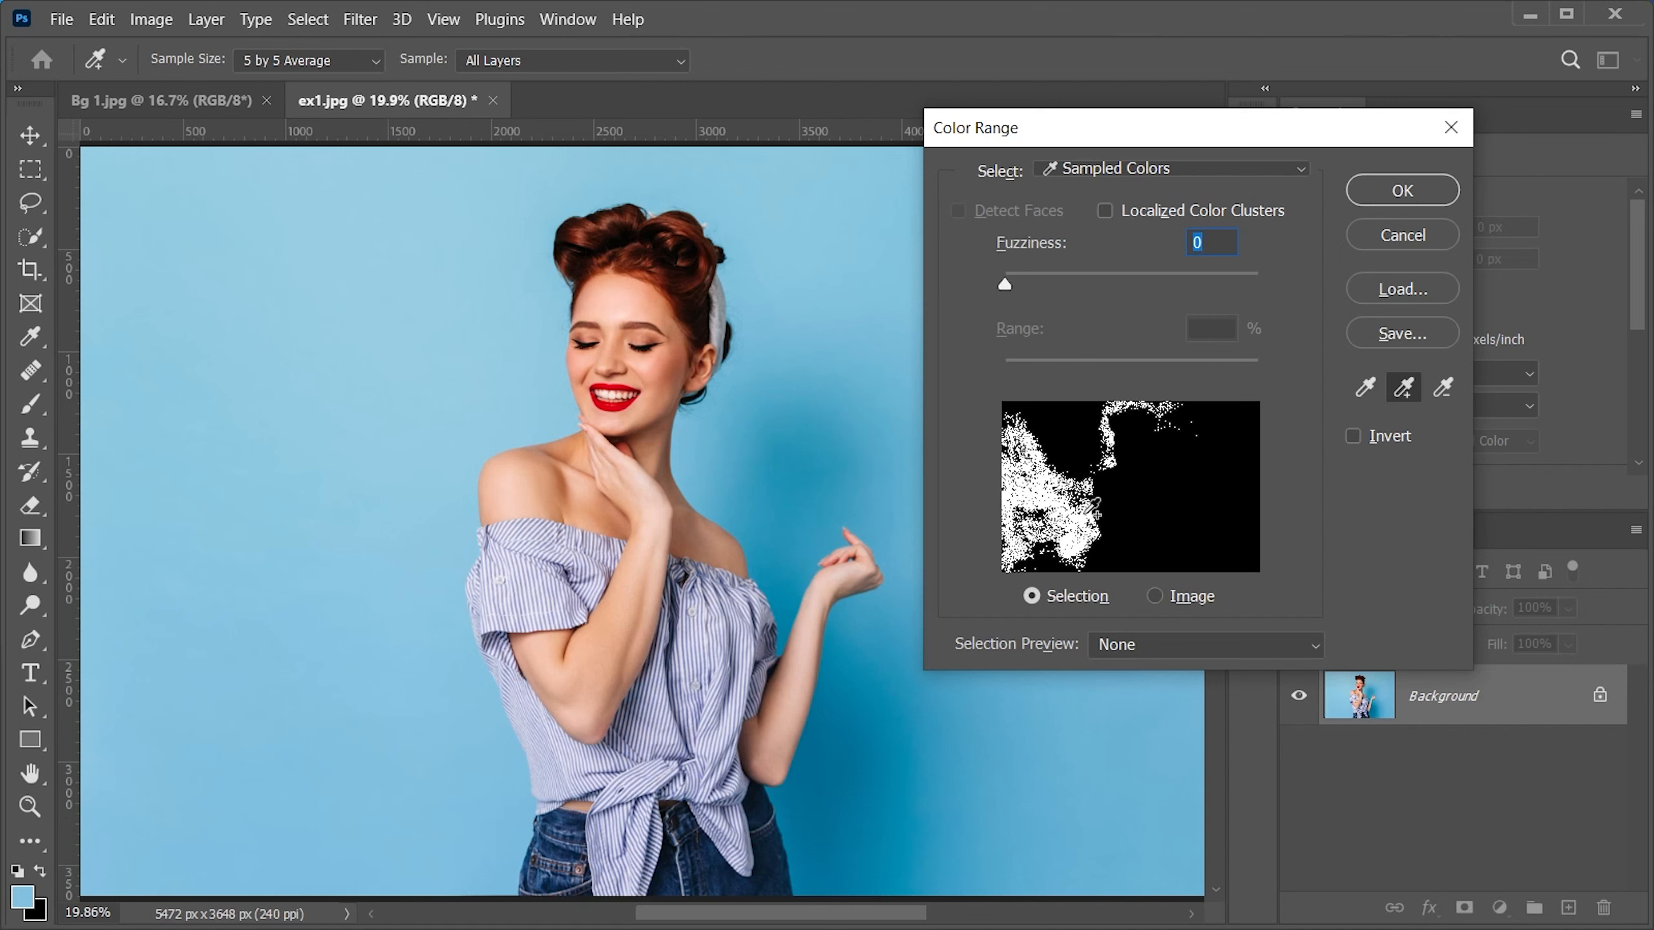
pyautogui.click(326, 228)
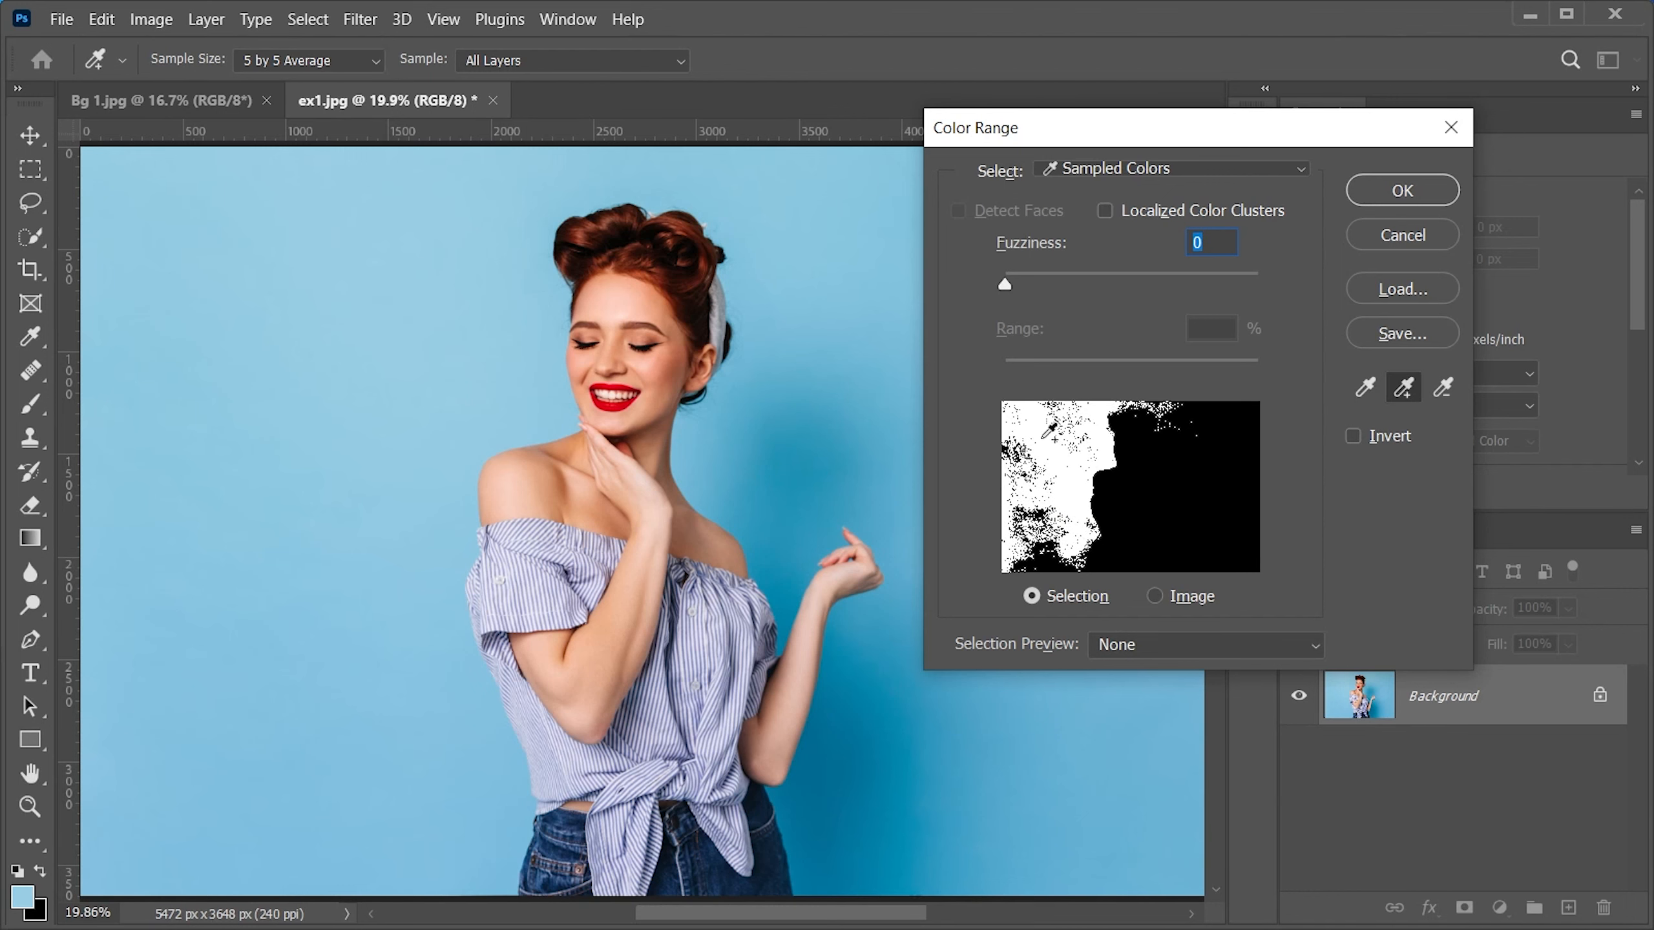
# - Add the remaining blue backdrop to the sampled colors, including the dark shadow beside the woman and the leftover upper-left area
pyautogui.moveTo(1105, 147); pyautogui.dragTo(1303, 130)
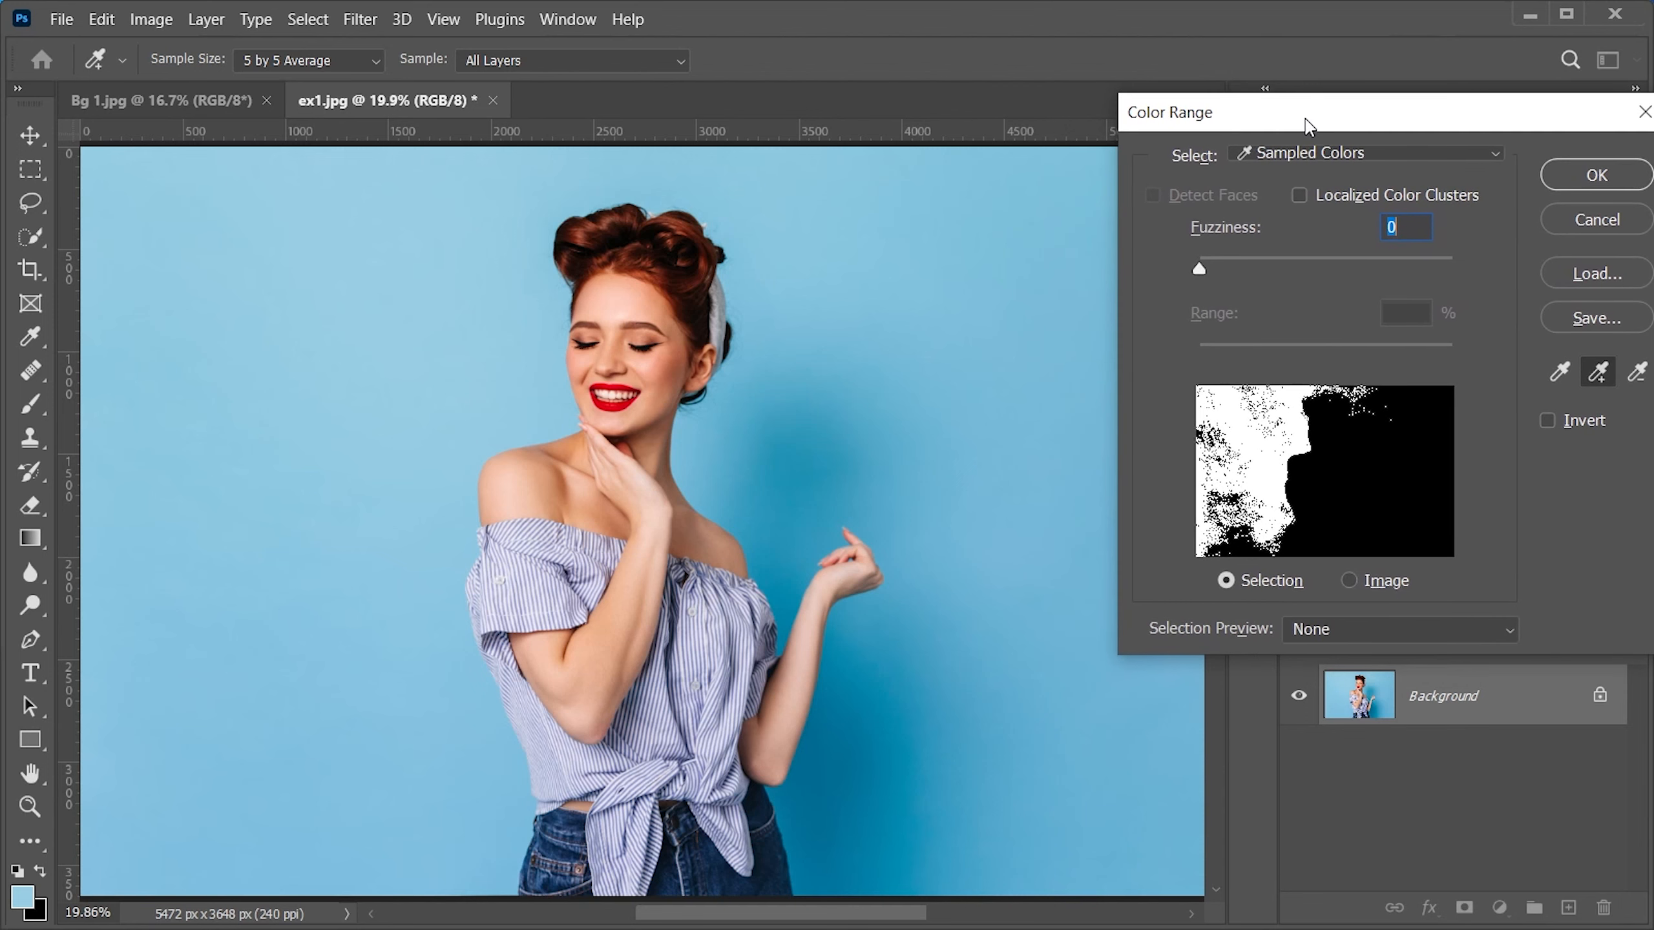
pyautogui.click(975, 806)
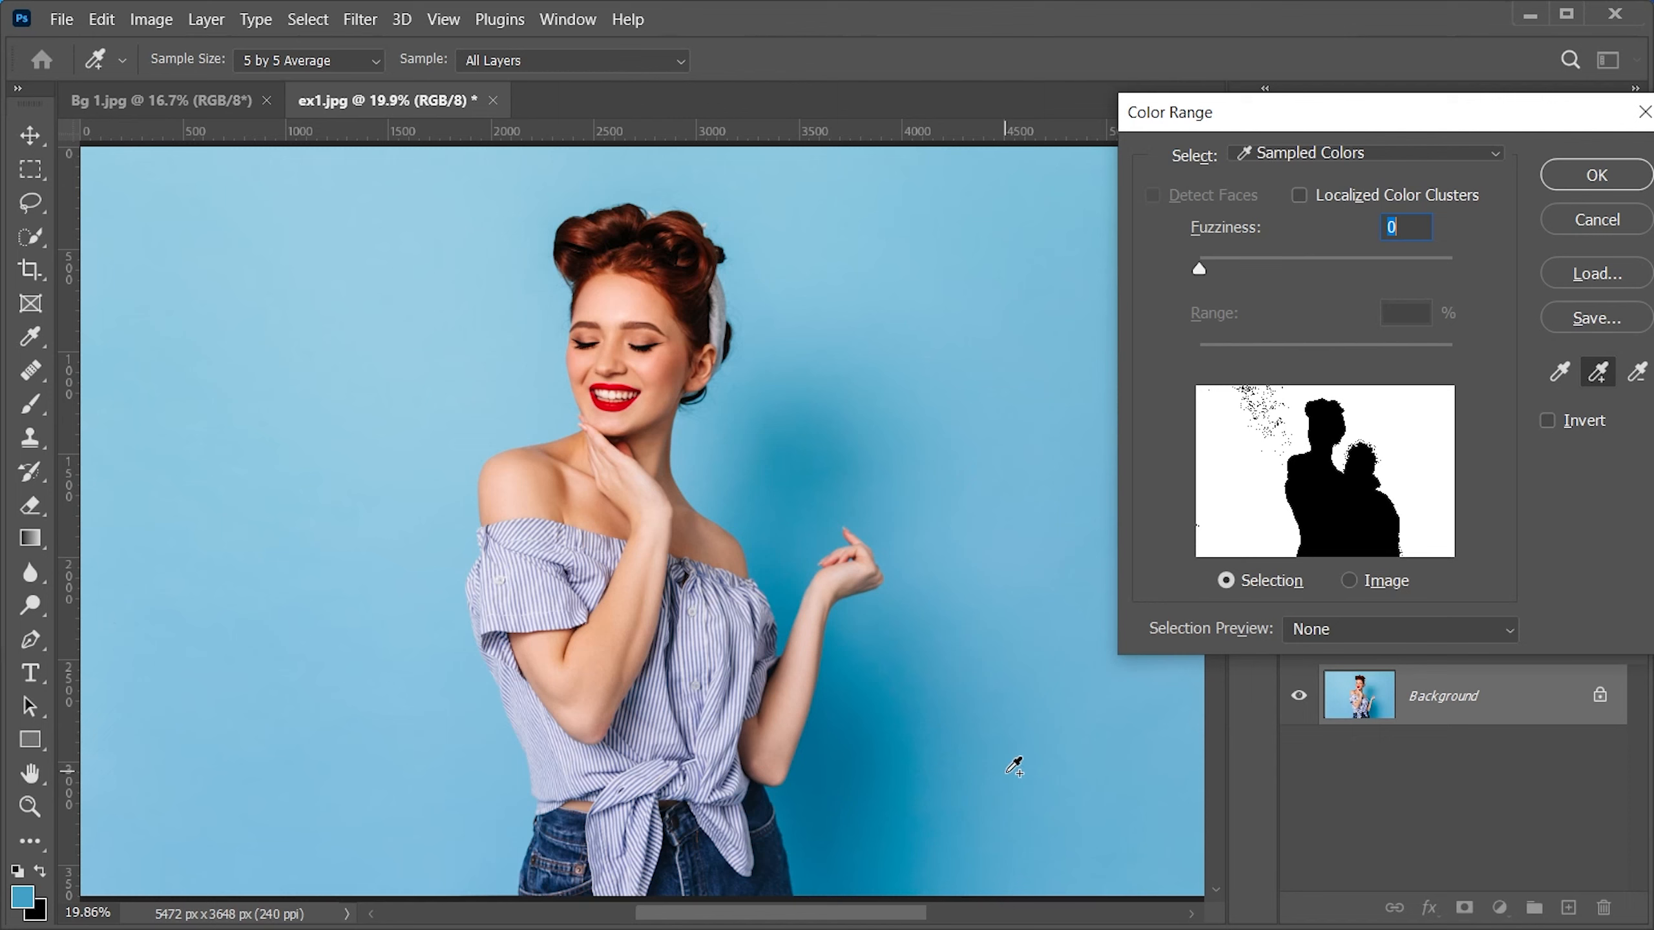
pyautogui.click(805, 476)
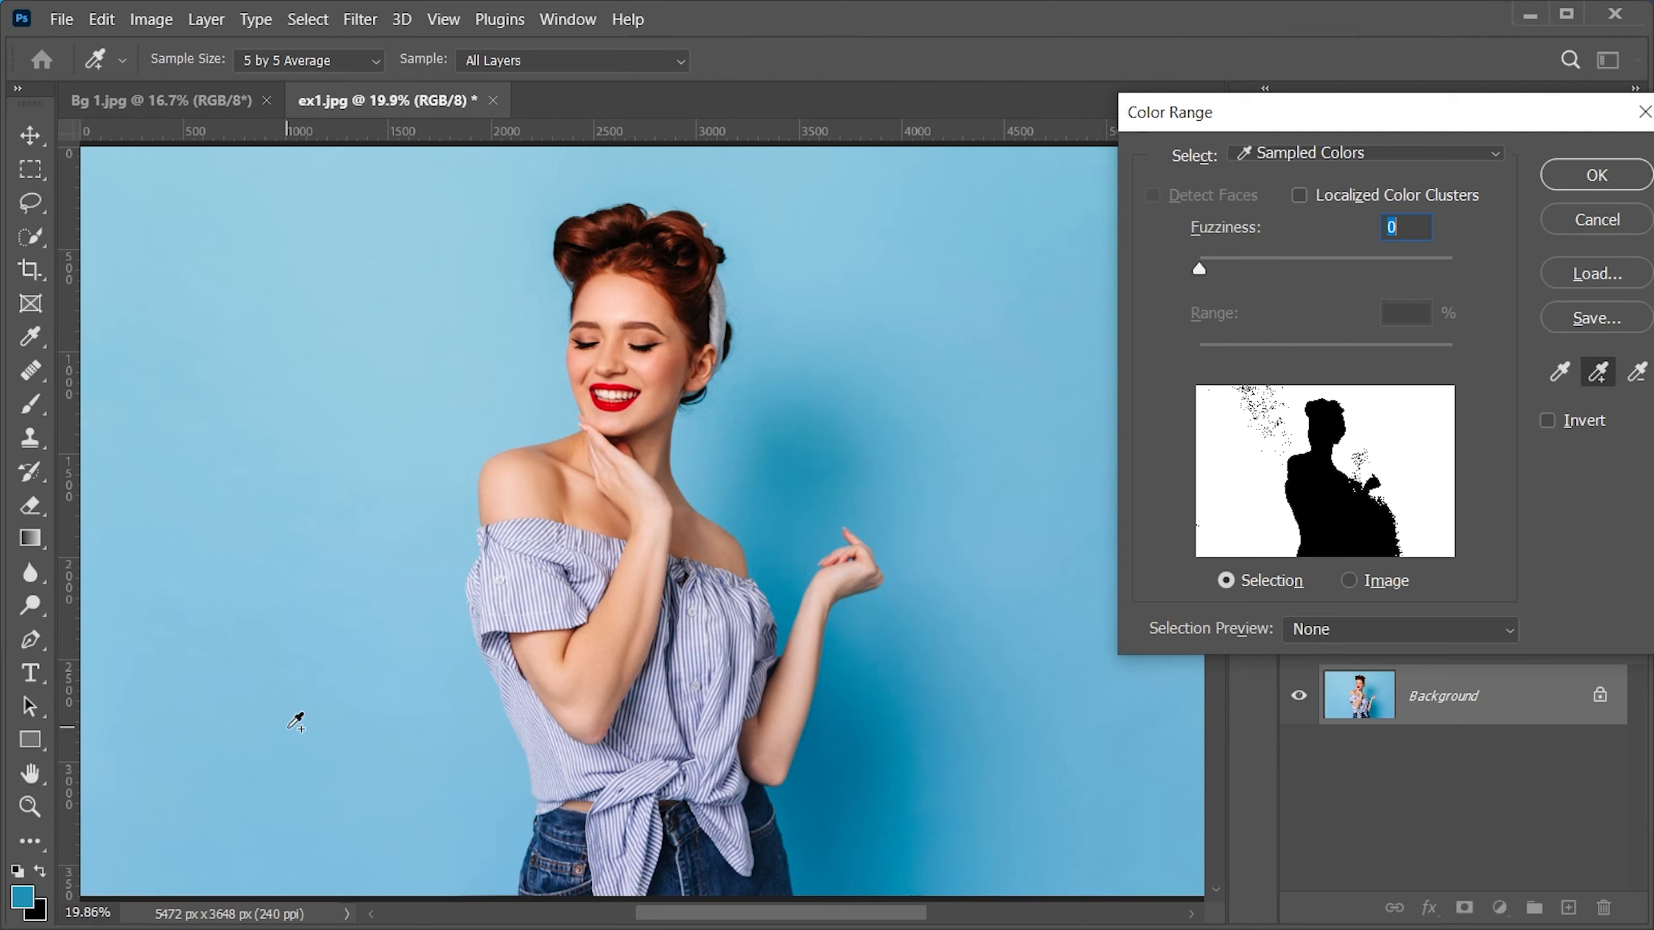
pyautogui.click(290, 674)
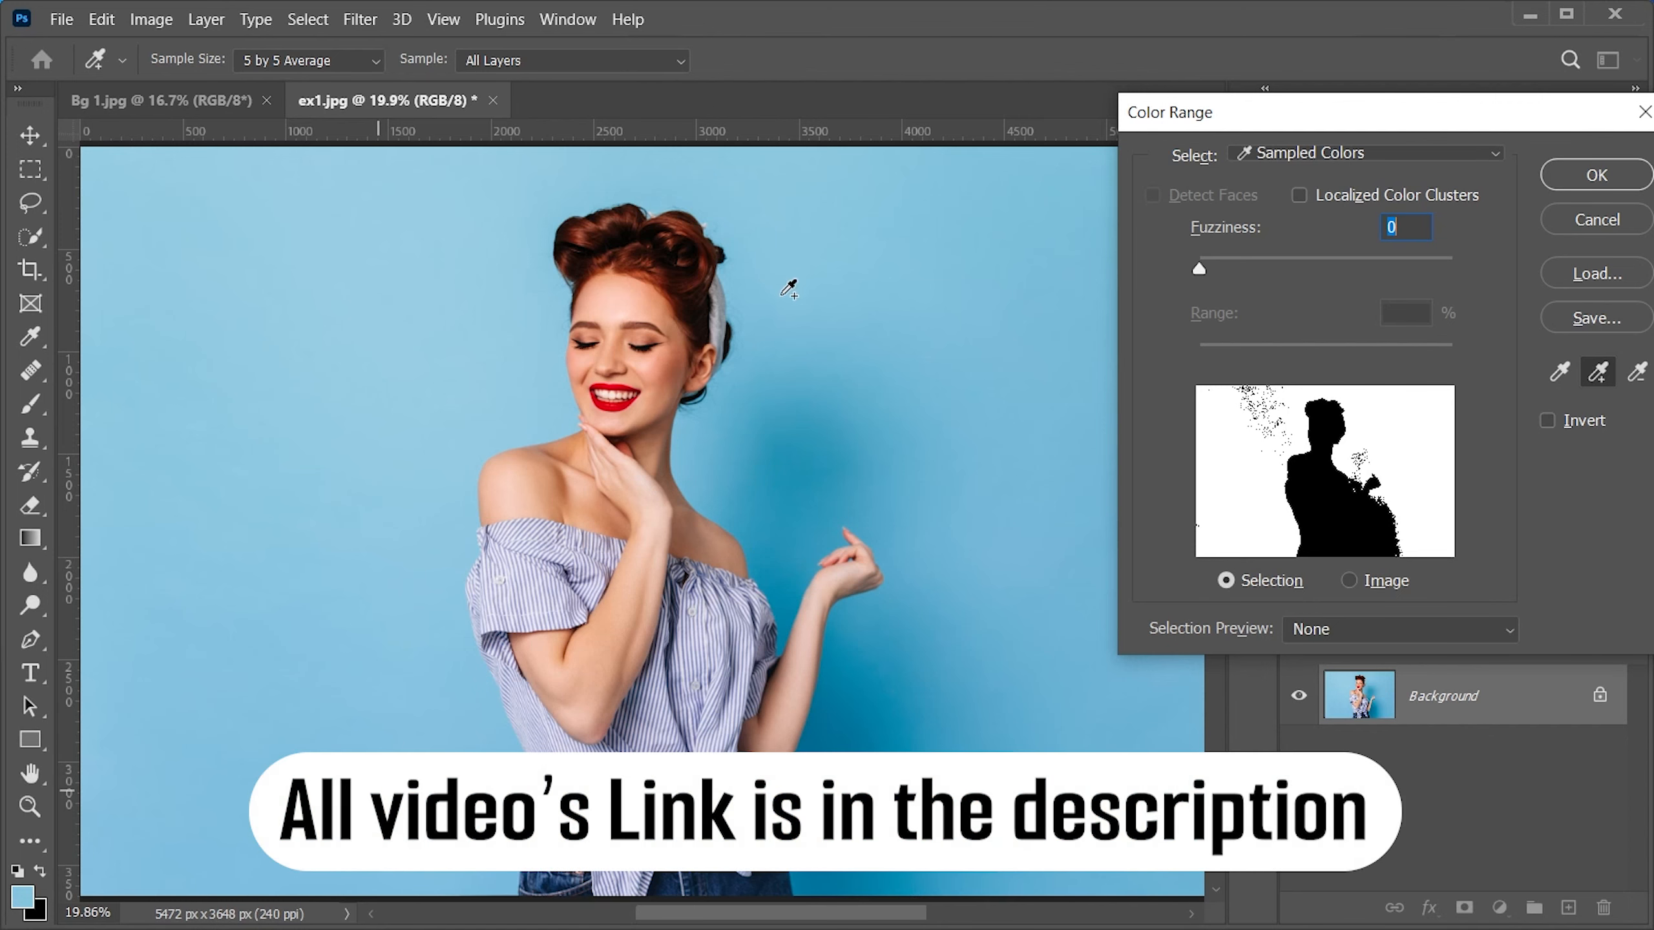
pyautogui.moveTo(761, 435)
pyautogui.mouseDown()
pyautogui.moveTo(773, 481)
pyautogui.moveTo(847, 493)
pyautogui.moveTo(886, 666)
pyautogui.moveTo(845, 808)
pyautogui.mouseUp()
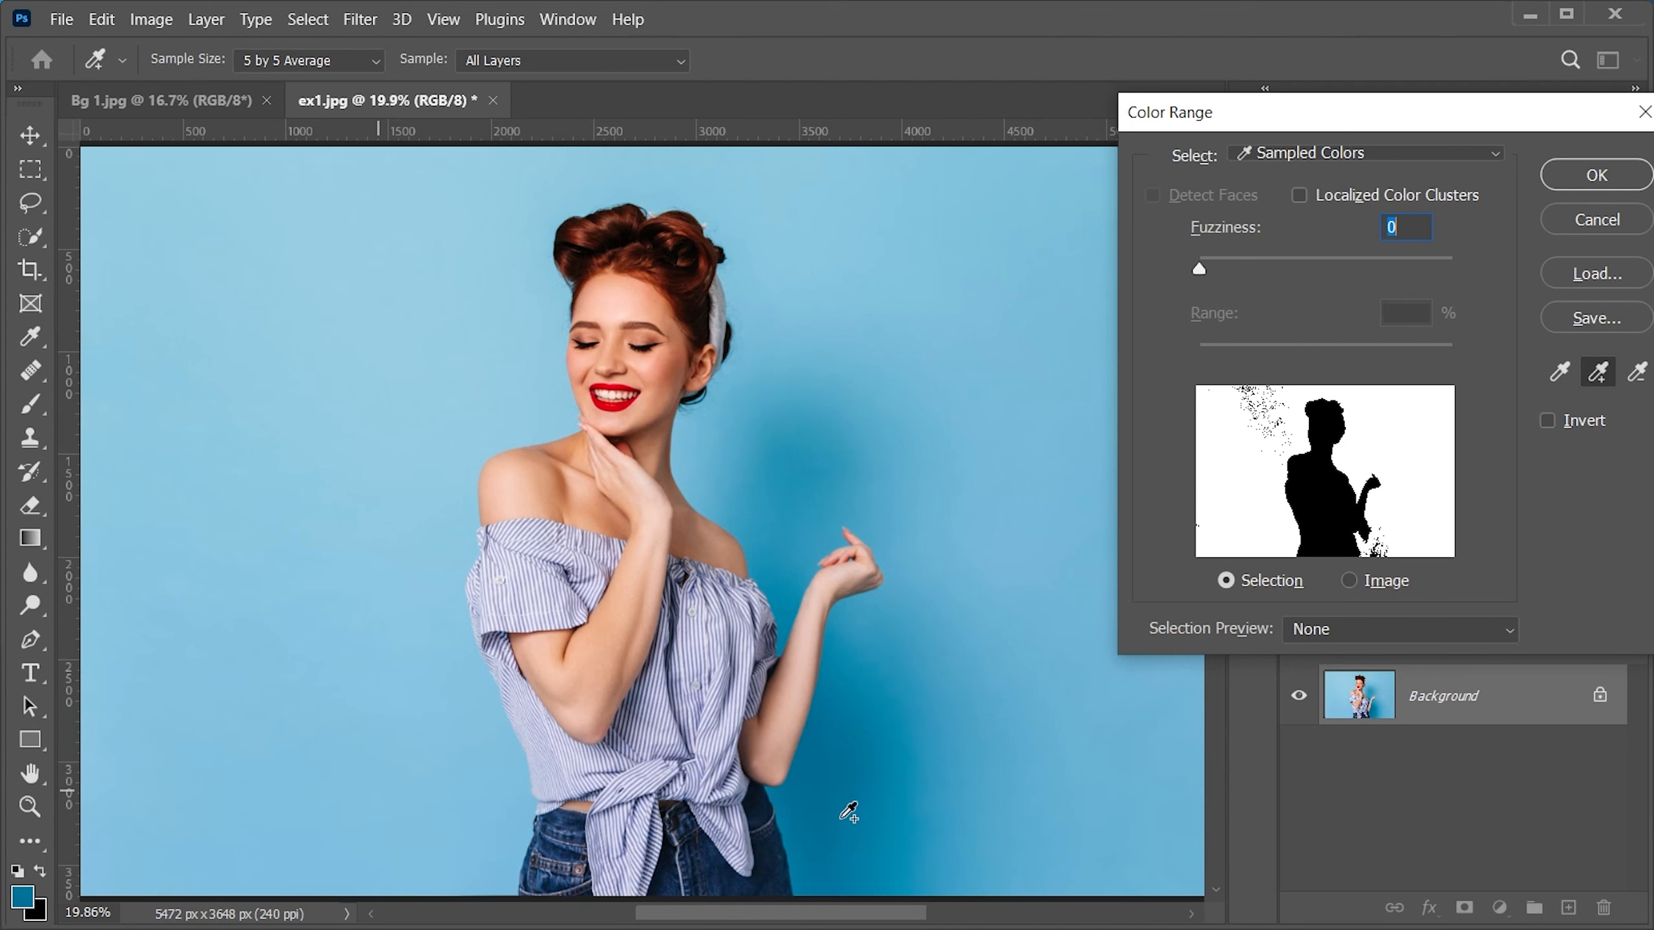
pyautogui.click(341, 248)
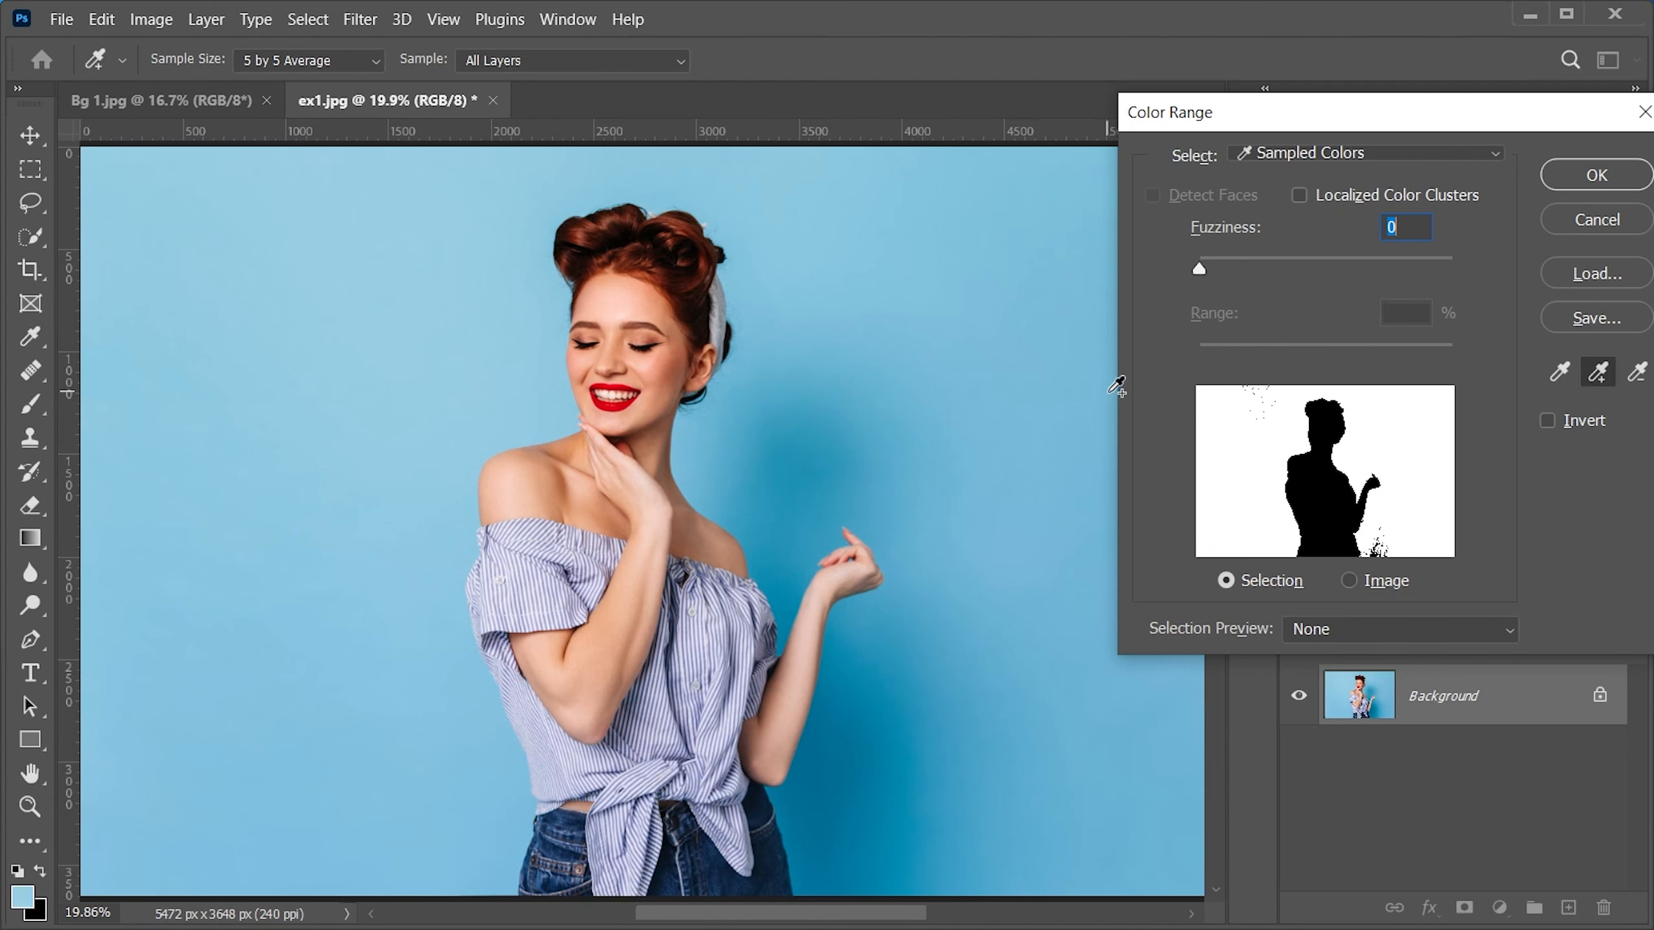
# - Set Fuzziness to 17 and apply the Color Range selection of the backdrop
pyautogui.moveTo(1236, 124); pyautogui.dragTo(1136, 136)
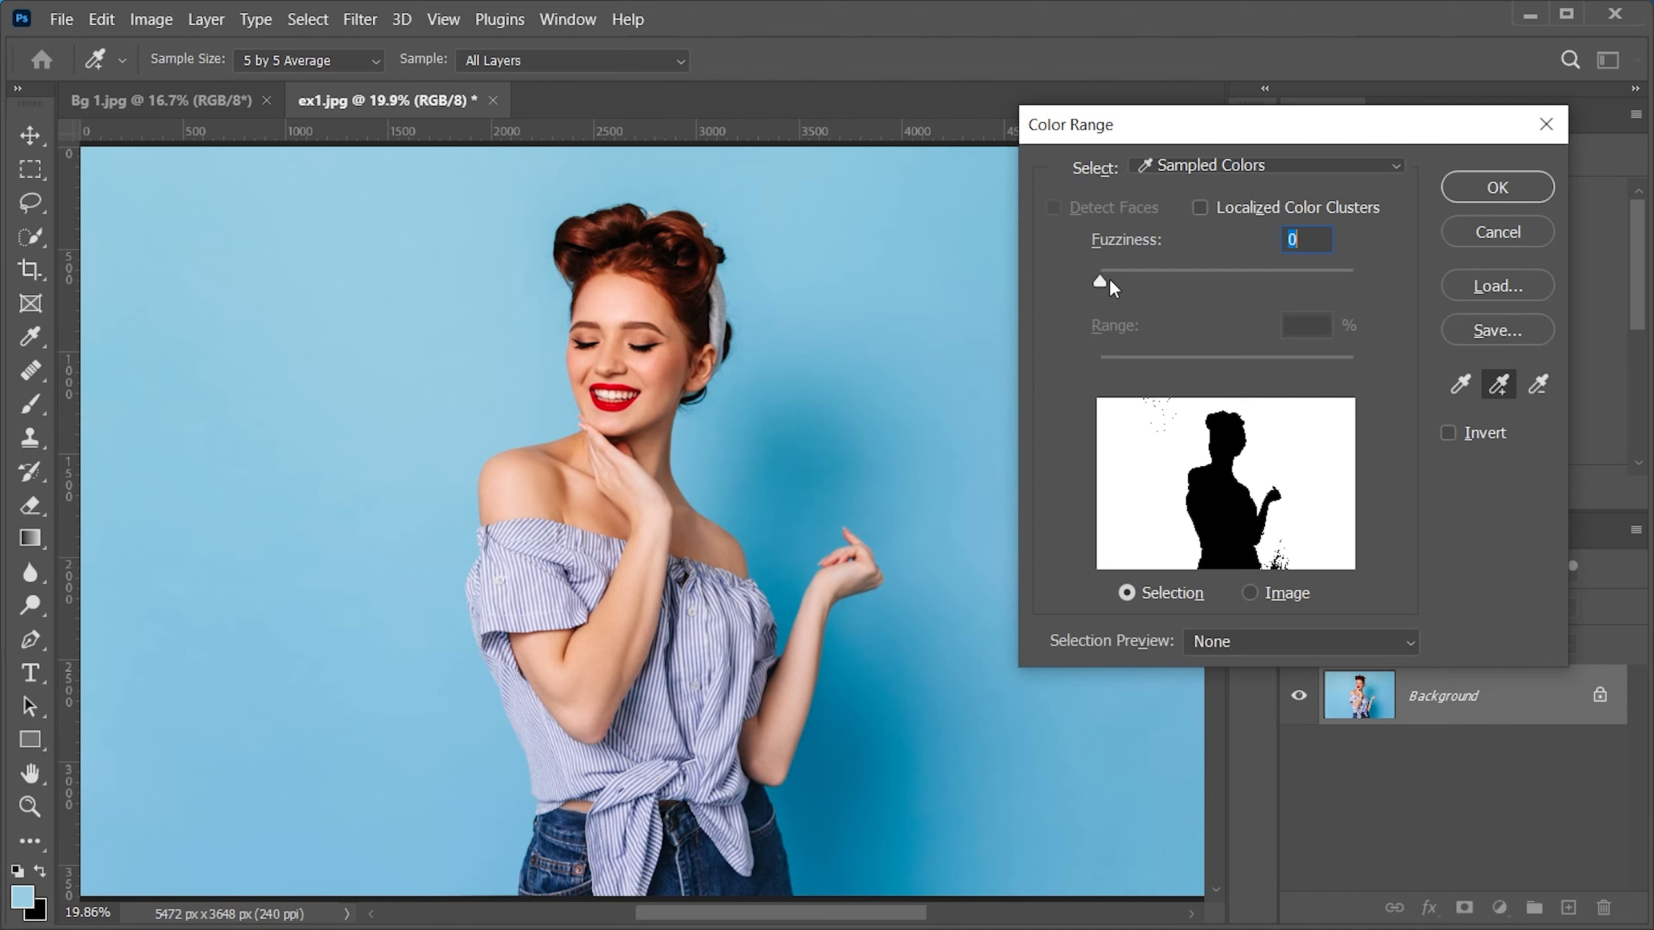
pyautogui.moveTo(1111, 282); pyautogui.dragTo(1414, 297)
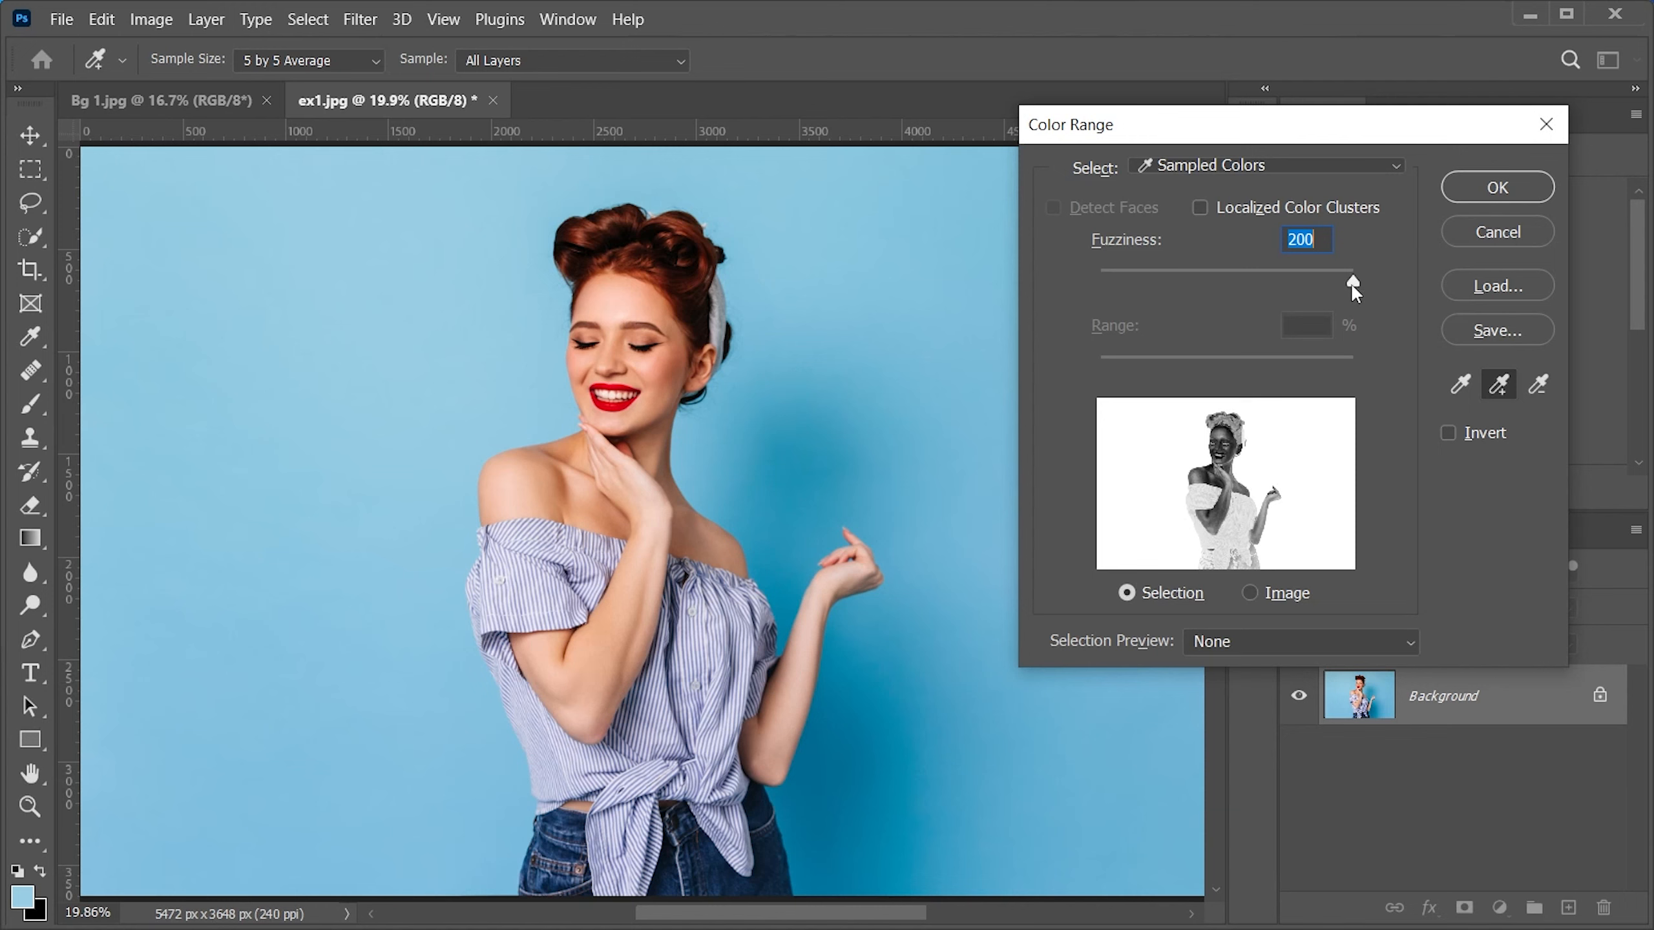
pyautogui.moveTo(1178, 288); pyautogui.dragTo(1124, 283)
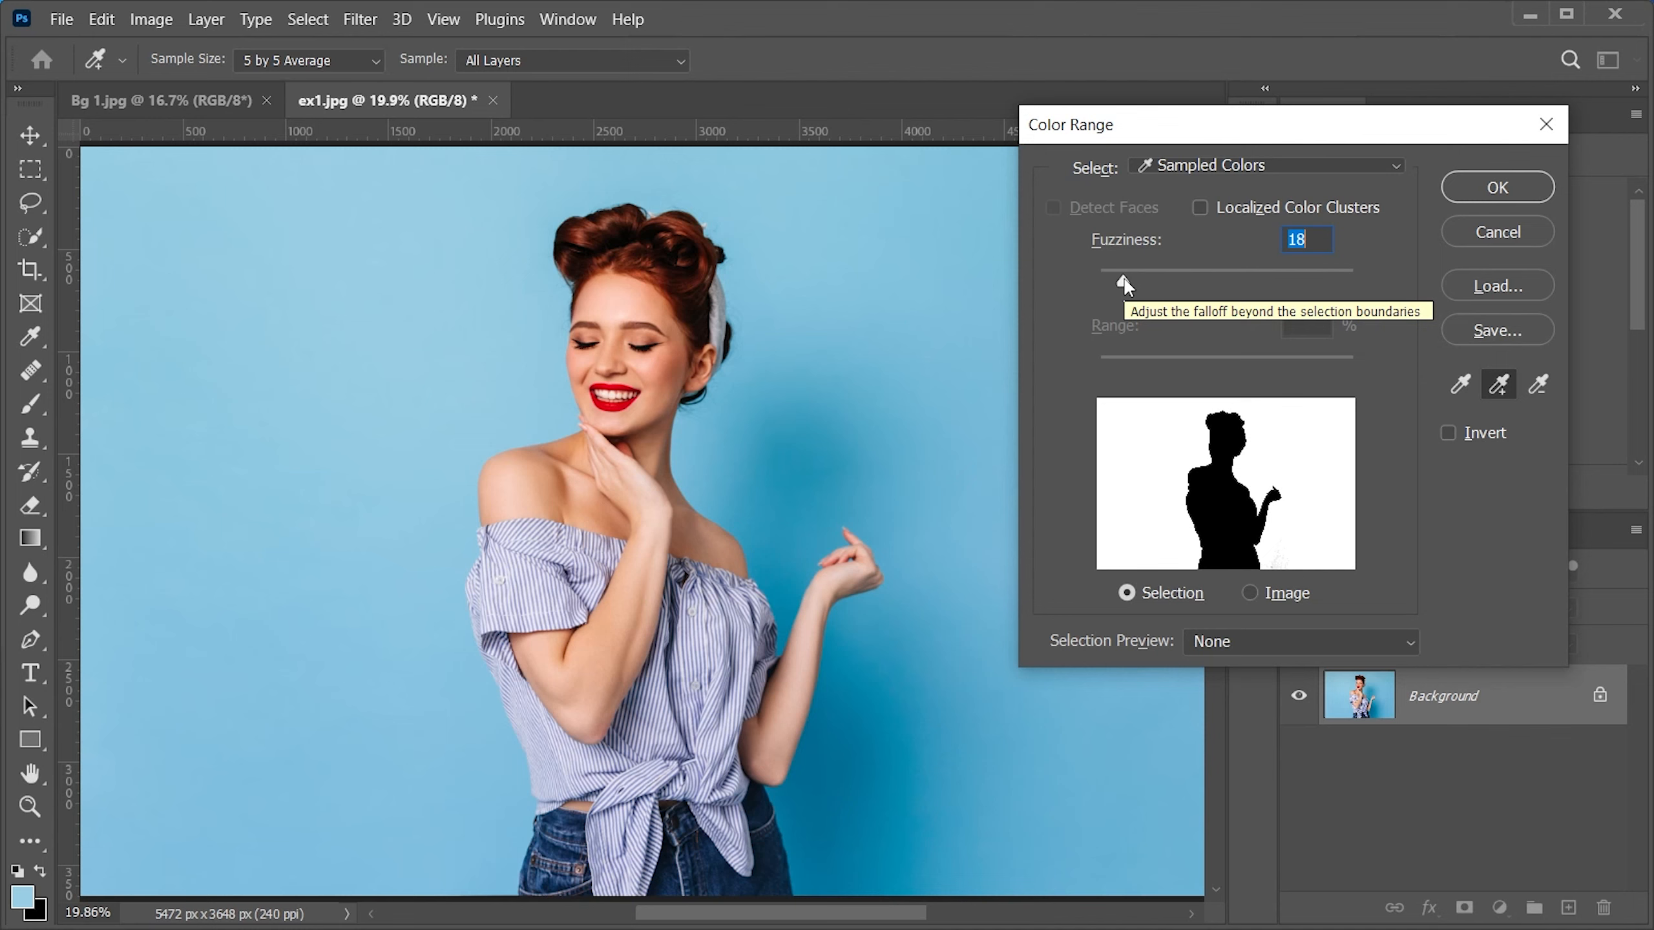
pyautogui.moveTo(1124, 284); pyautogui.dragTo(1068, 282)
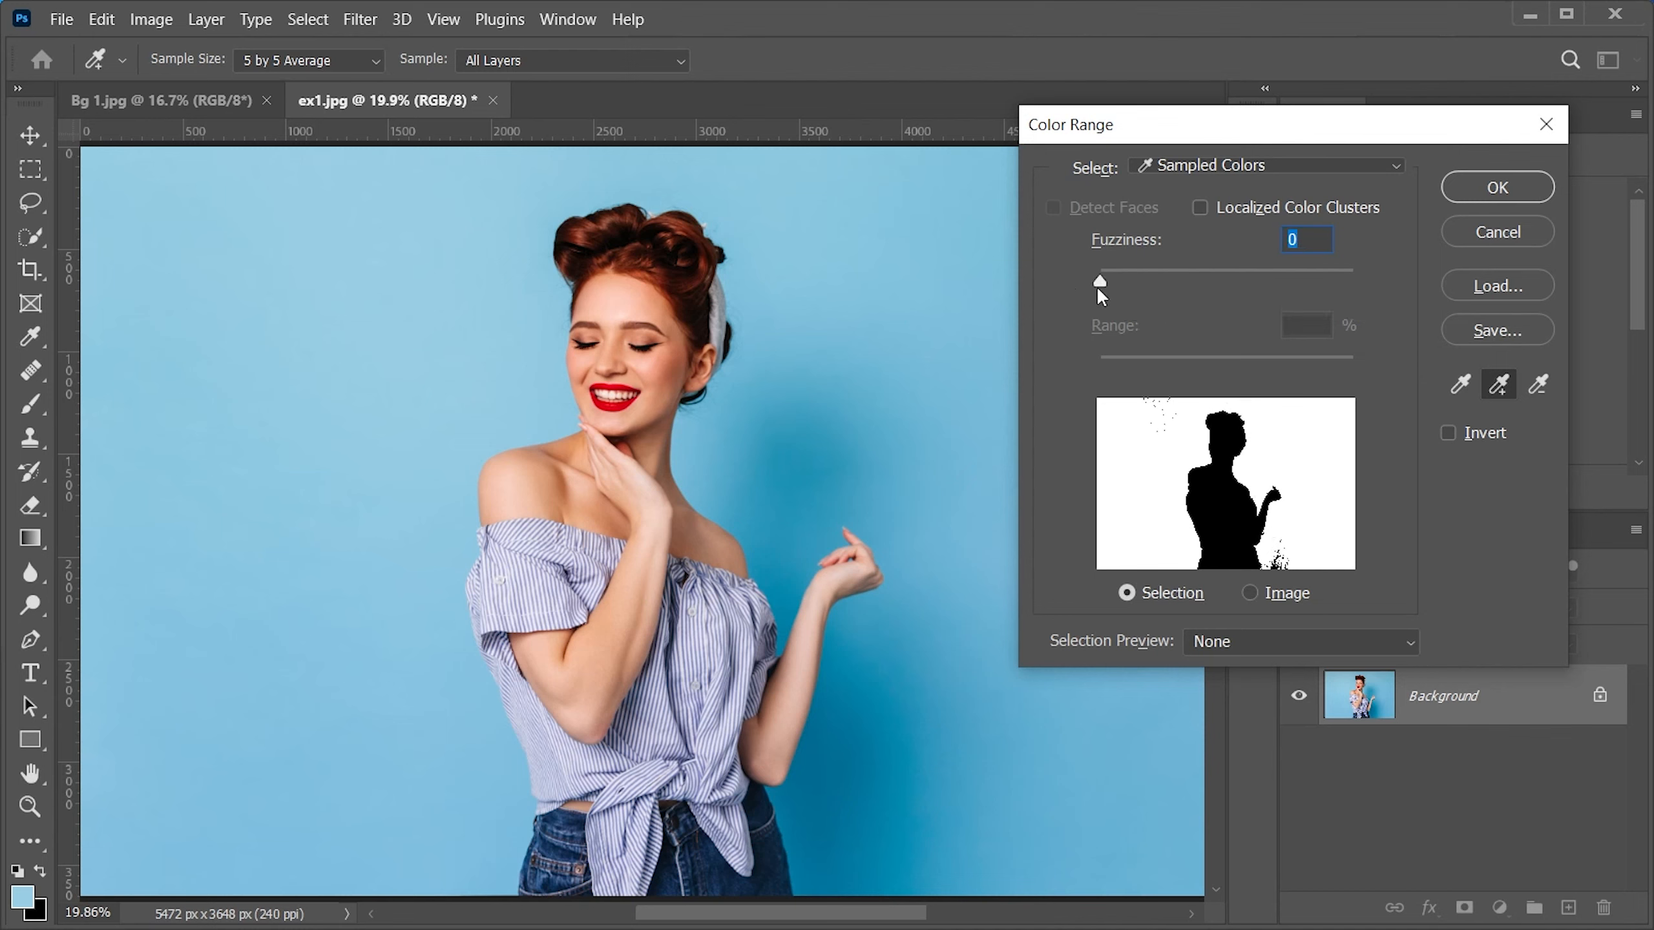
pyautogui.moveTo(1101, 282); pyautogui.dragTo(1121, 282)
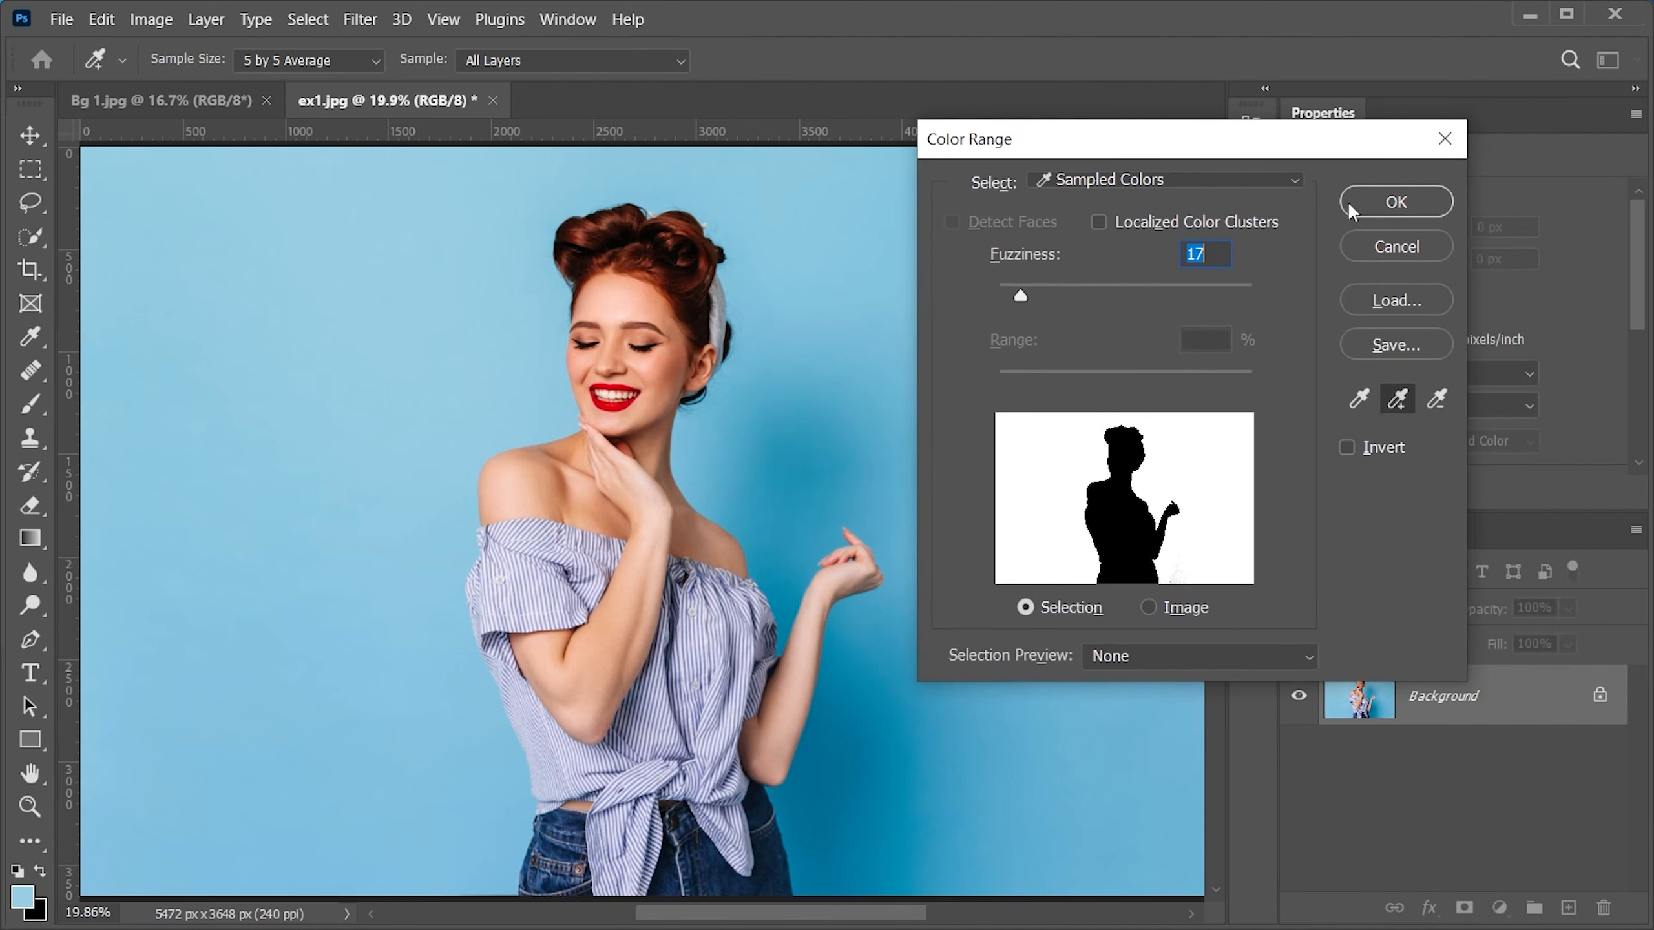
pyautogui.click(1396, 202)
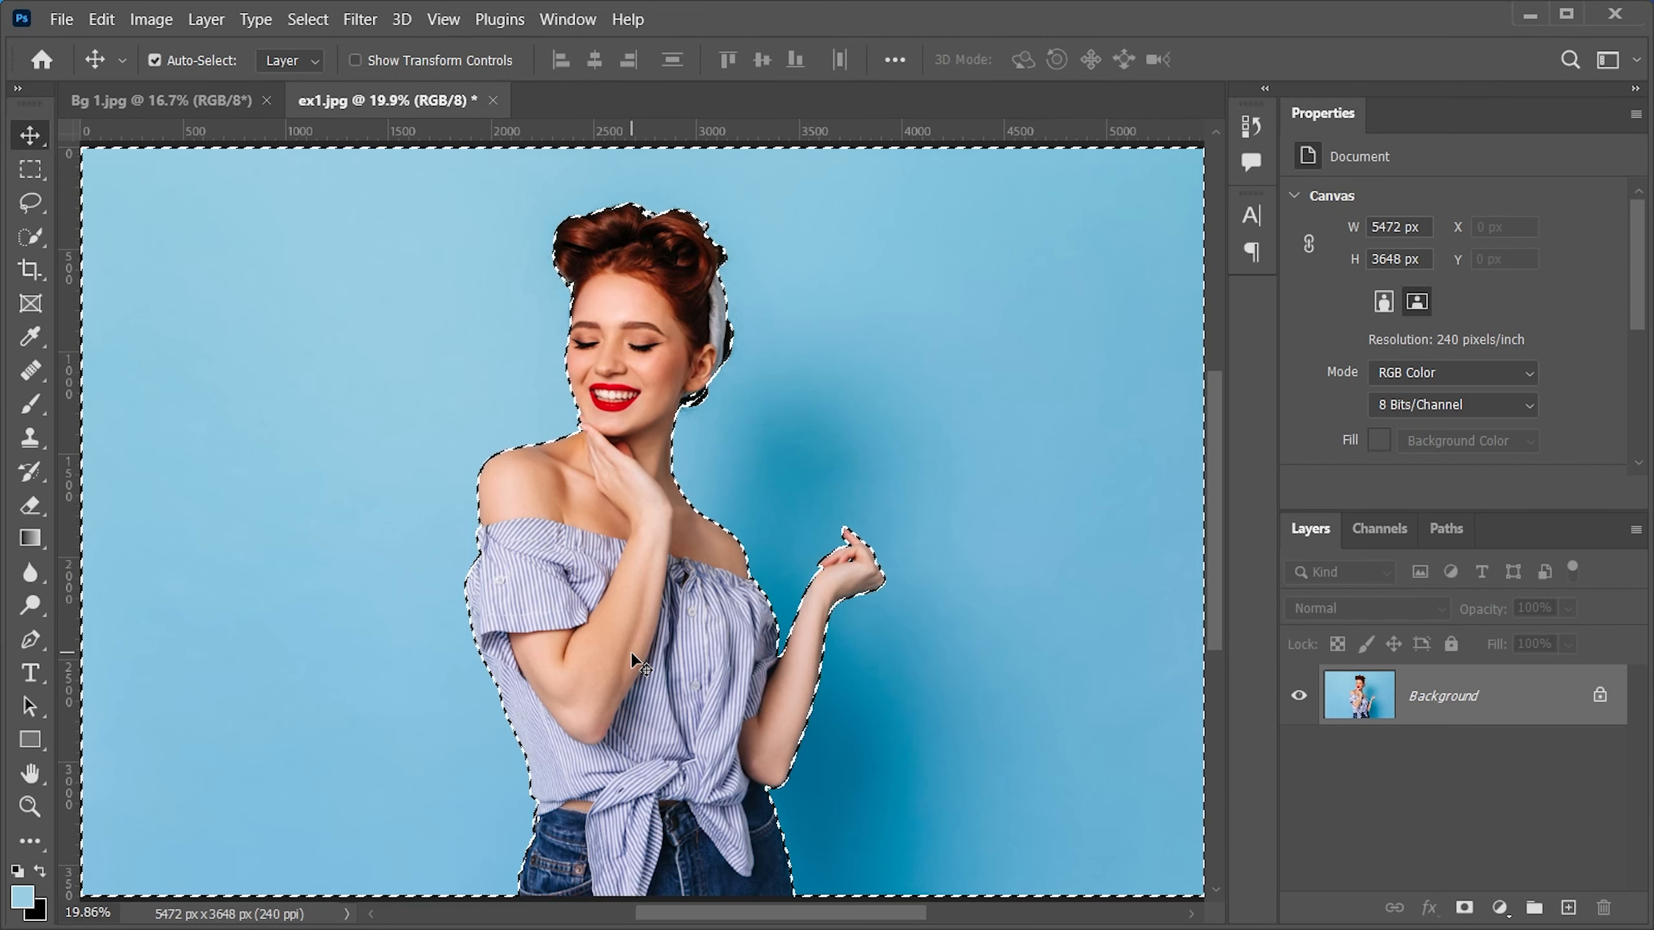
# - Invert the selection to the woman and add a layer mask from it to hide the backdrop
pyautogui.hotkey('ctrl', 'shift', 'i')
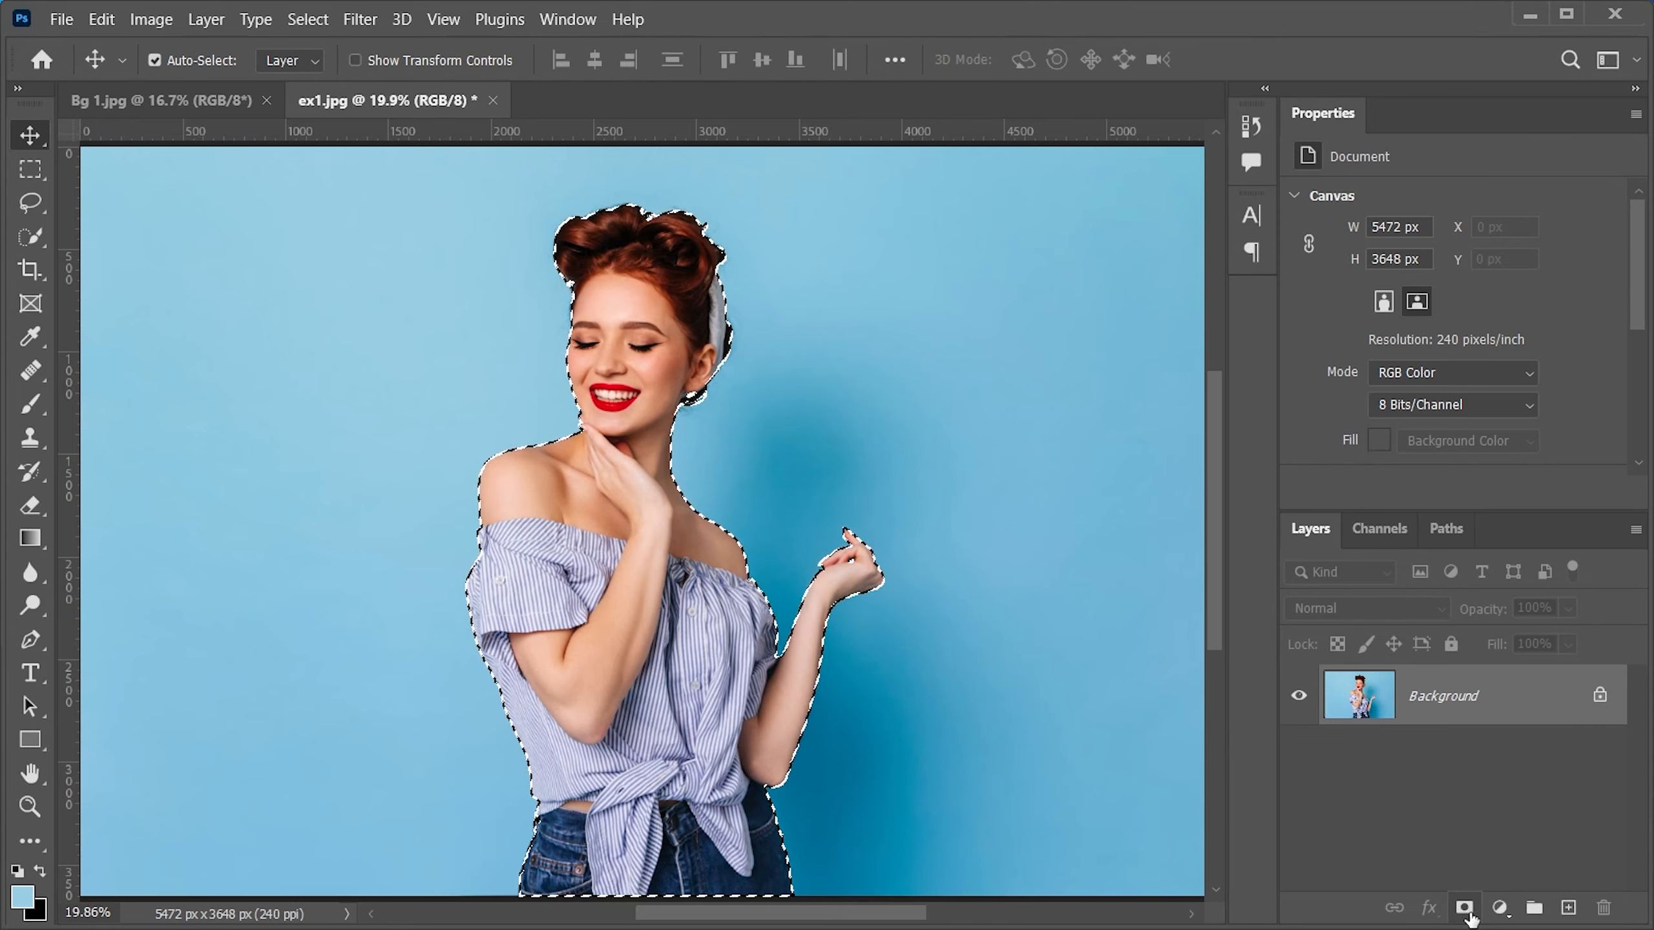
pyautogui.click(1462, 910)
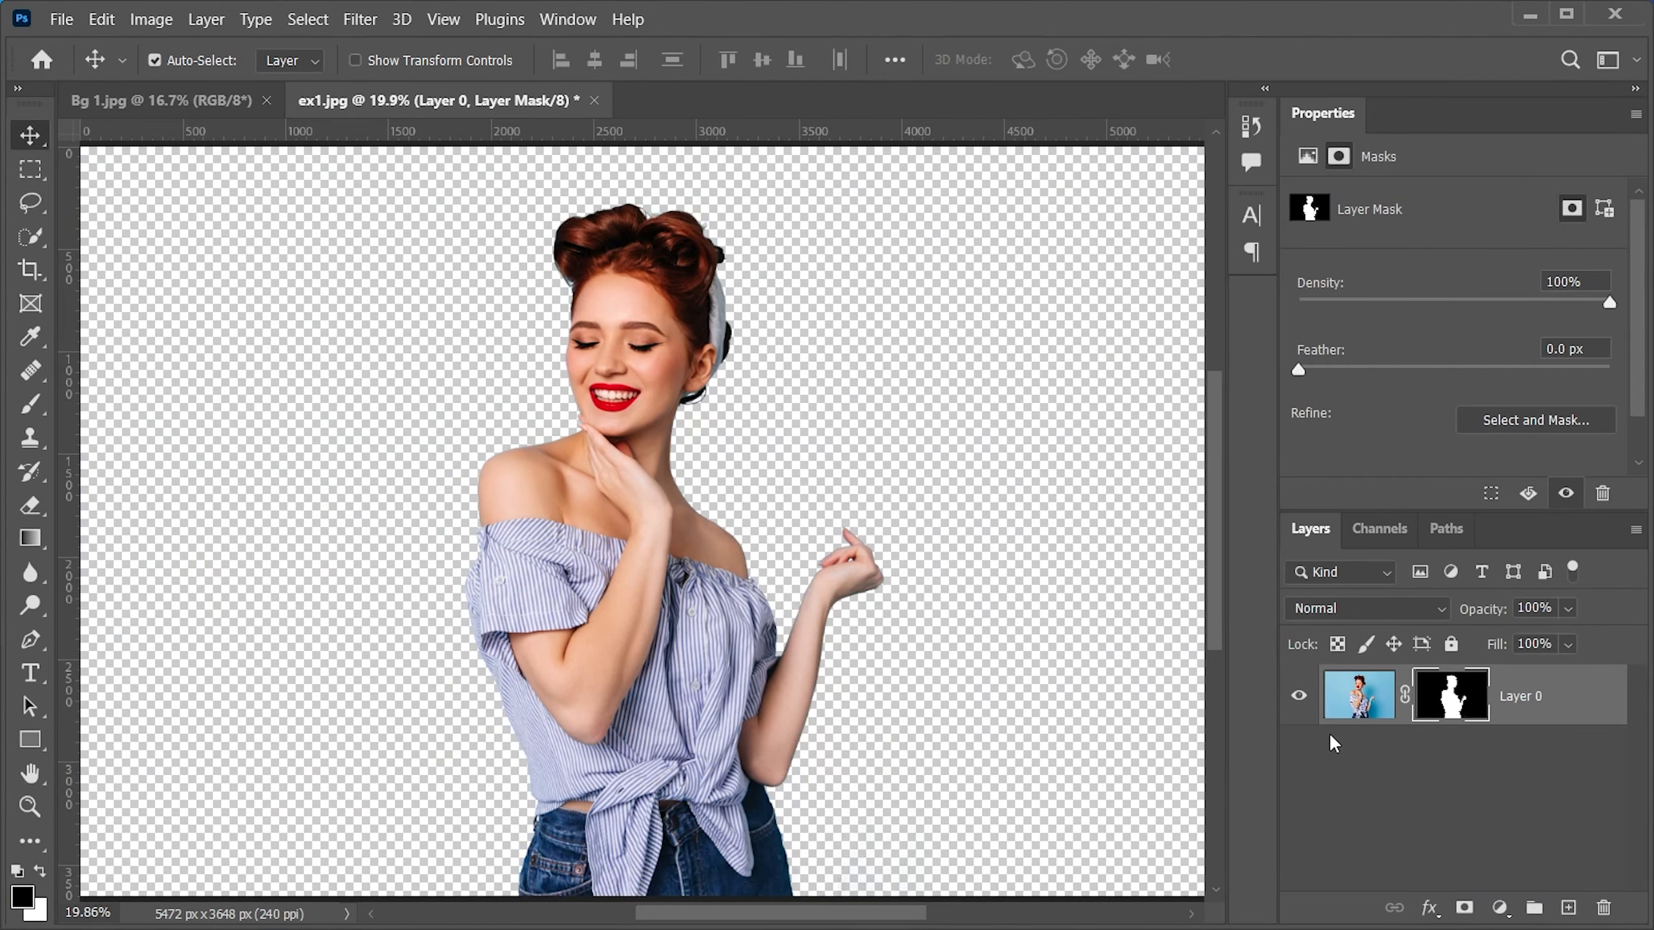
# - Inspect the cutout's edges around the shoulder and face, and load the layer mask of Layer 0 as a selection
pyautogui.scroll(6, 485, 481)
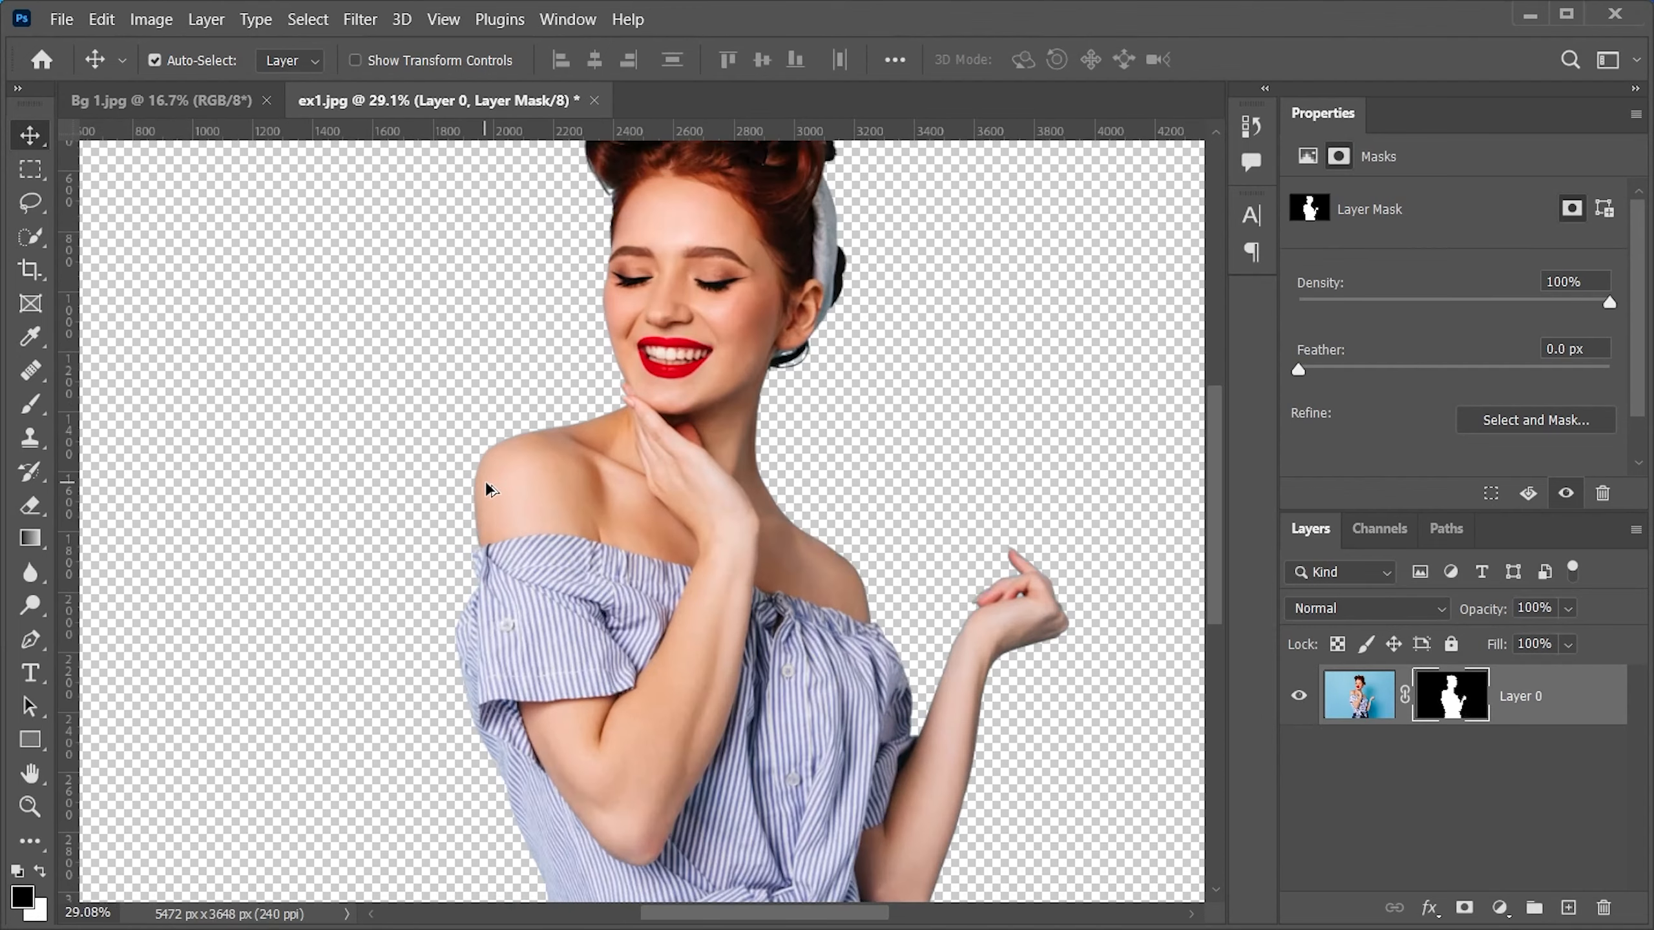
pyautogui.scroll(3, 477, 482)
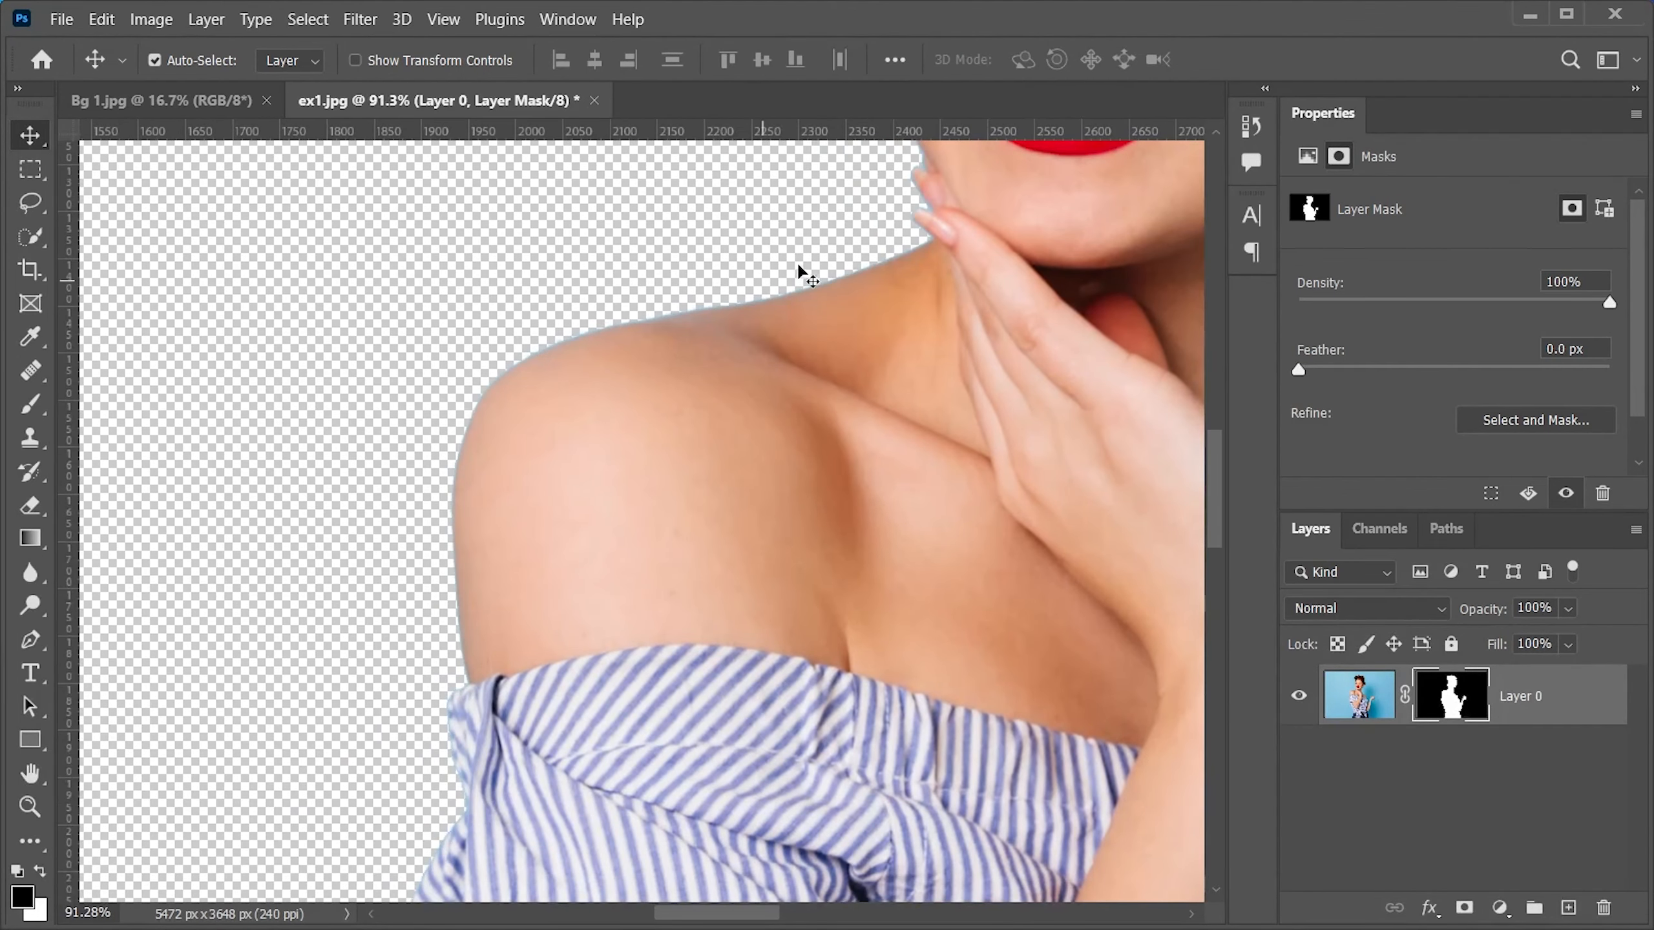
pyautogui.moveTo(884, 237); pyautogui.dragTo(690, 627)
pyautogui.moveTo(879, 163); pyautogui.dragTo(533, 369)
pyautogui.moveTo(679, 668); pyautogui.dragTo(690, 332)
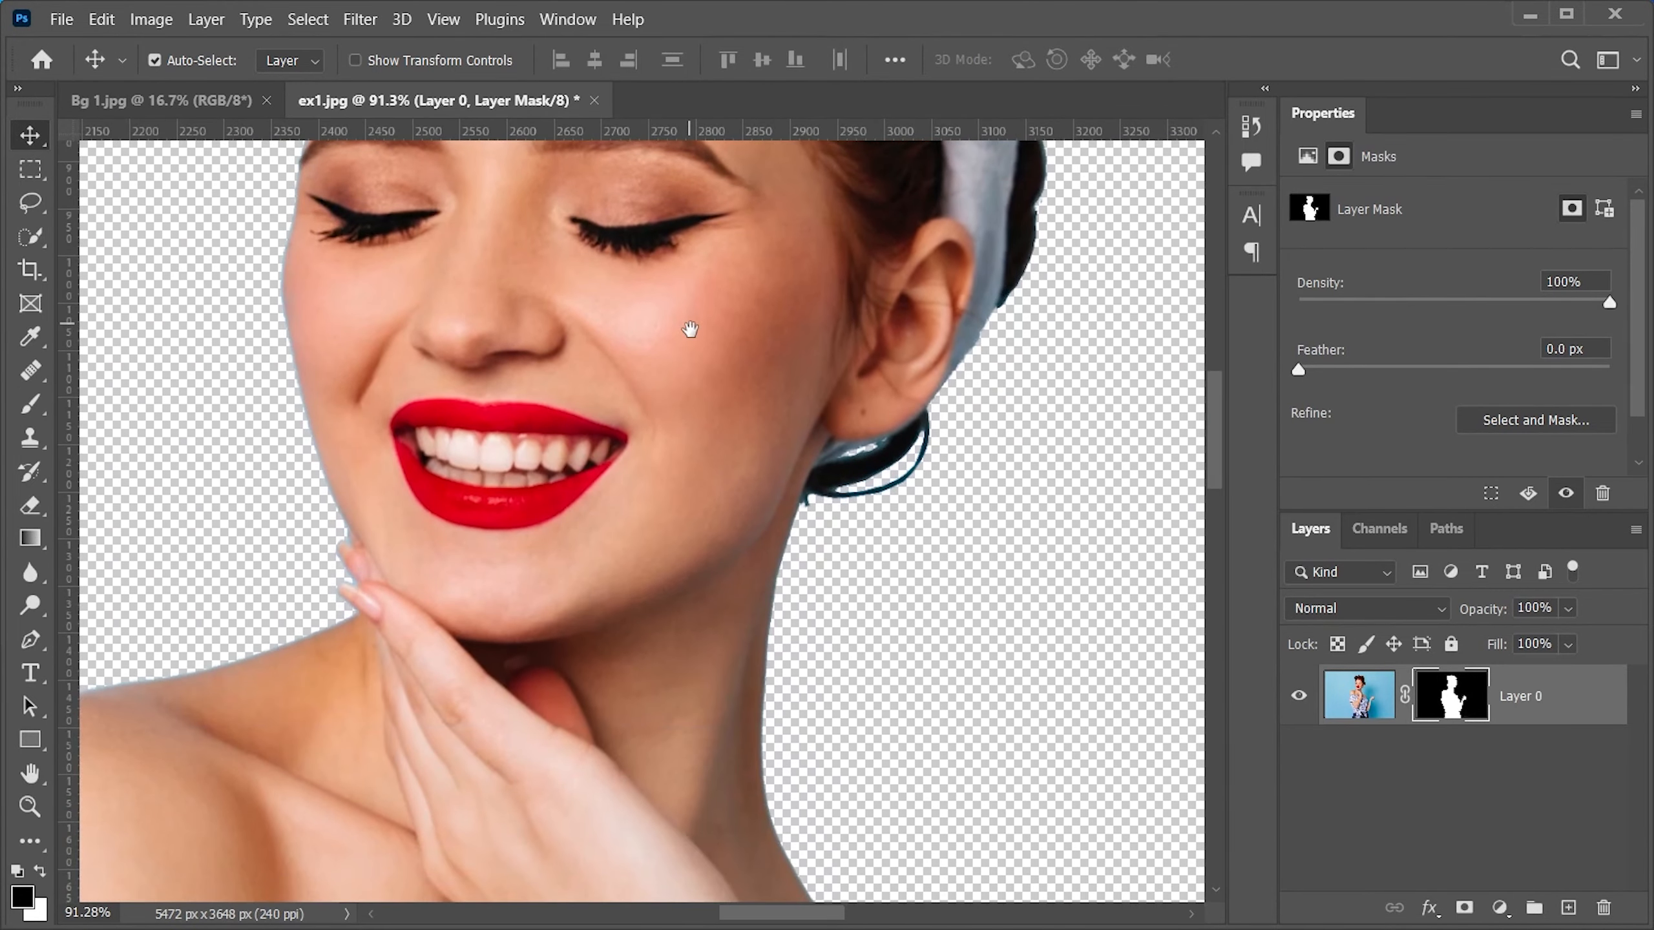
pyautogui.press('ctrl')
pyautogui.keyDown('ctrl'); pyautogui.click(1457, 704); pyautogui.keyUp('ctrl')
pyautogui.scroll(-5, 721, 617)
pyautogui.scroll(-1, 721, 608)
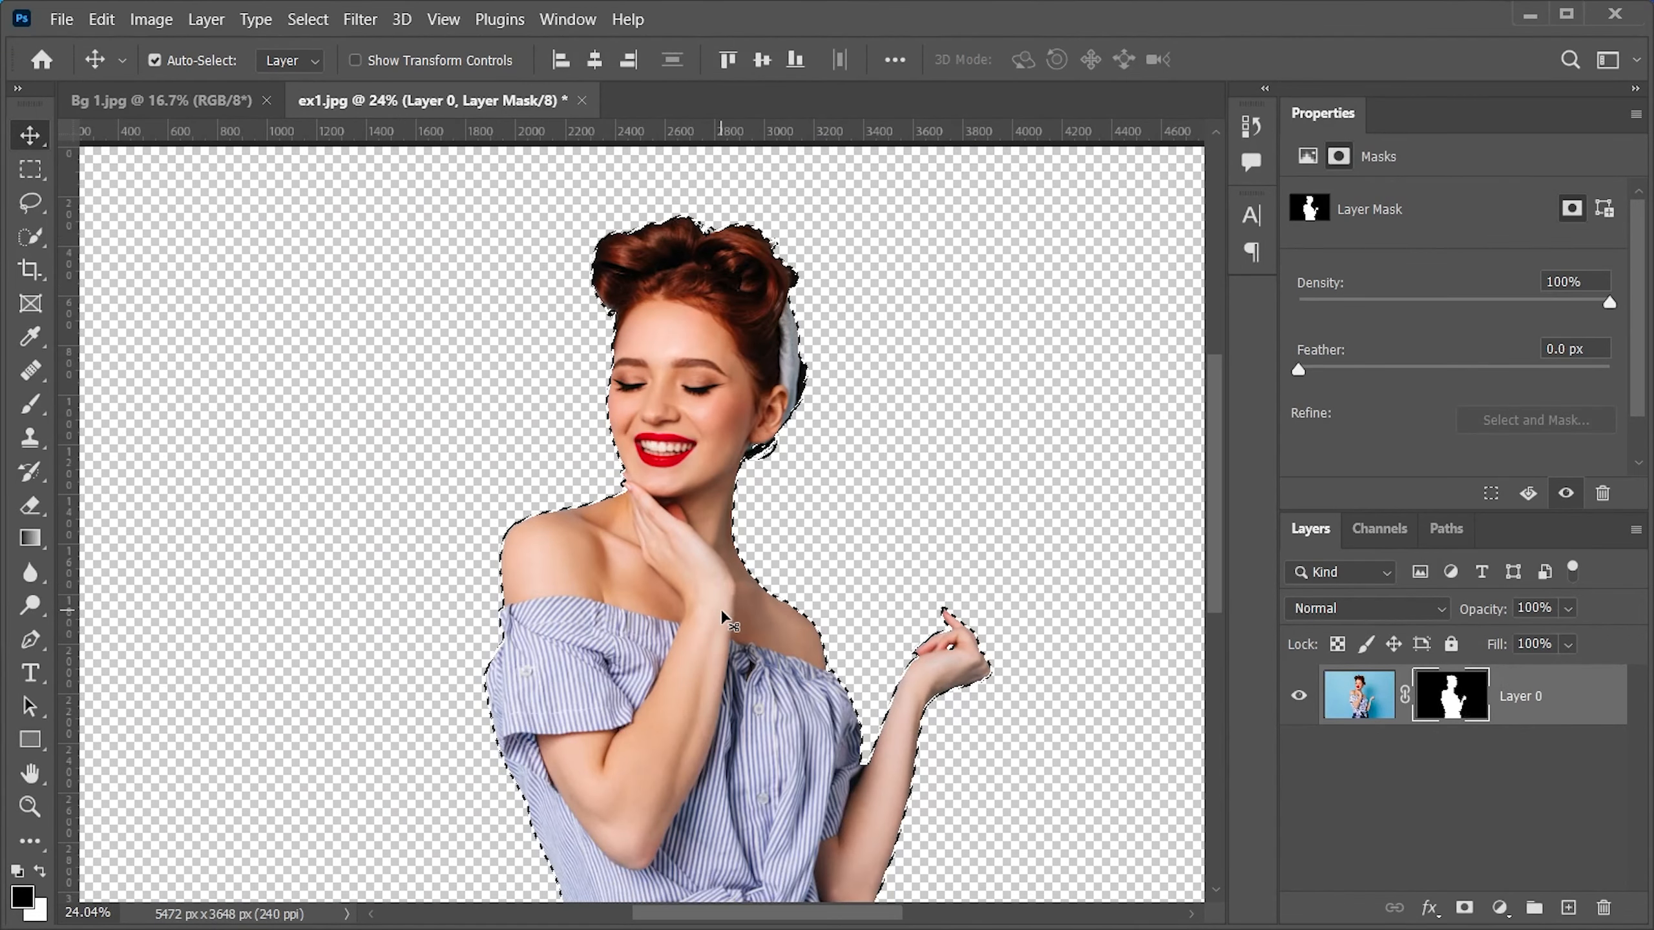
# - Contract the selection around the woman by 3 pixels
pyautogui.click(307, 19)
pyautogui.moveTo(355, 405)
pyautogui.click(606, 463)
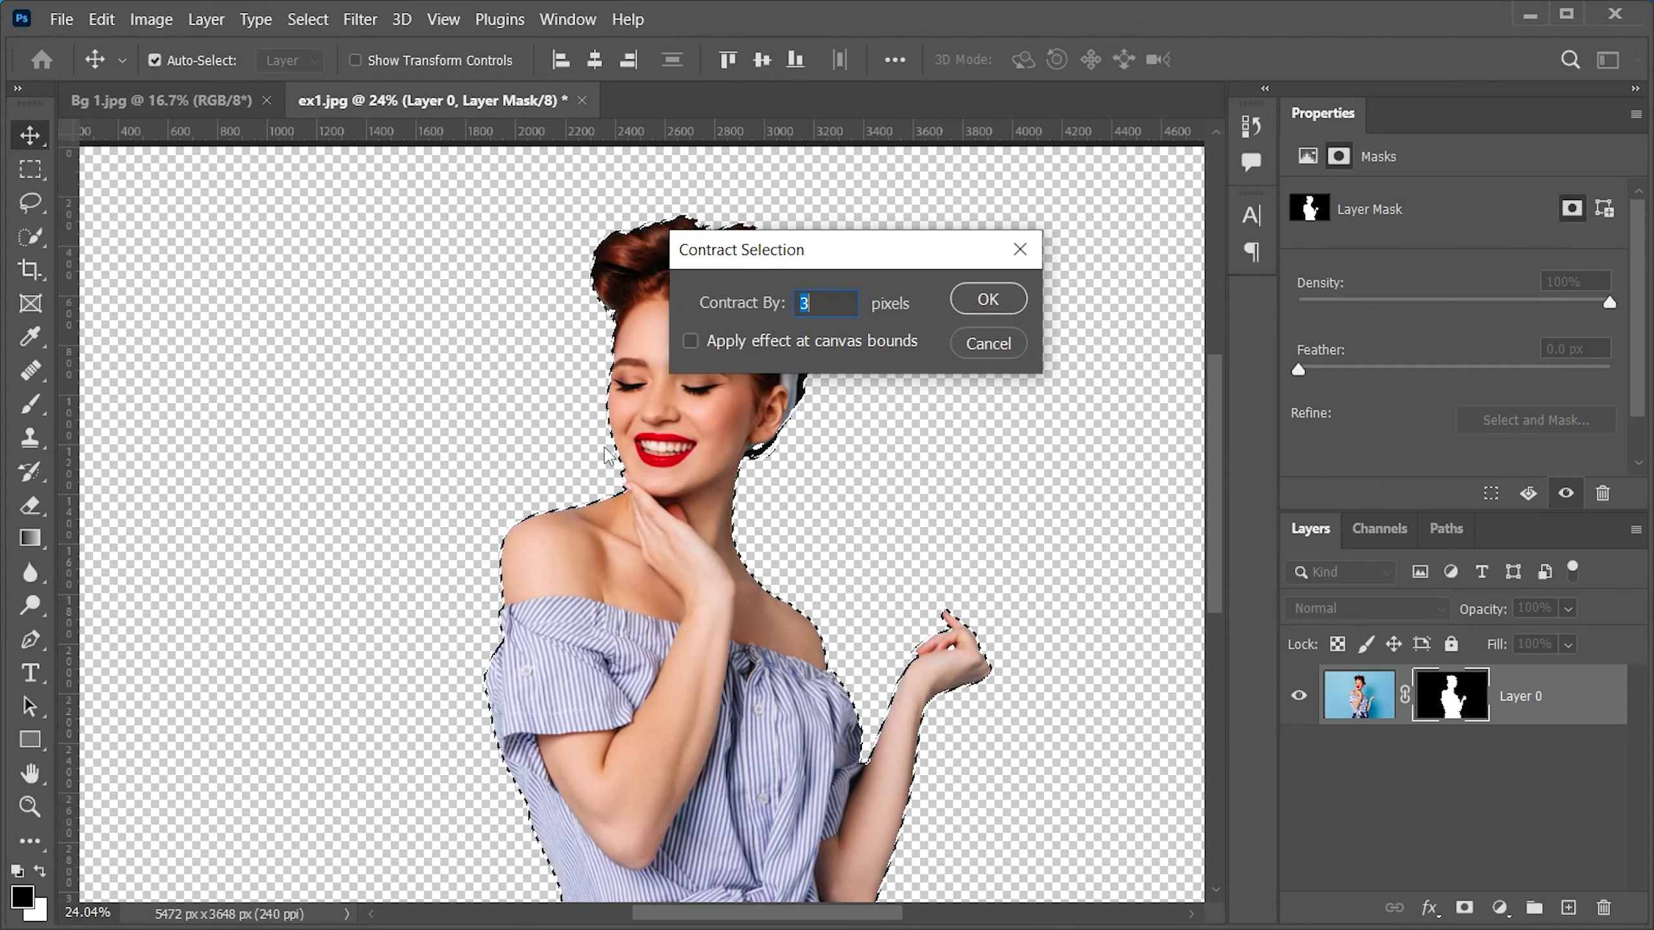
pyautogui.moveTo(821, 268); pyautogui.dragTo(804, 322)
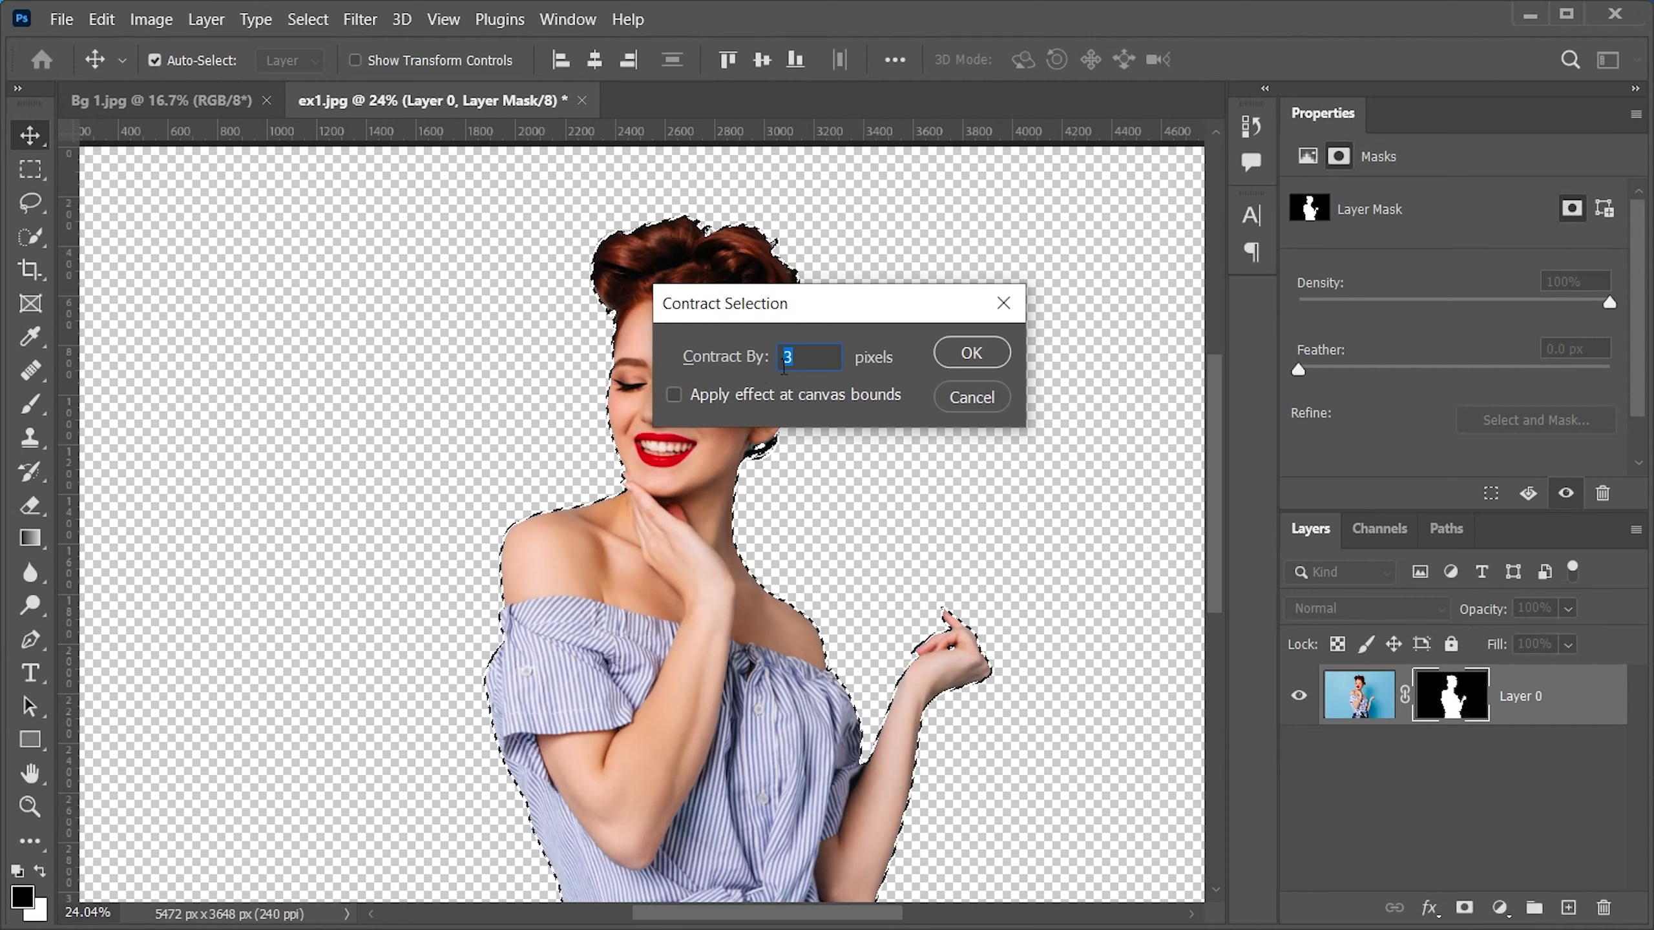
pyautogui.click(969, 356)
# - Check the contracted selection against the blue fringe along the shoulder, and invert the selection to cover everything outside the woman
pyautogui.scroll(4, 501, 555)
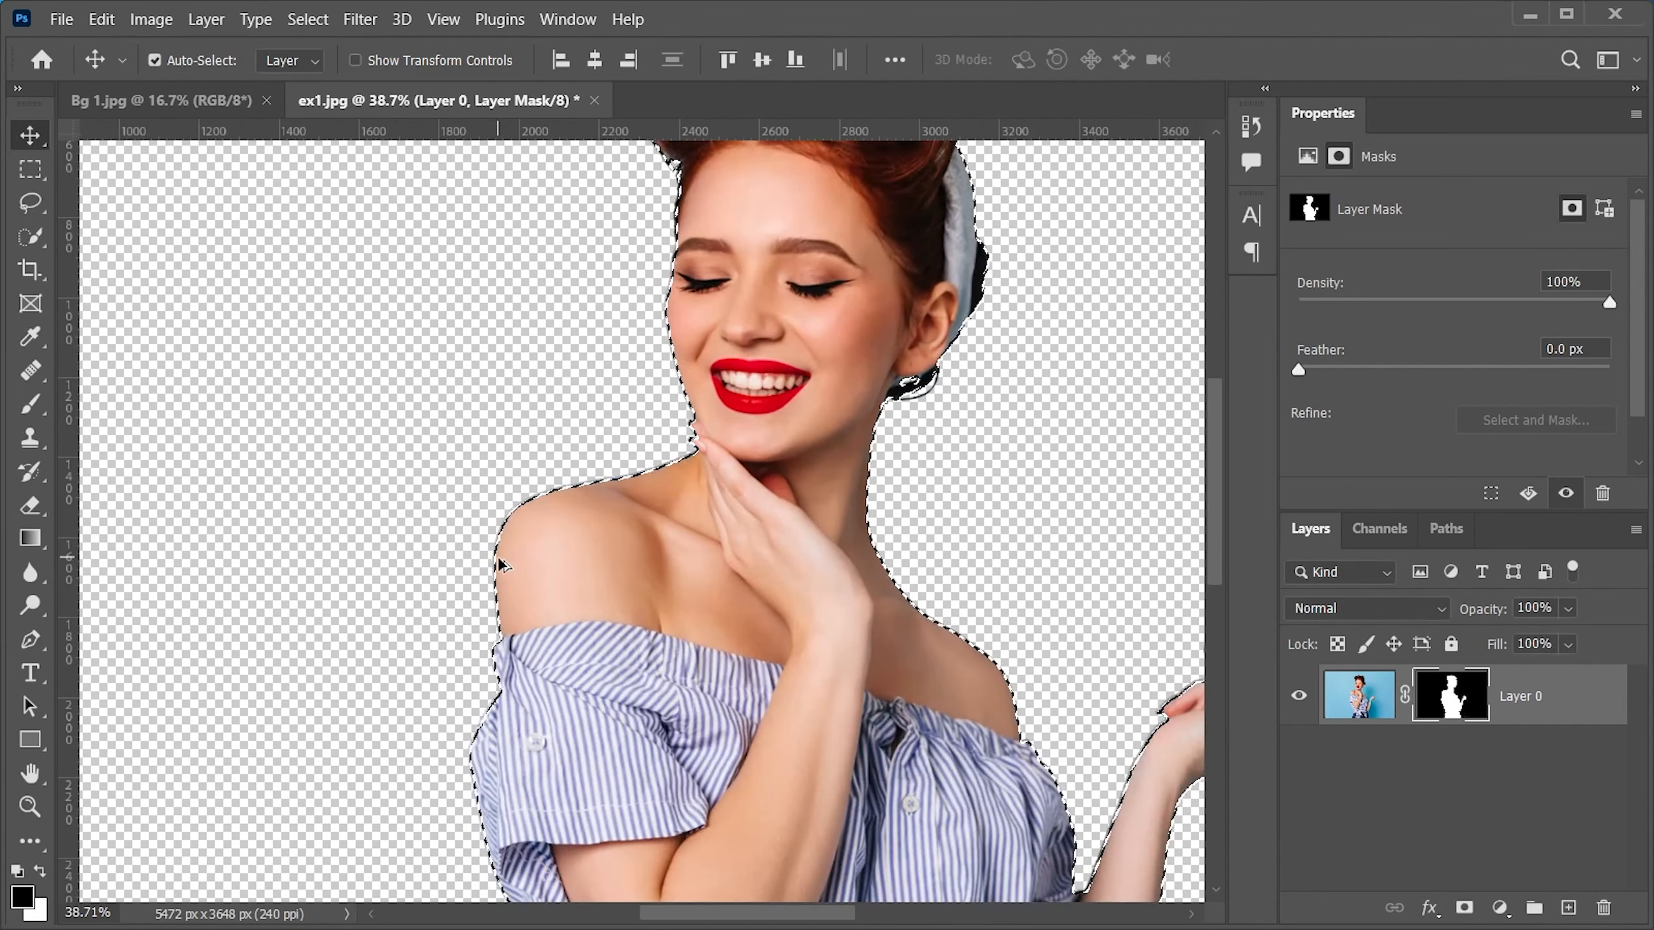
pyautogui.scroll(3, 492, 552)
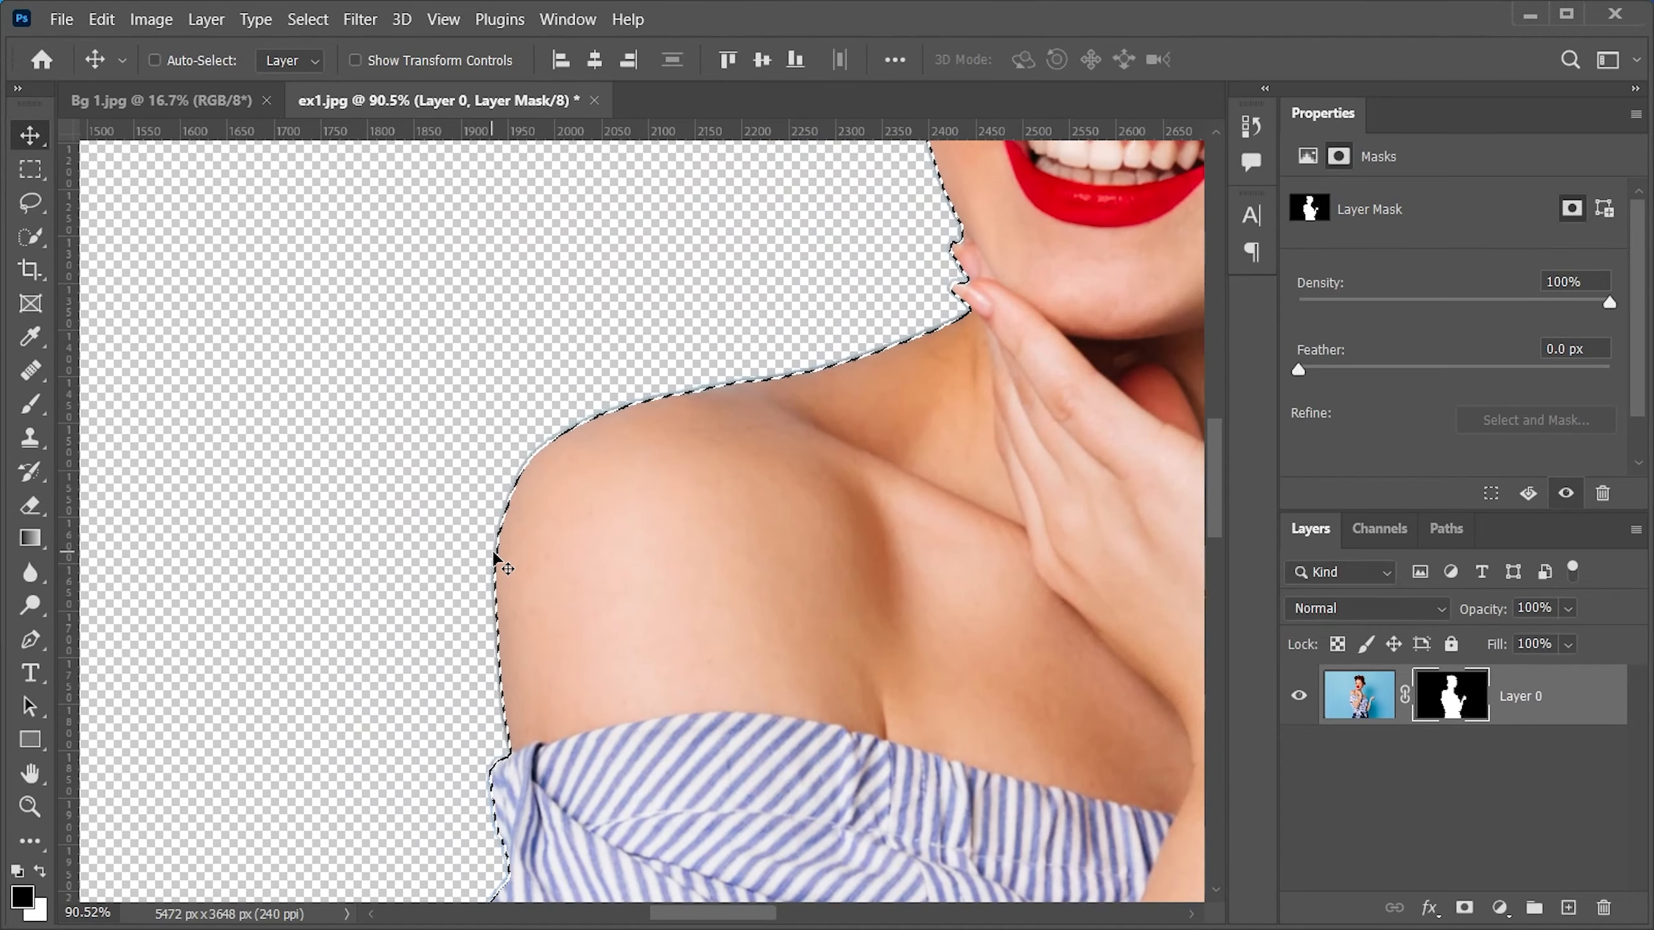
pyautogui.scroll(5, 493, 550)
pyautogui.moveTo(492, 549); pyautogui.dragTo(709, 457)
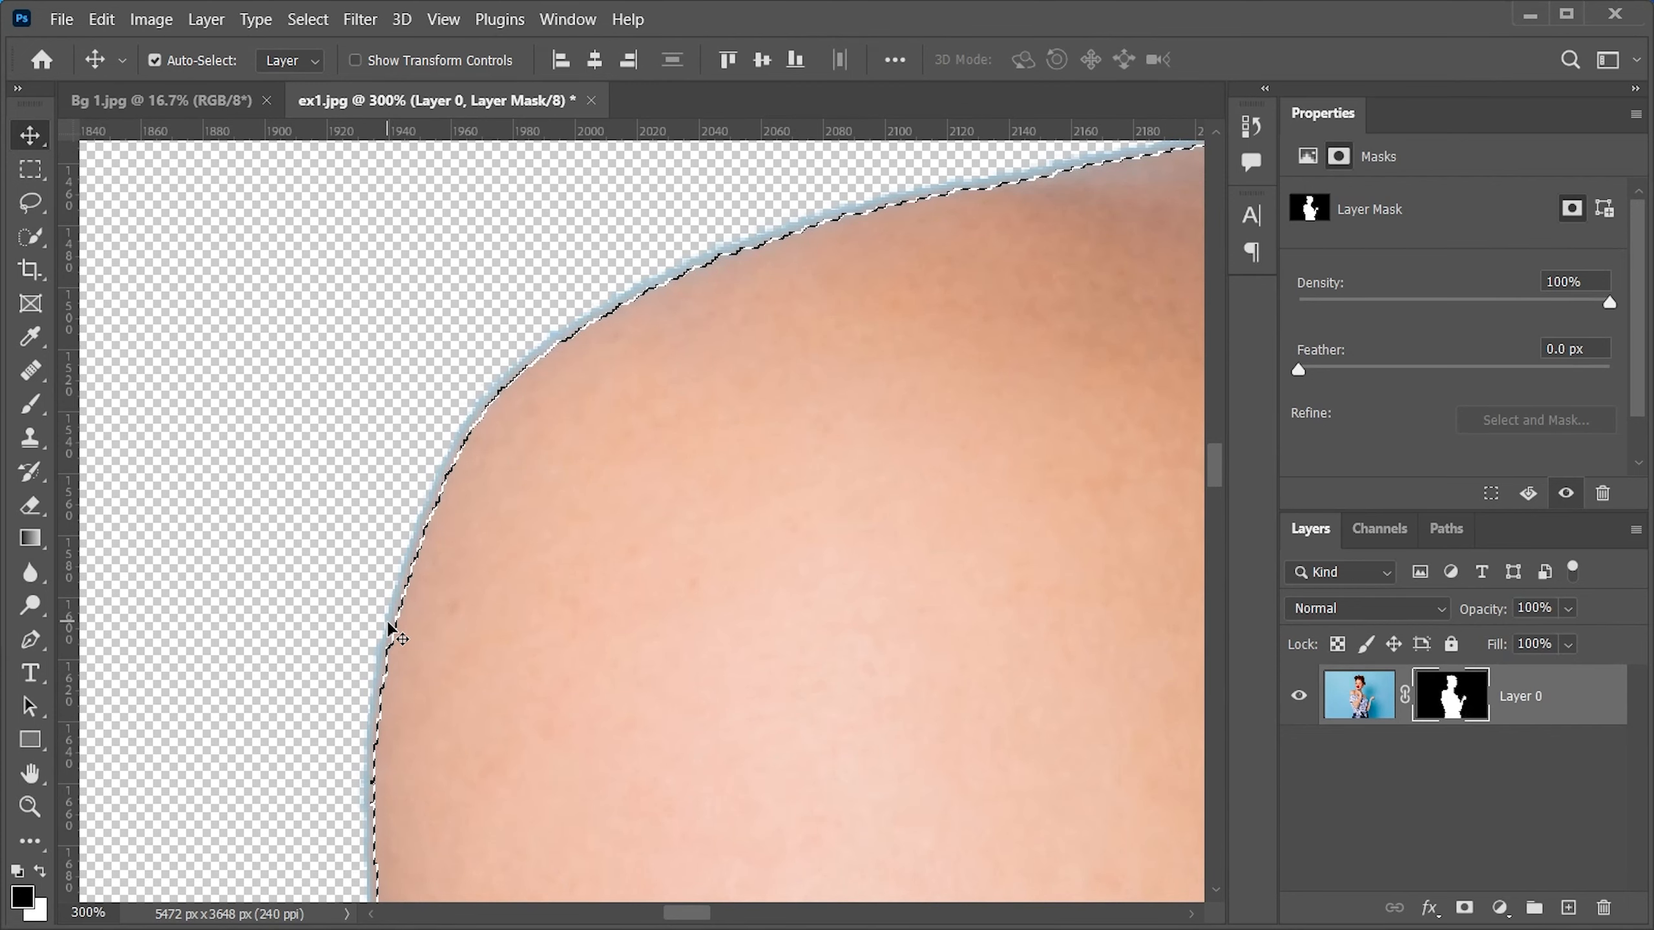
pyautogui.hotkey('ctrl', '0')
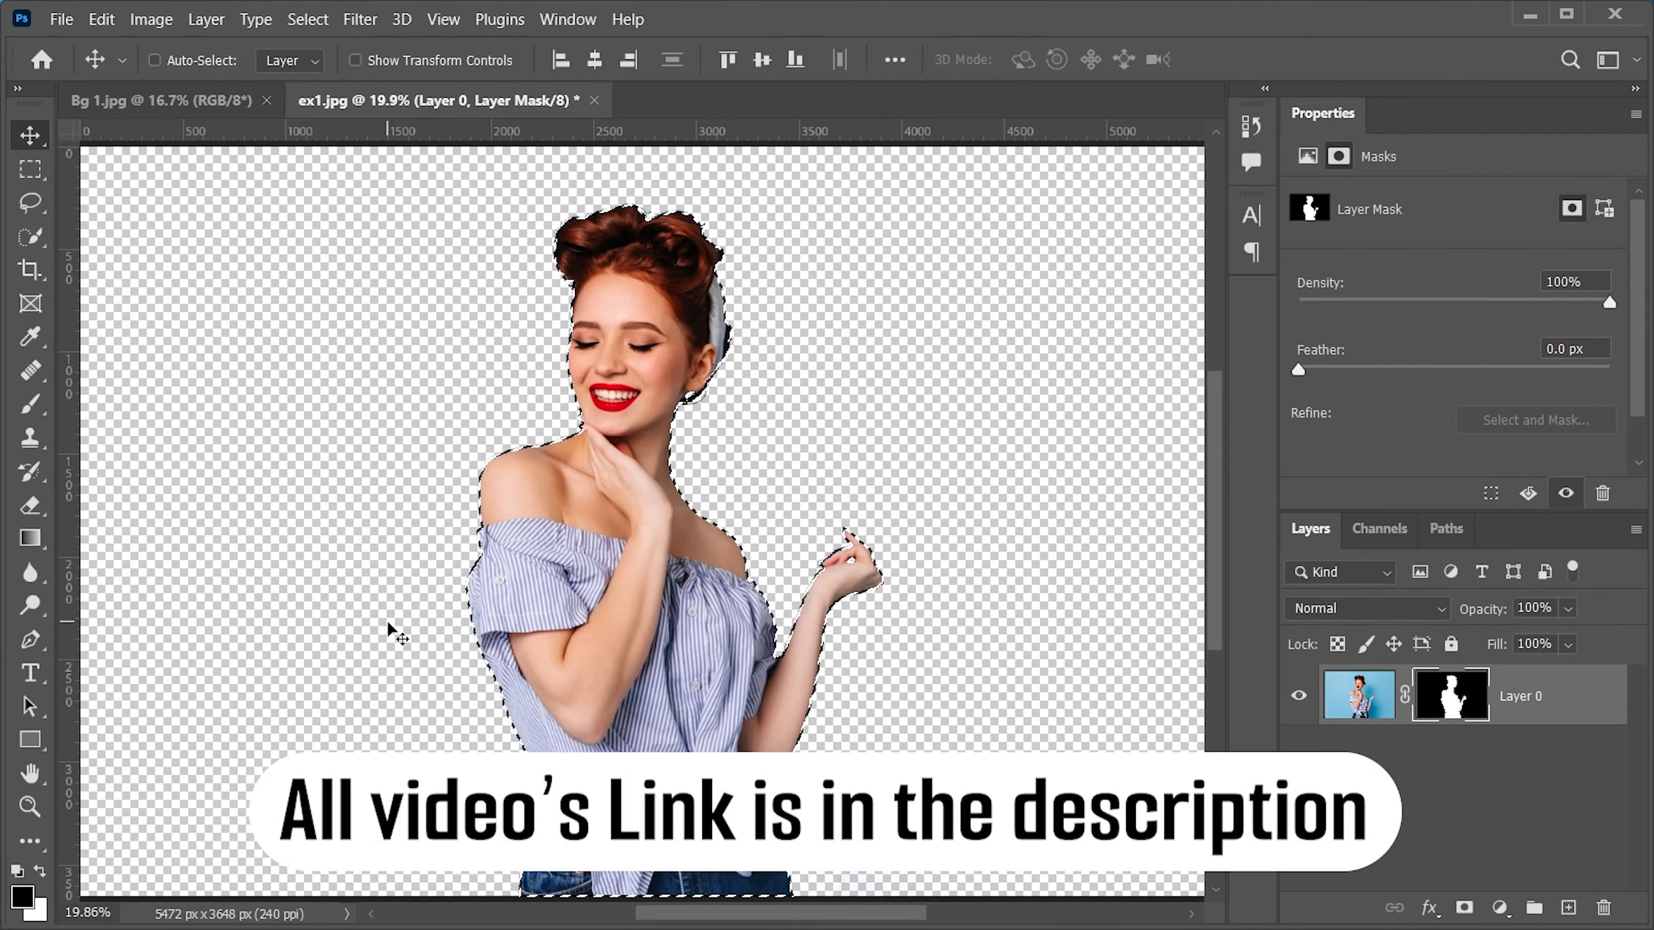
pyautogui.hotkey('ctrl', 'shift', 'i')
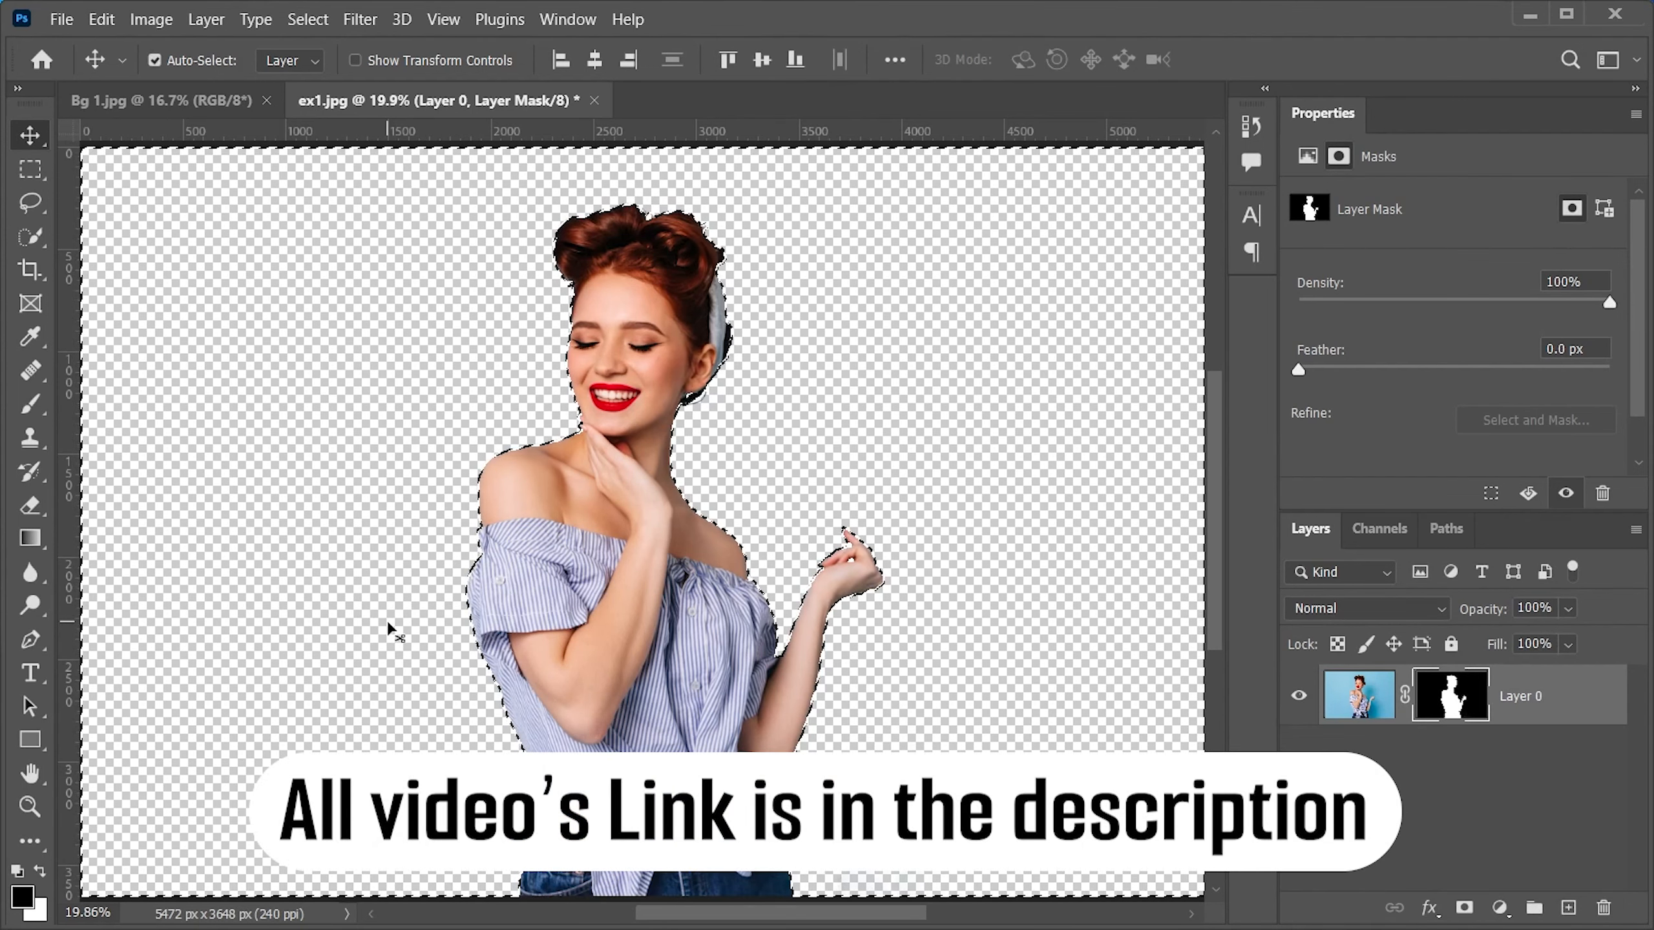
# - Paint black on Layer 0's mask around the woman with a soft brush of 2927 px to hide the blue edge fringe
pyautogui.press('b')
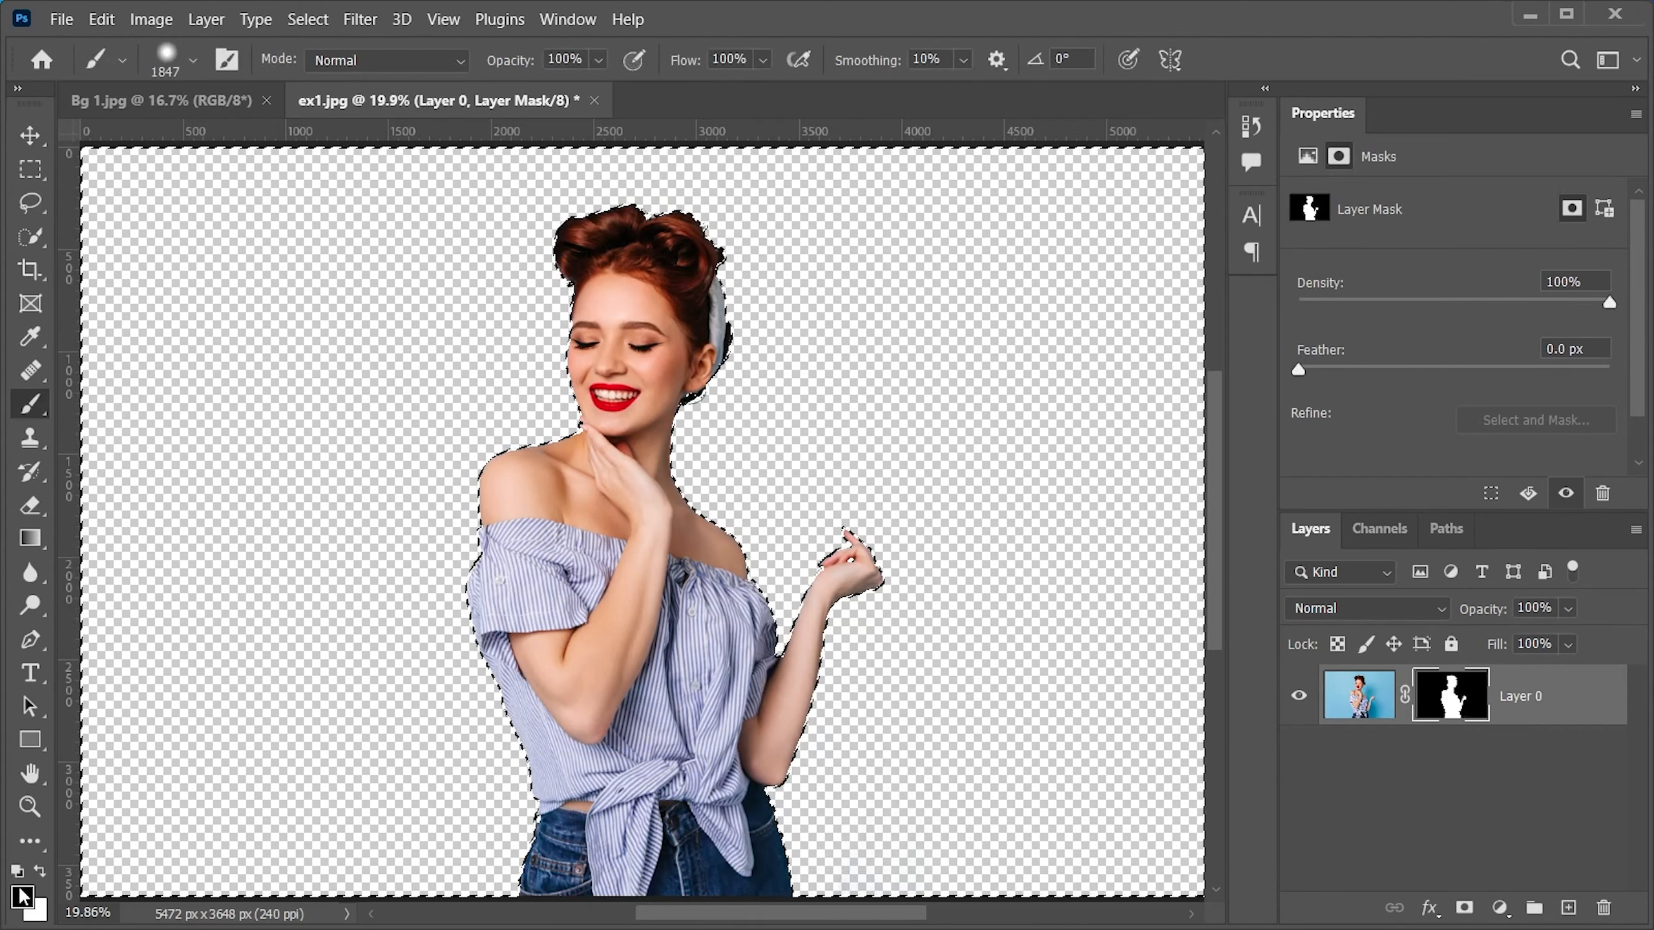
pyautogui.hotkey('ctrl', '+')
pyautogui.hotkey('ctrl', '+')
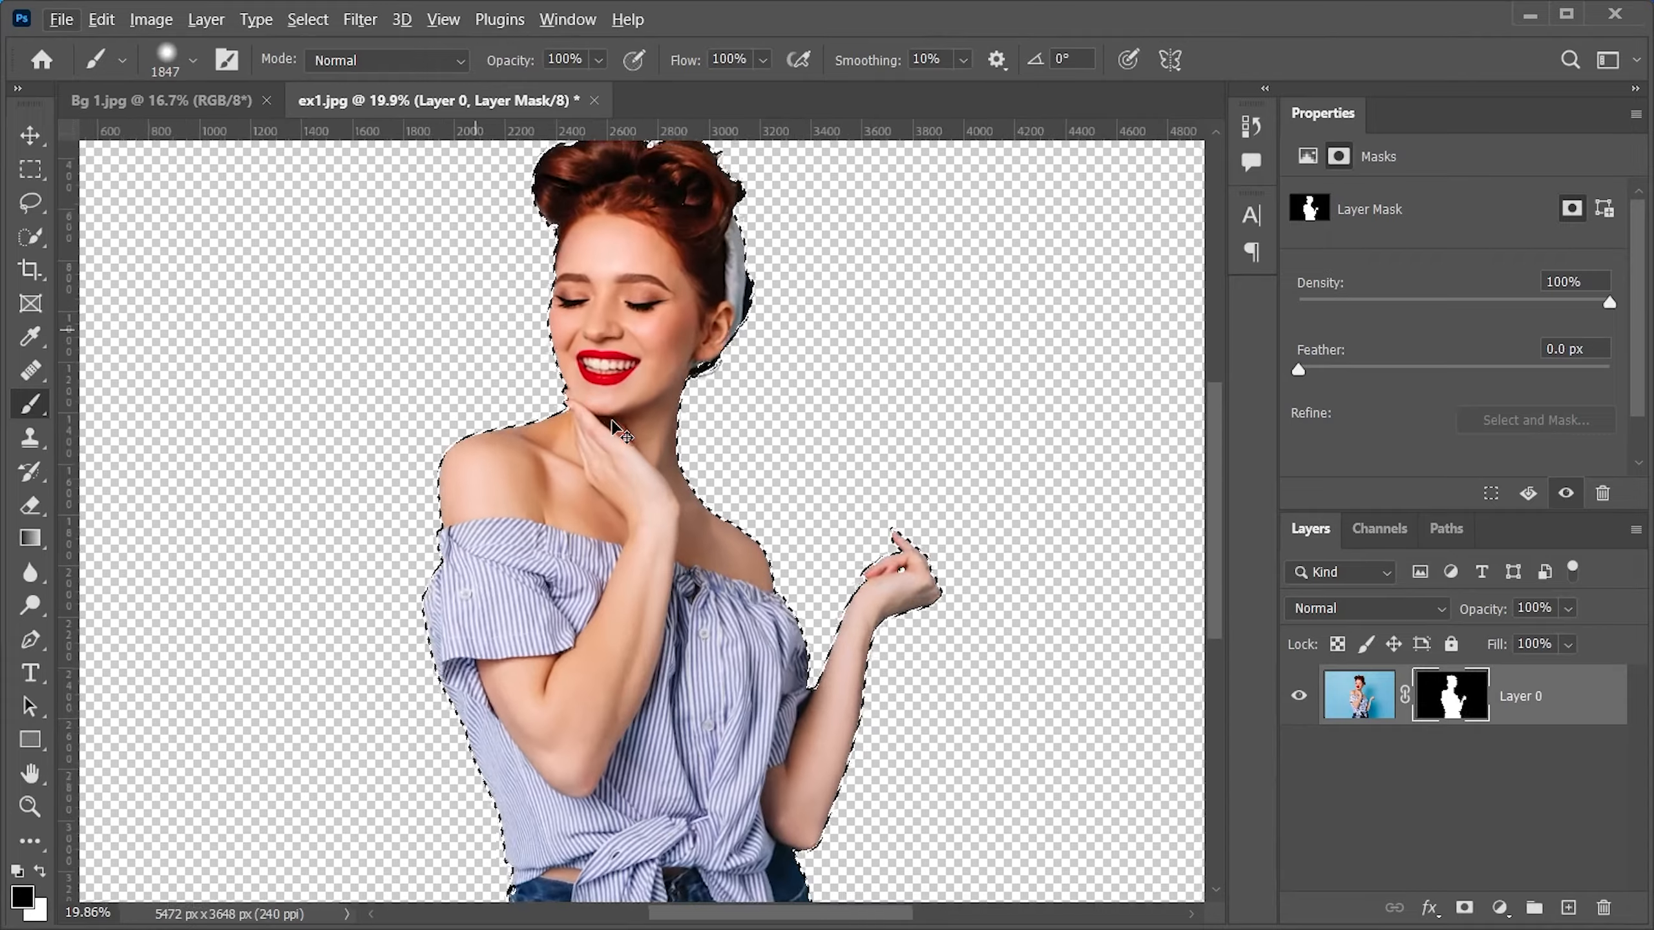
pyautogui.hotkey('ctrl', '+')
pyautogui.moveTo(694, 445); pyautogui.dragTo(1055, 645)
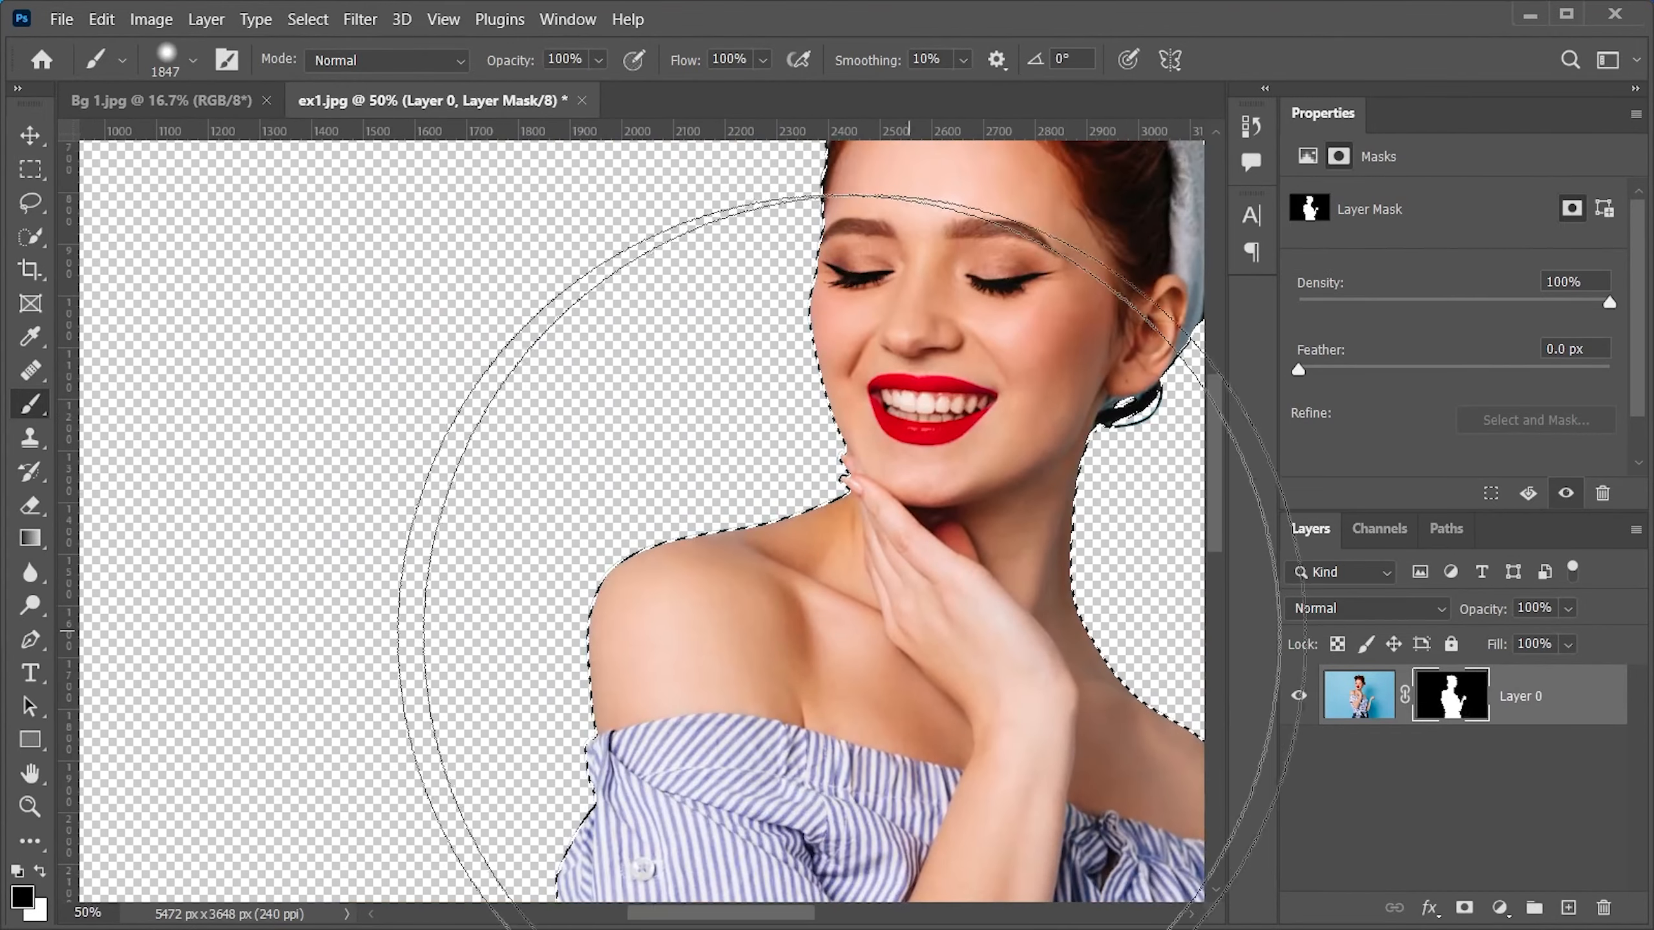
pyautogui.scroll(1, 569, 598)
pyautogui.scroll(8, 713, 531)
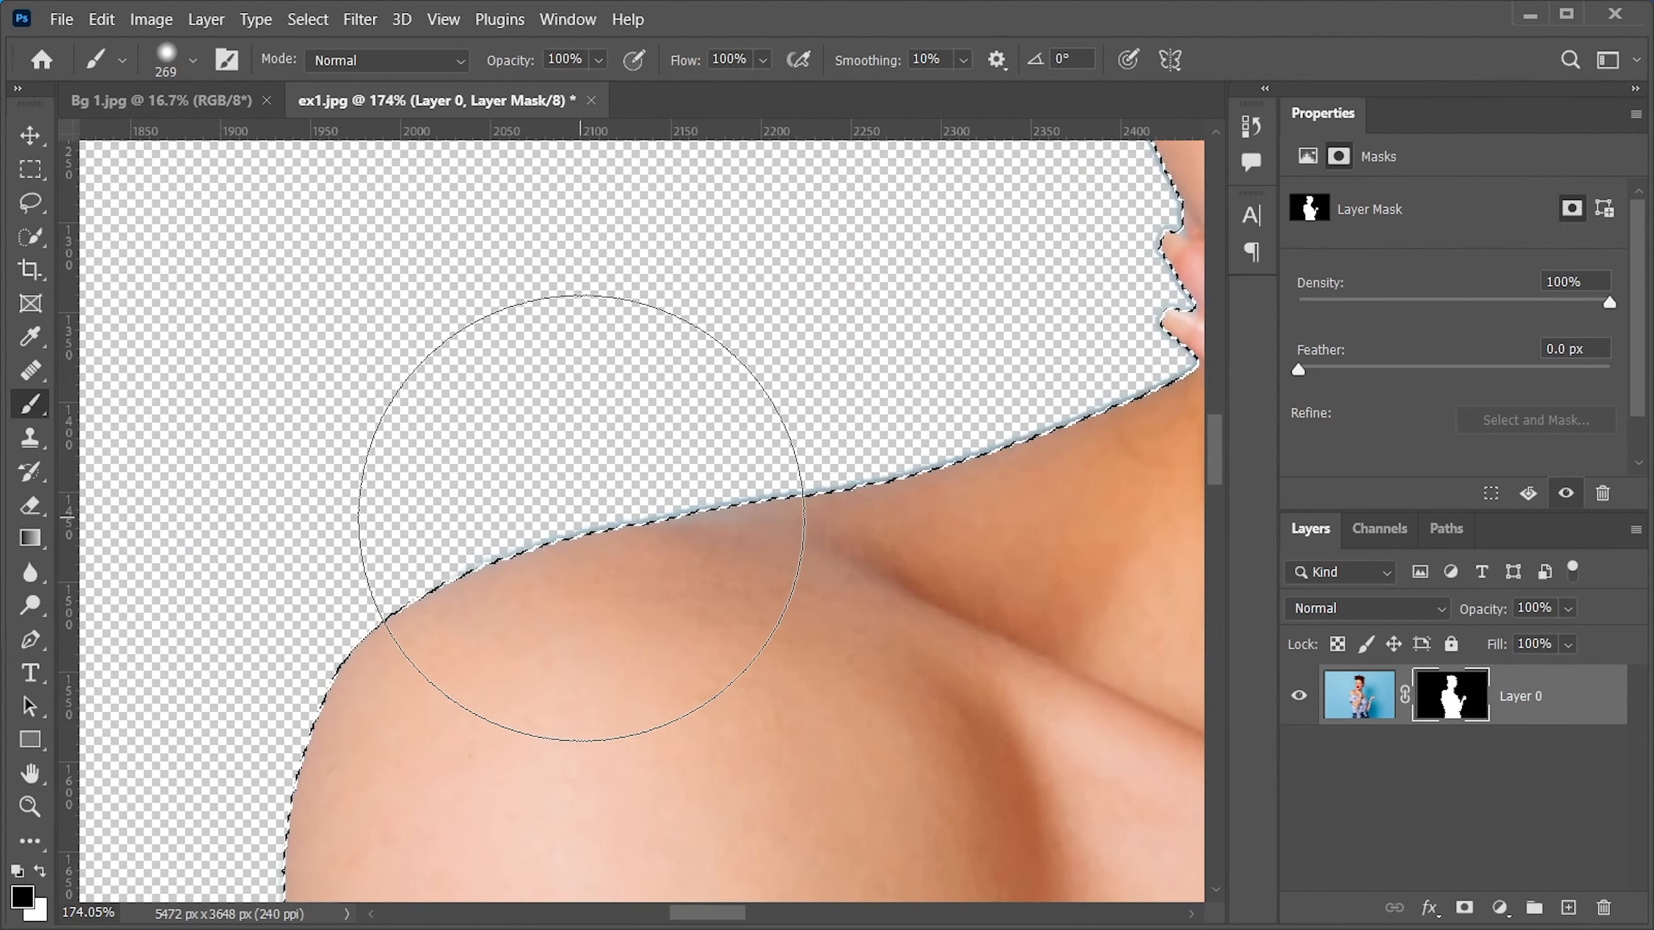
pyautogui.moveTo(580, 518)
pyautogui.mouseDown()
pyautogui.moveTo(846, 500)
pyautogui.moveTo(996, 444)
pyautogui.moveTo(596, 653)
pyautogui.moveTo(717, 540)
pyautogui.moveTo(735, 385)
pyautogui.moveTo(790, 705)
pyautogui.mouseUp()
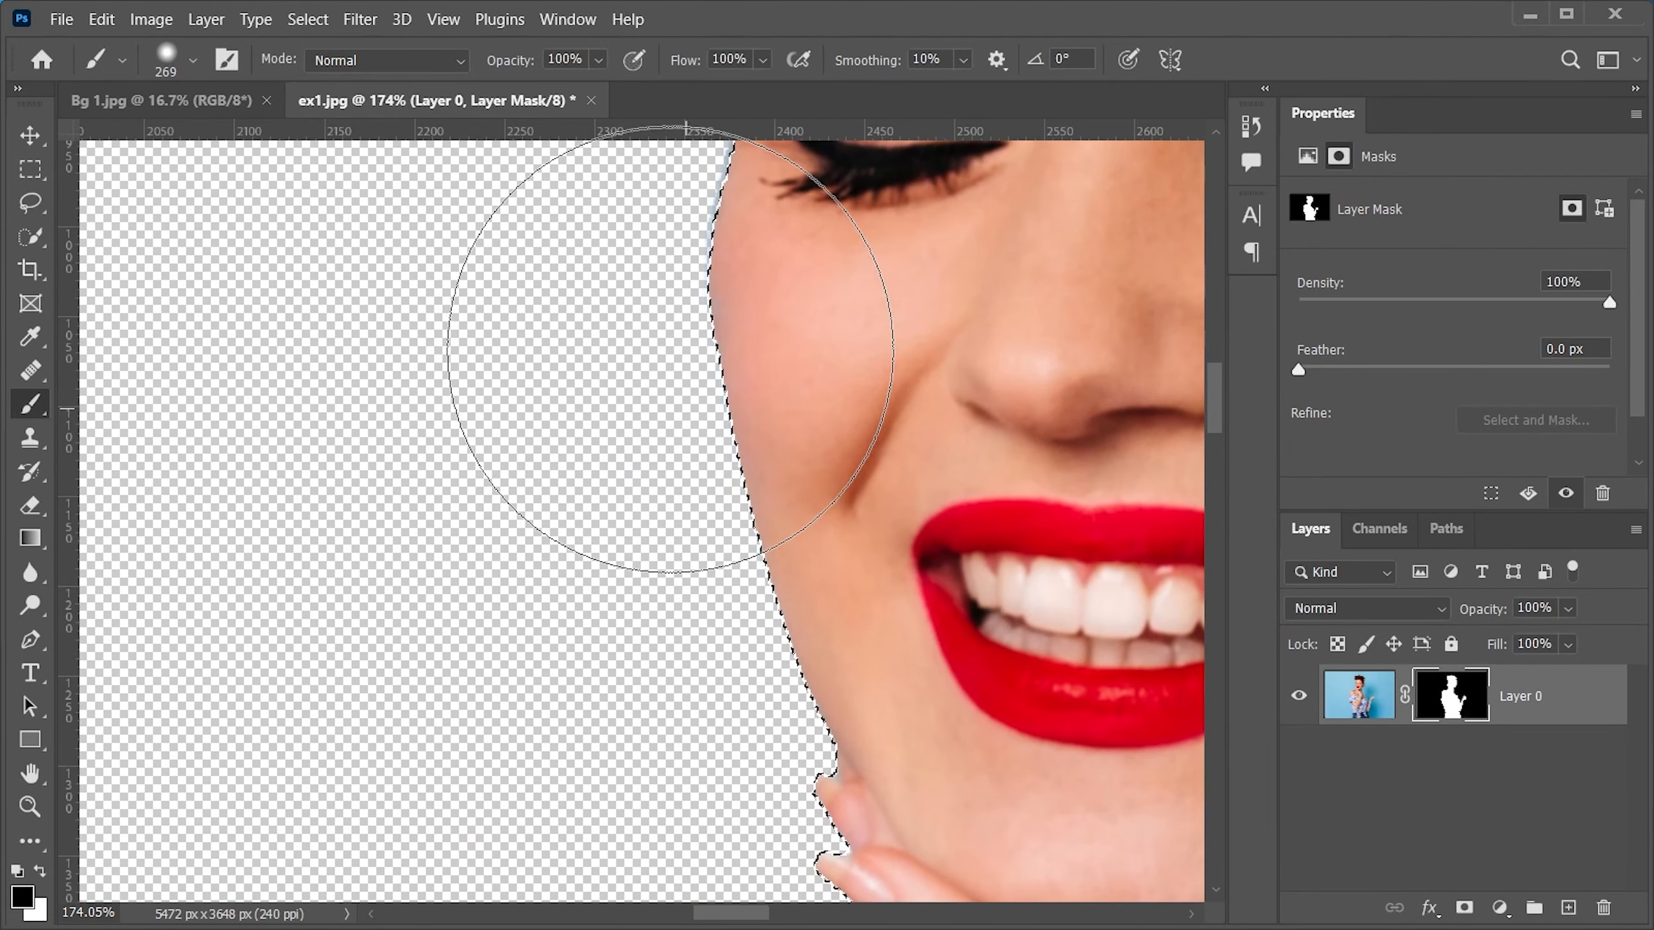
pyautogui.hotkey('ctrl', '0')
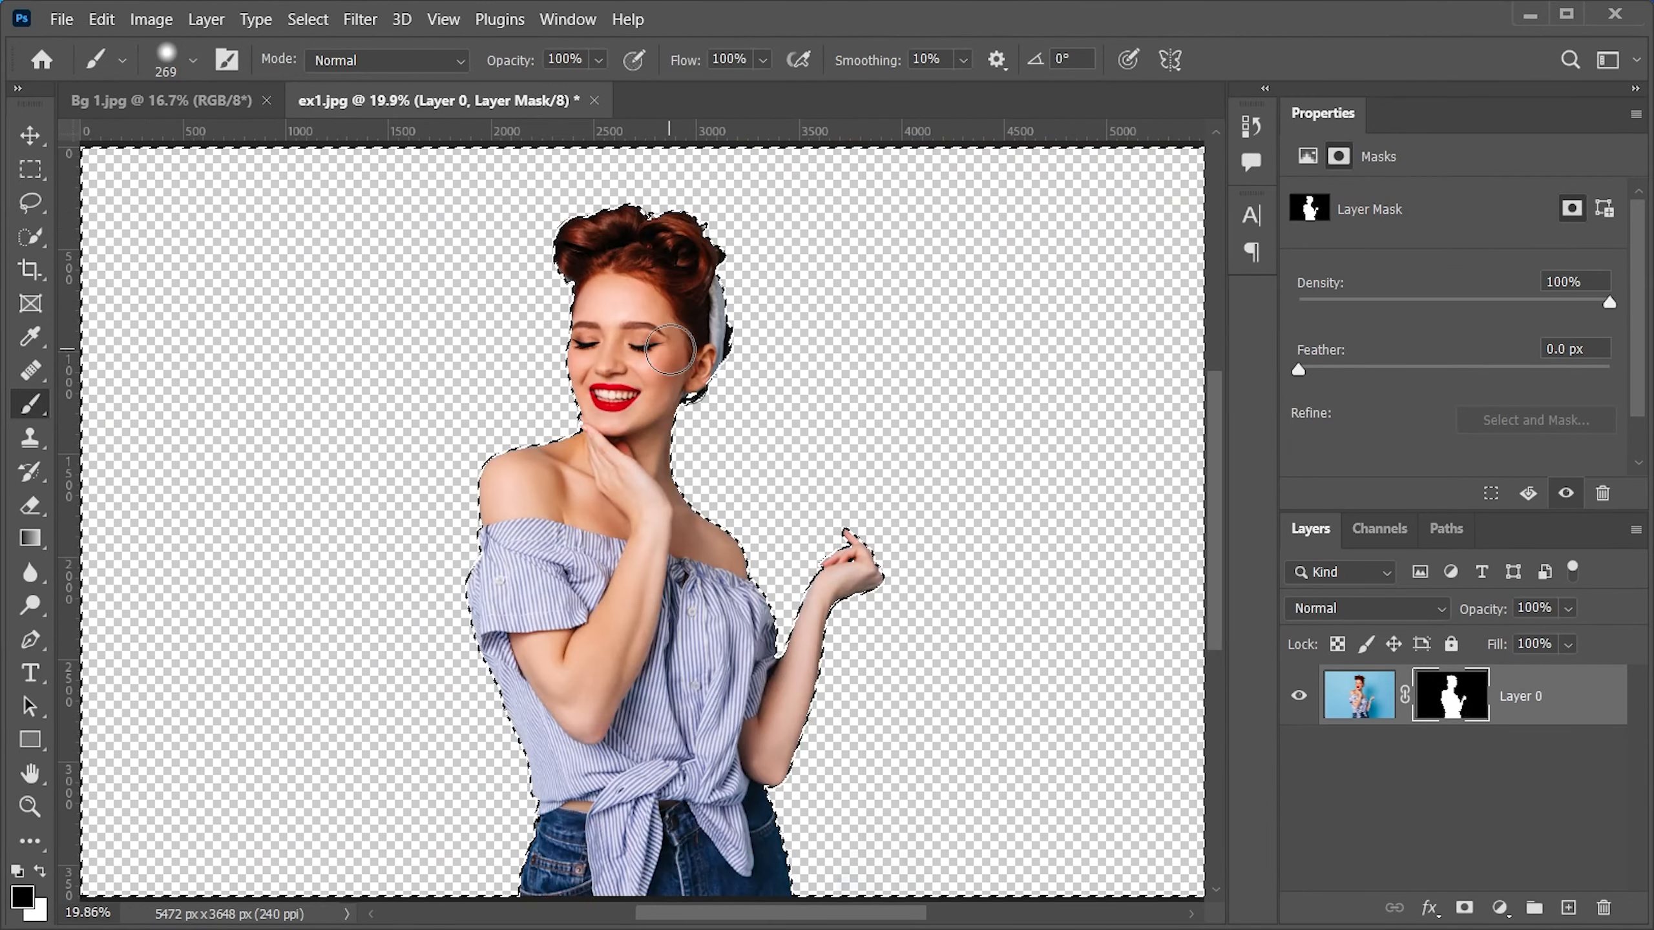
pyautogui.moveTo(543, 438); pyautogui.dragTo(891, 517)
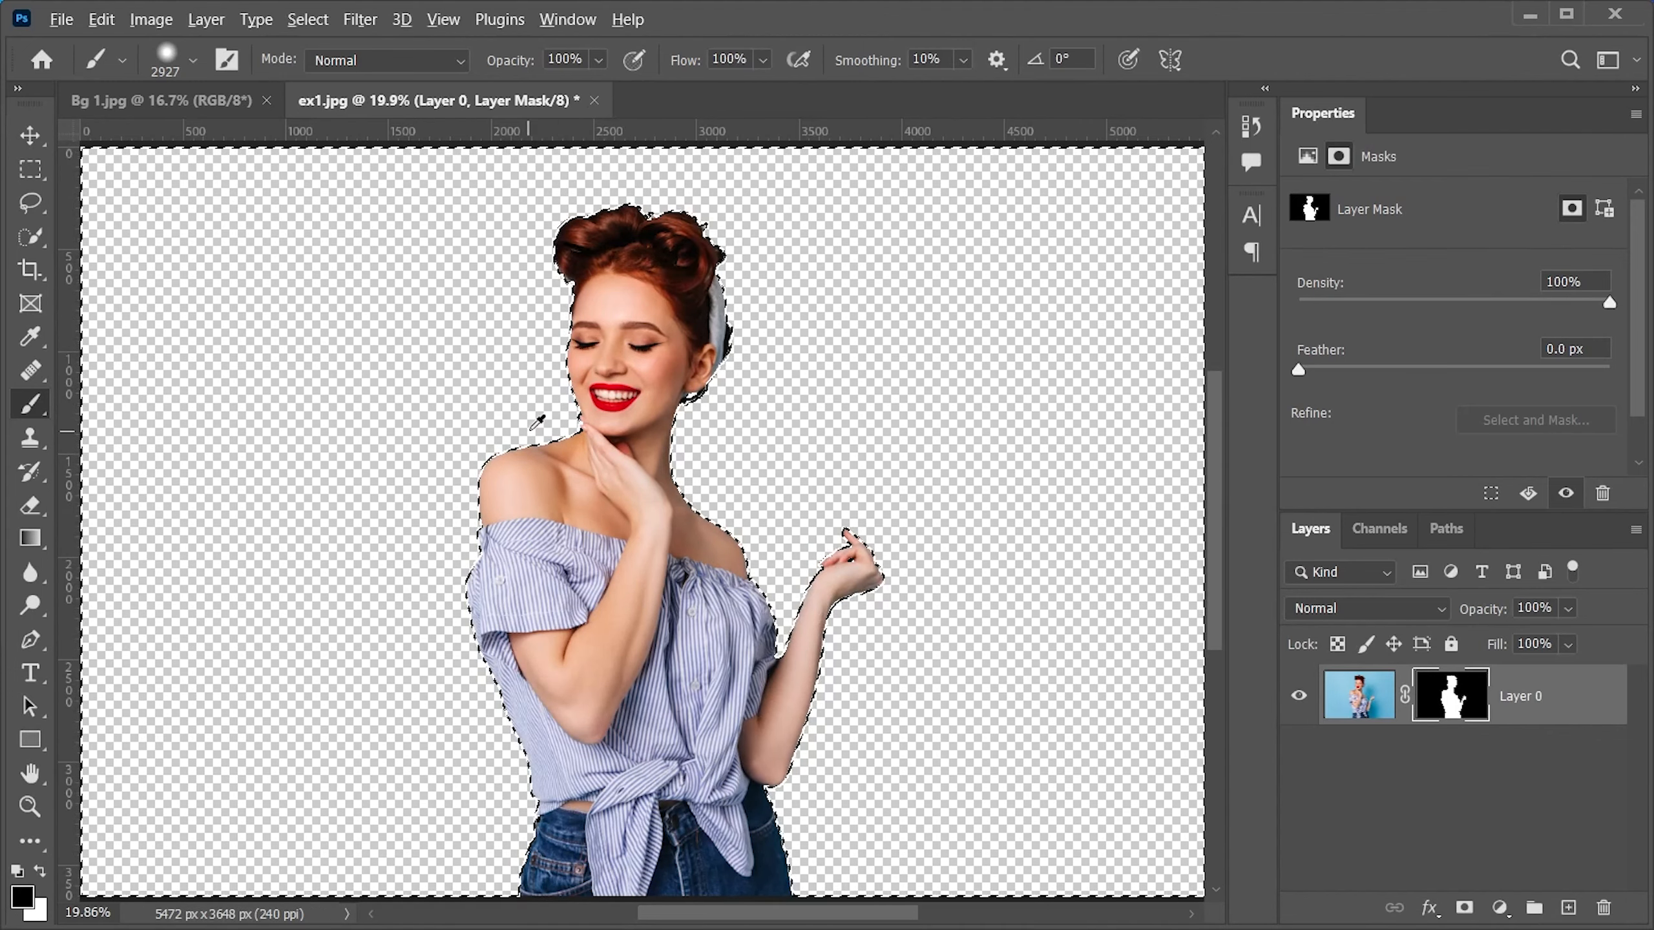
pyautogui.scroll(4, 546, 409)
pyautogui.scroll(-3, 546, 409)
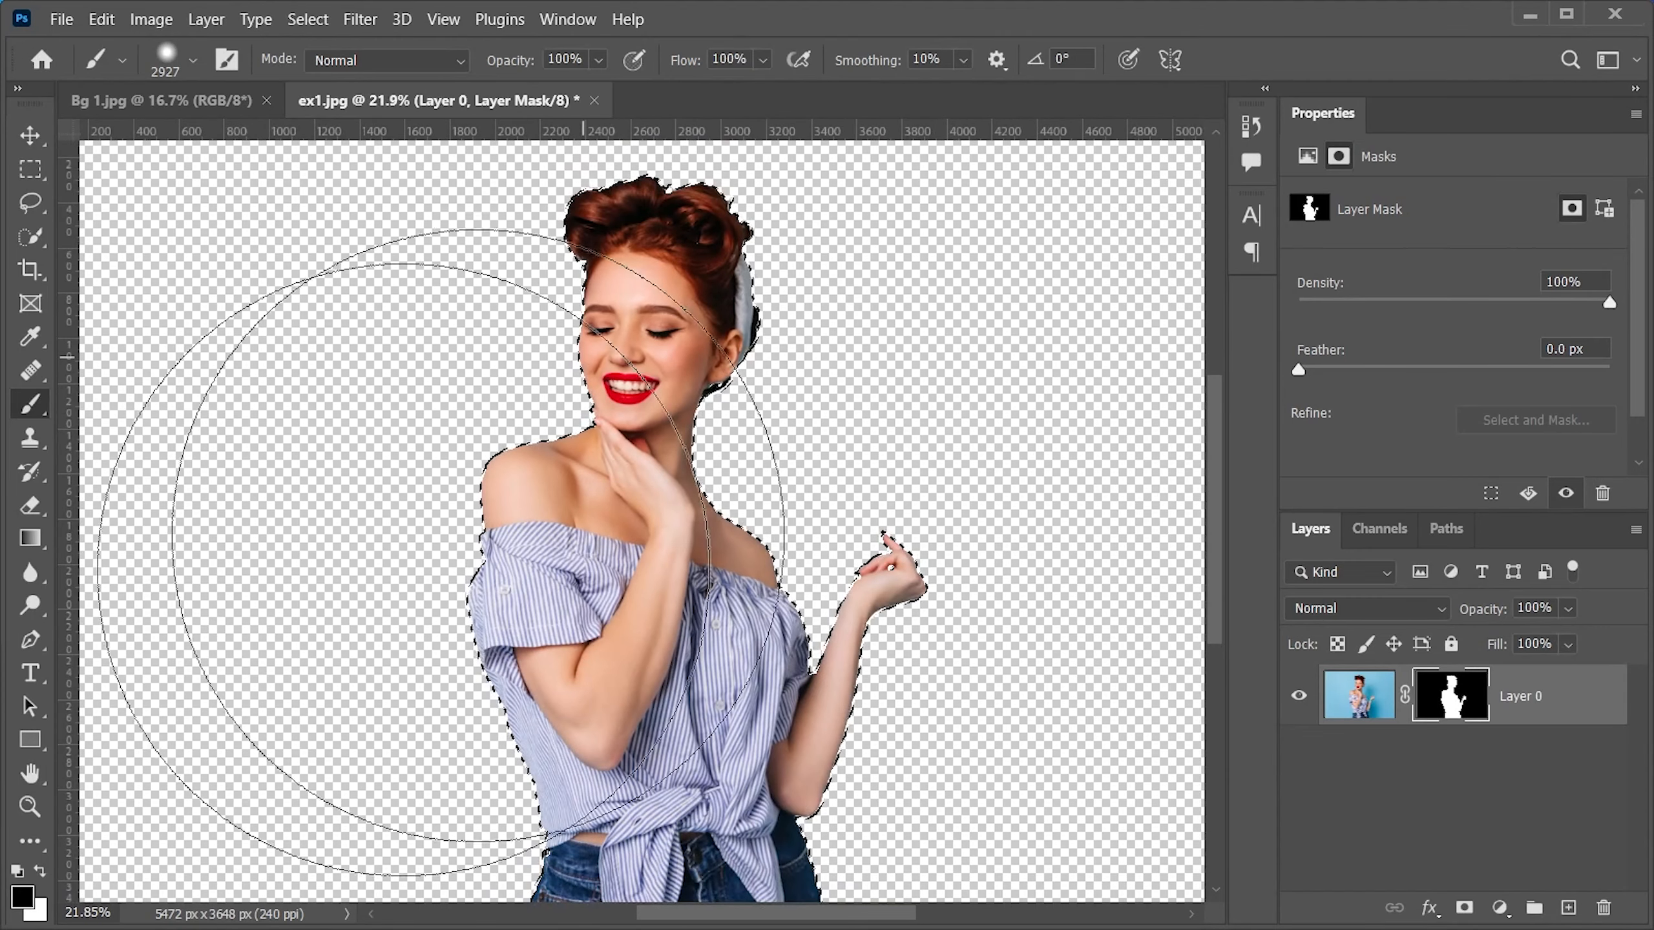
pyautogui.scroll(-2, 770, 717)
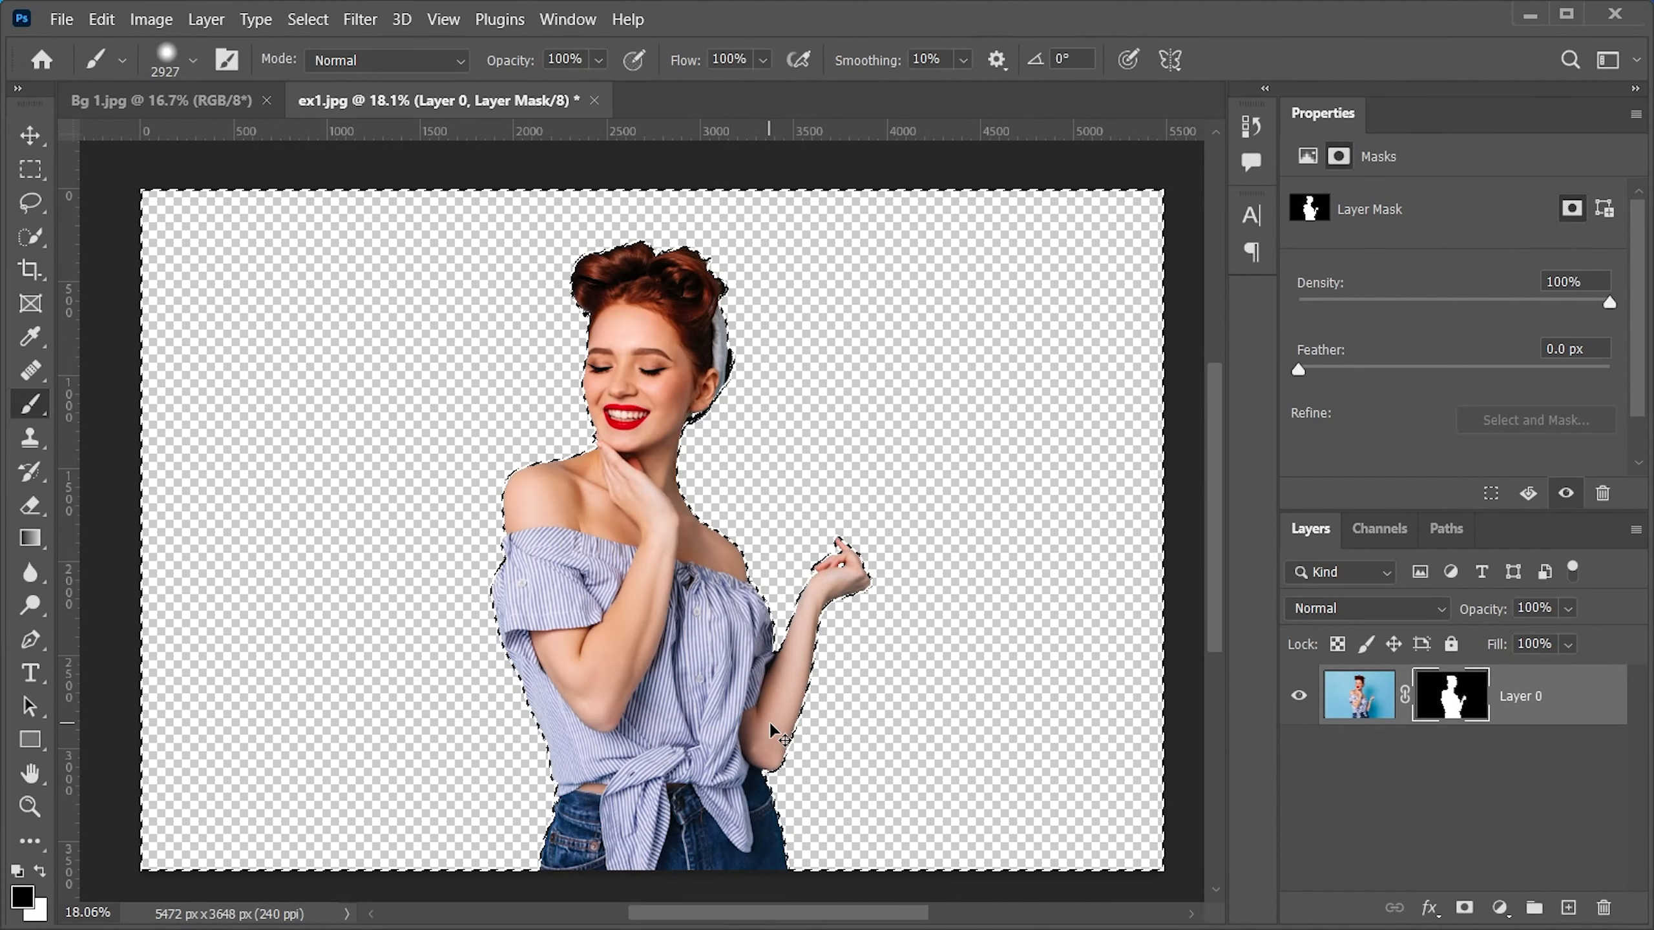
# - Deselect everything and inspect the cleaned edges around the shoulder and arm at 100% zoom
pyautogui.hotkey('ctrl', 'd')
pyautogui.hotkey('ctrl', '1')
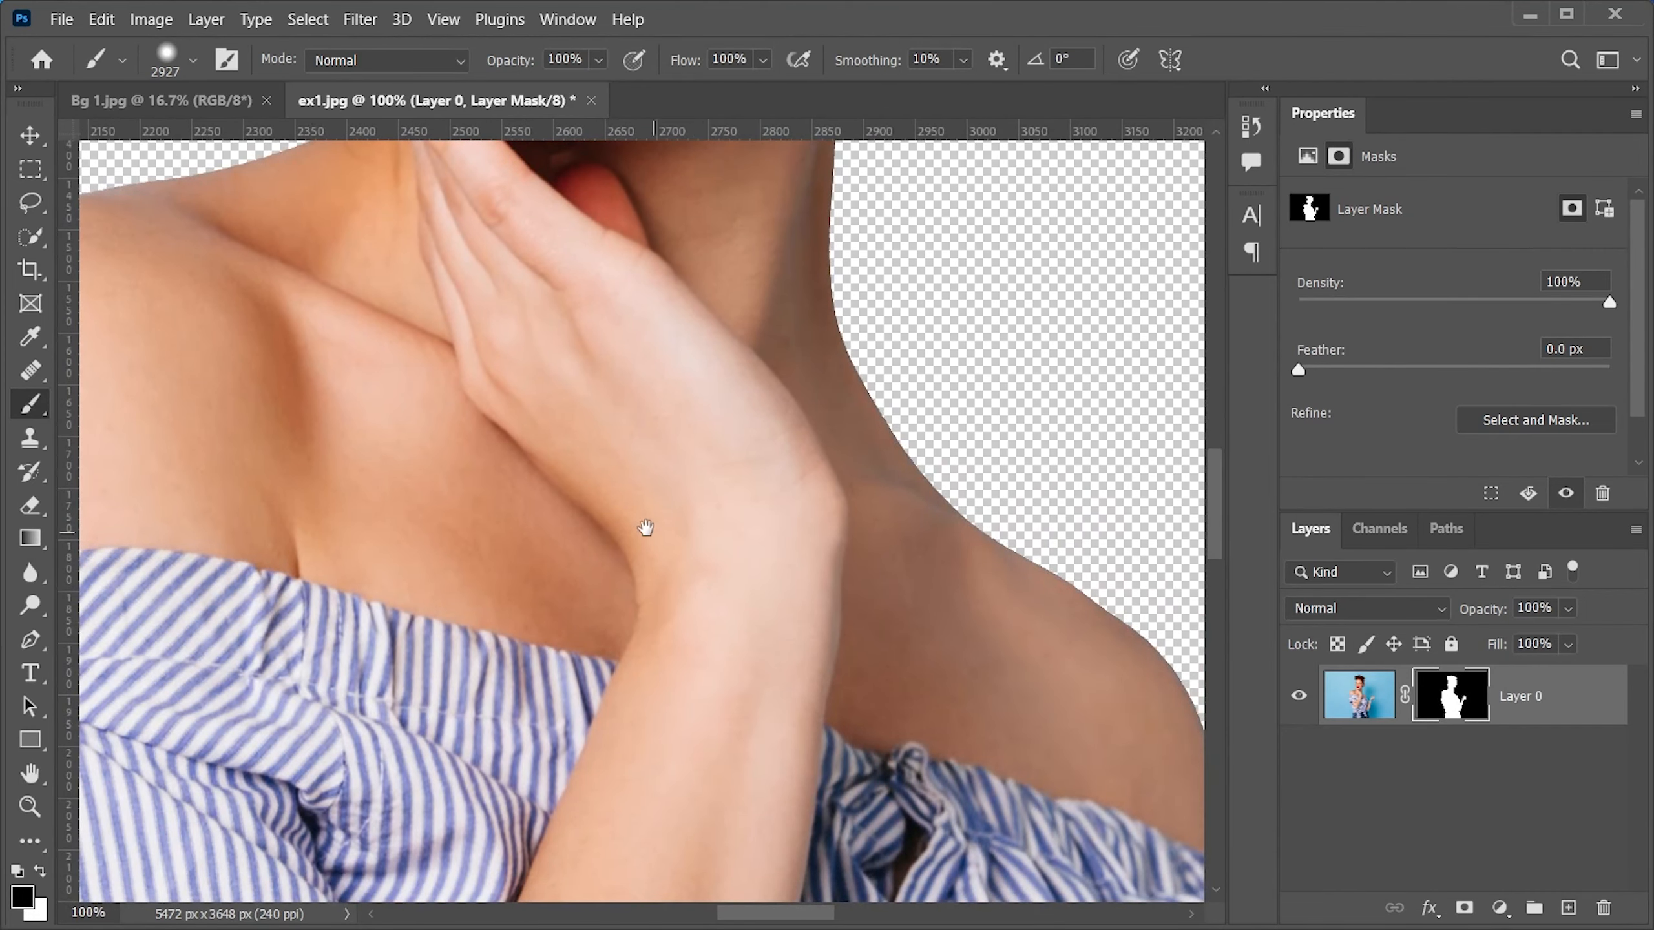
pyautogui.moveTo(554, 509); pyautogui.dragTo(914, 630)
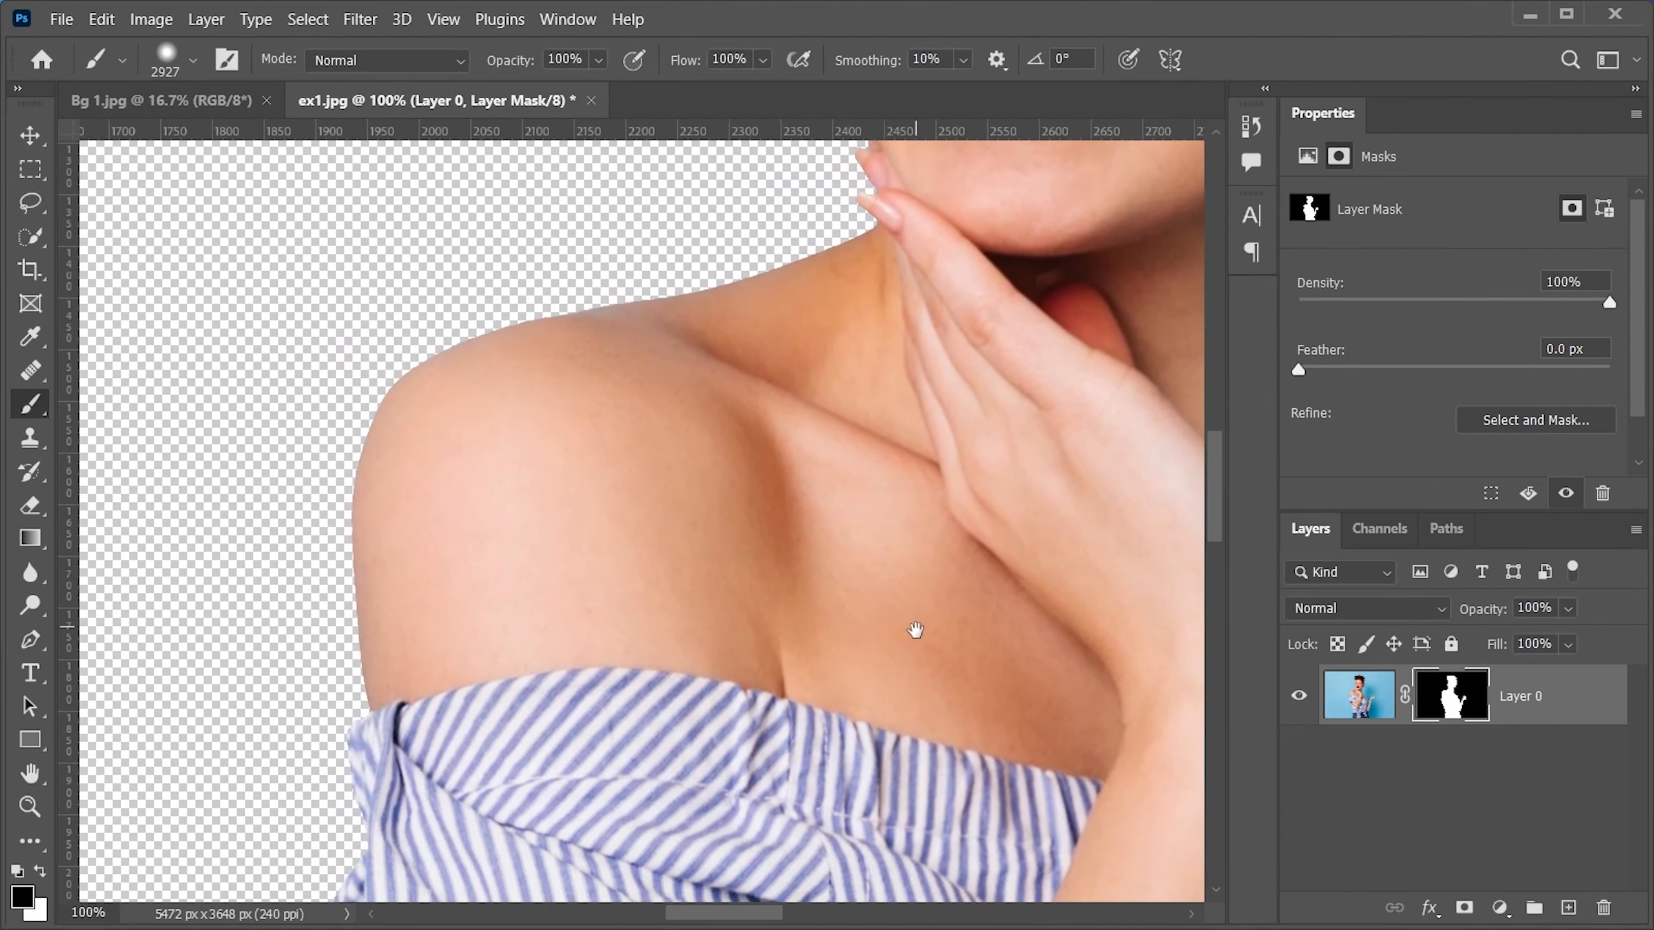
pyautogui.scroll(4, 458, 603)
pyautogui.scroll(-4, 458, 602)
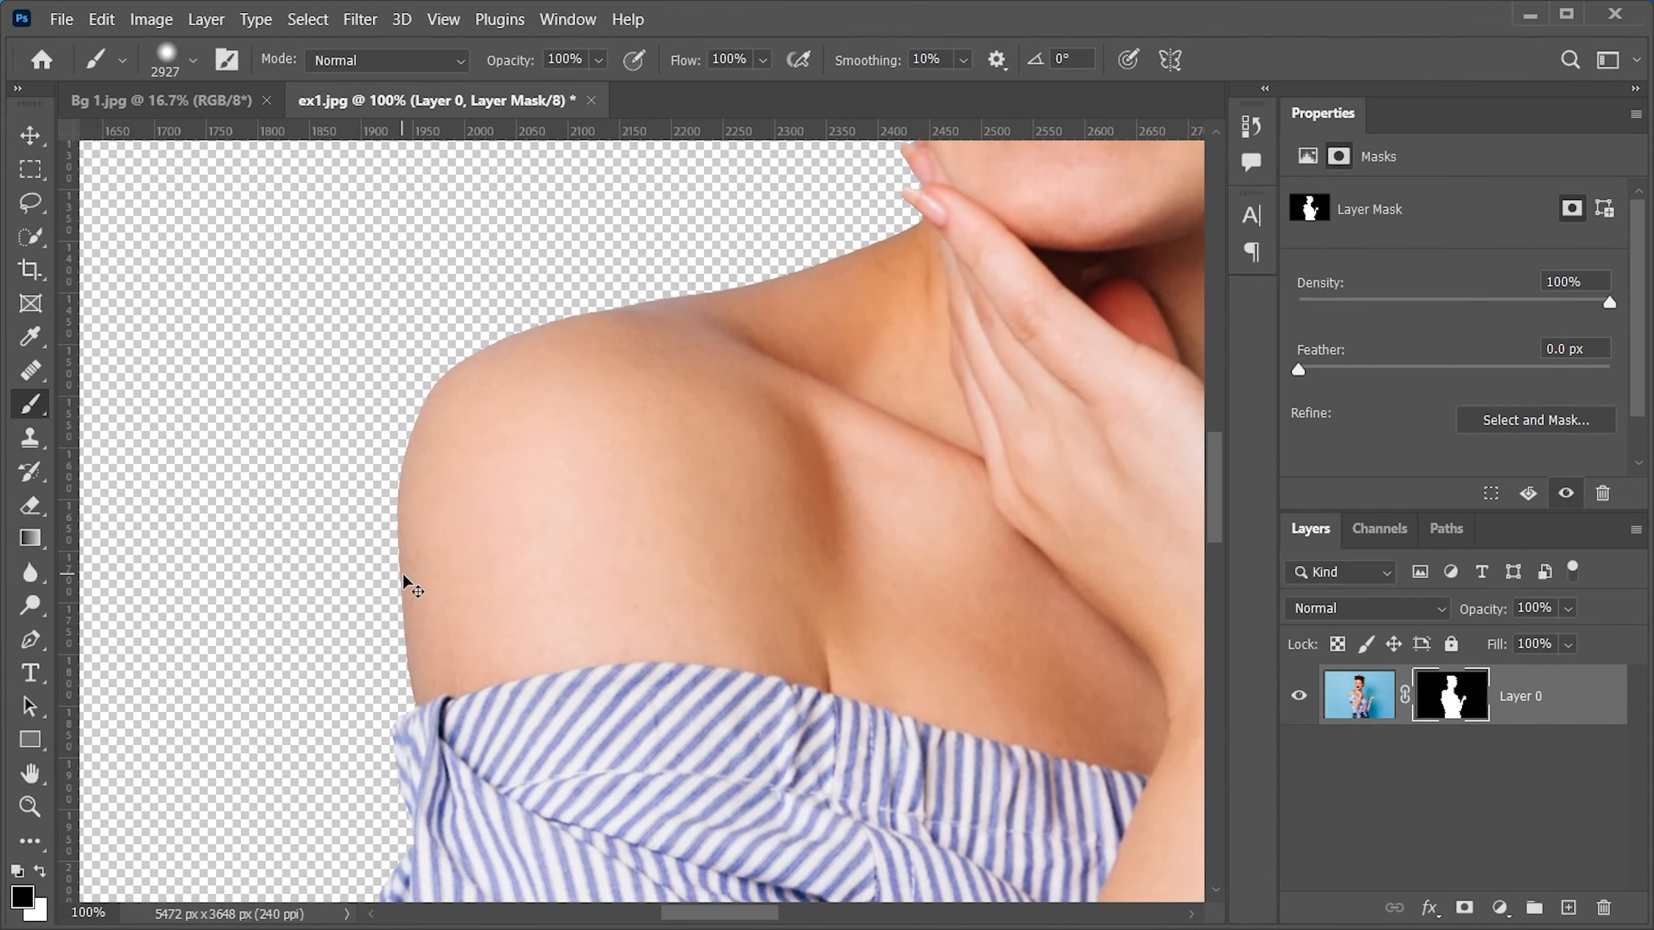
pyautogui.hotkey('ctrl', '0')
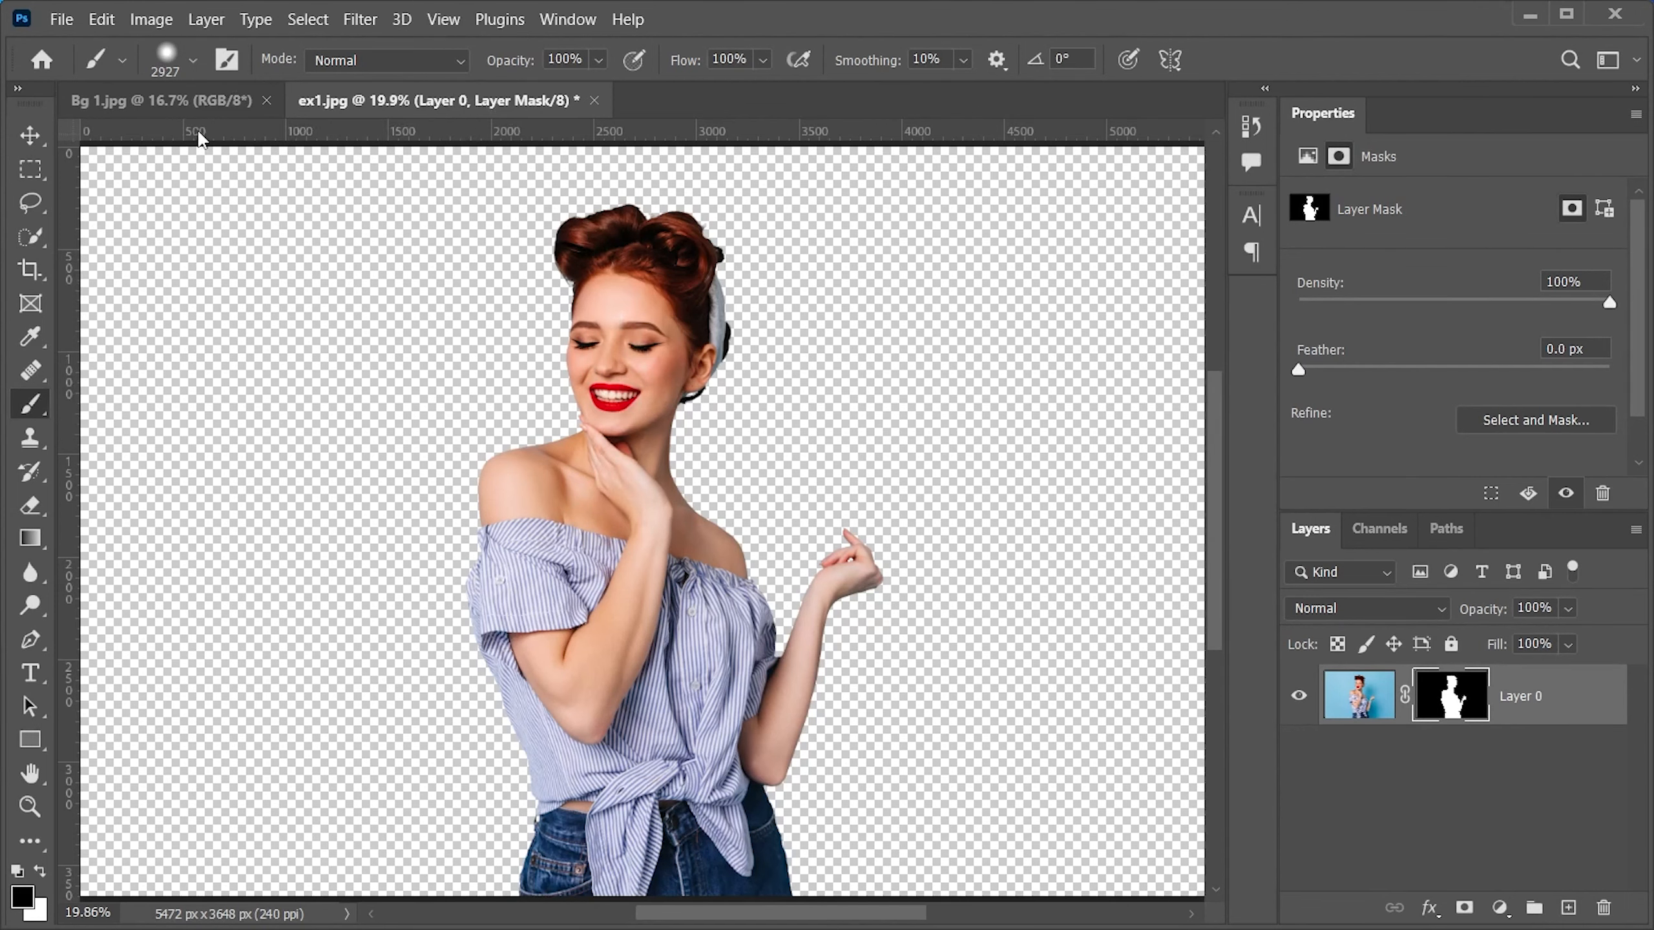
# - Copy the entire Bg 1.jpg image and paste it into ex1.jpg as a new layer
pyautogui.click(190, 103)
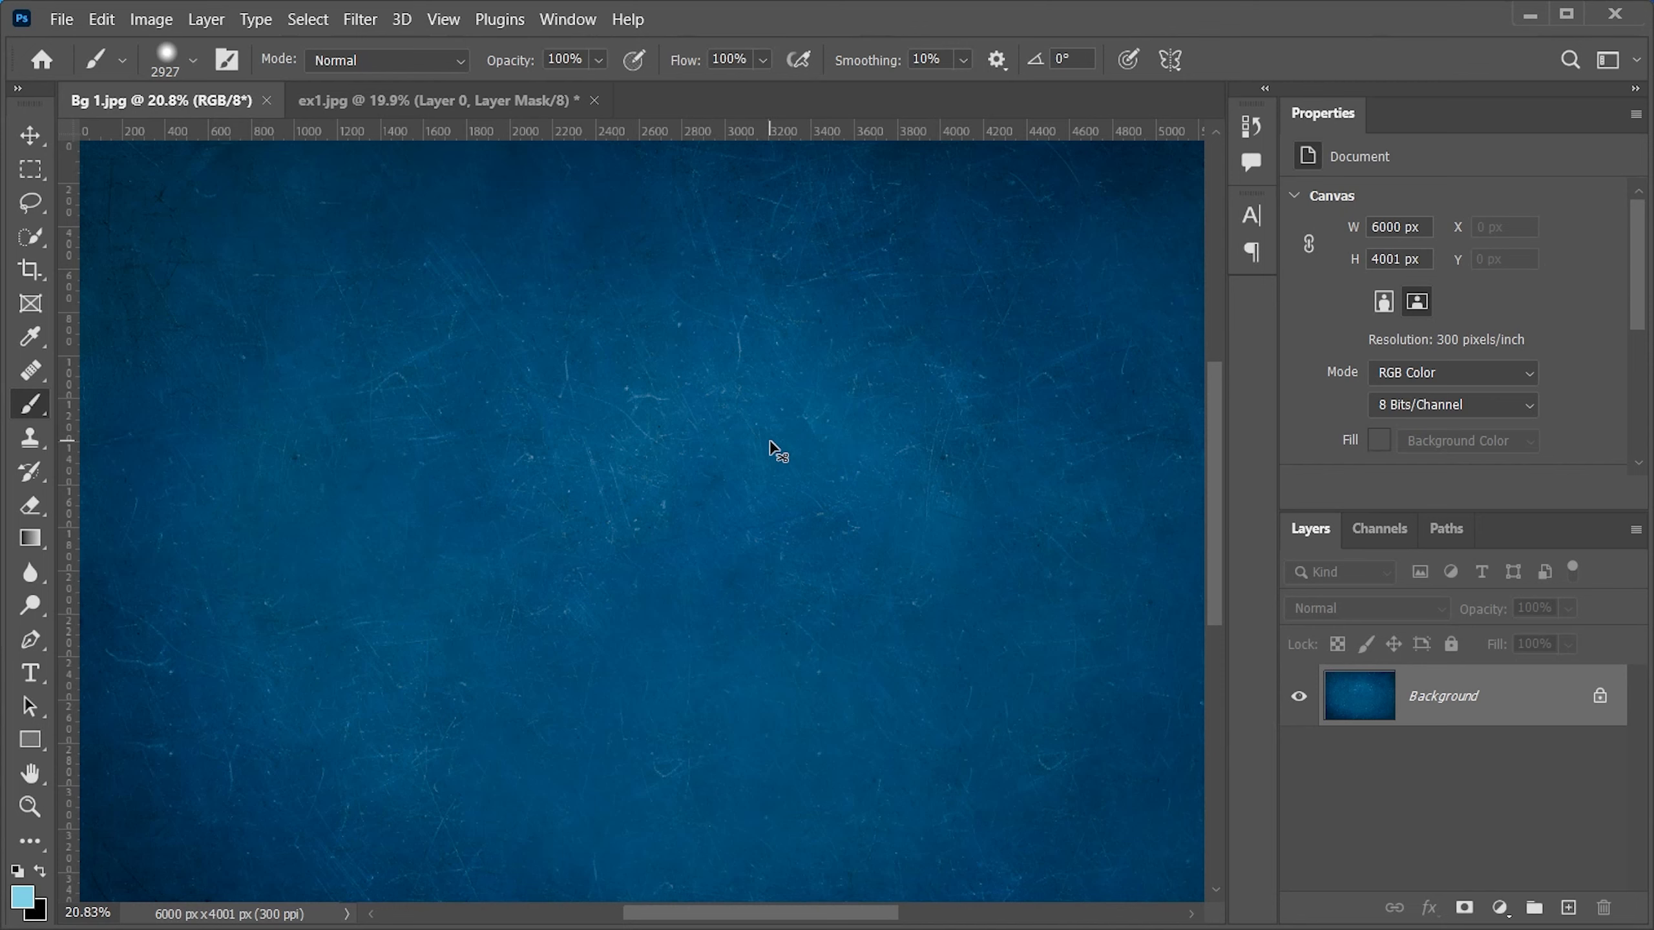
pyautogui.hotkey('ctrl', 'a')
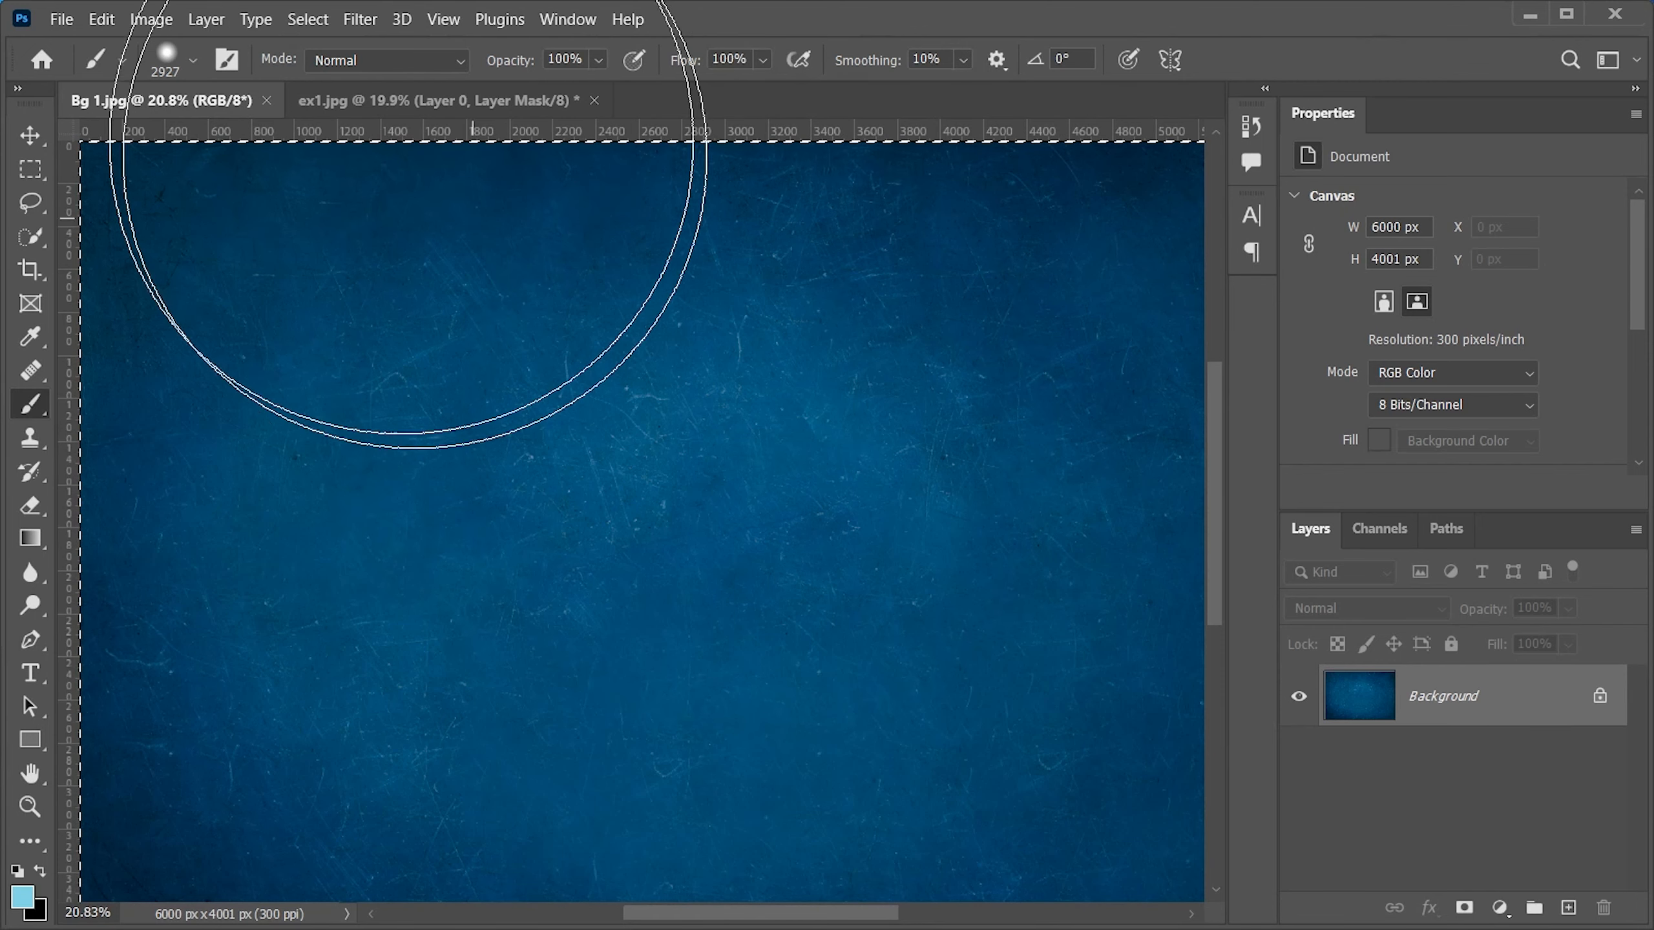
pyautogui.click(376, 103)
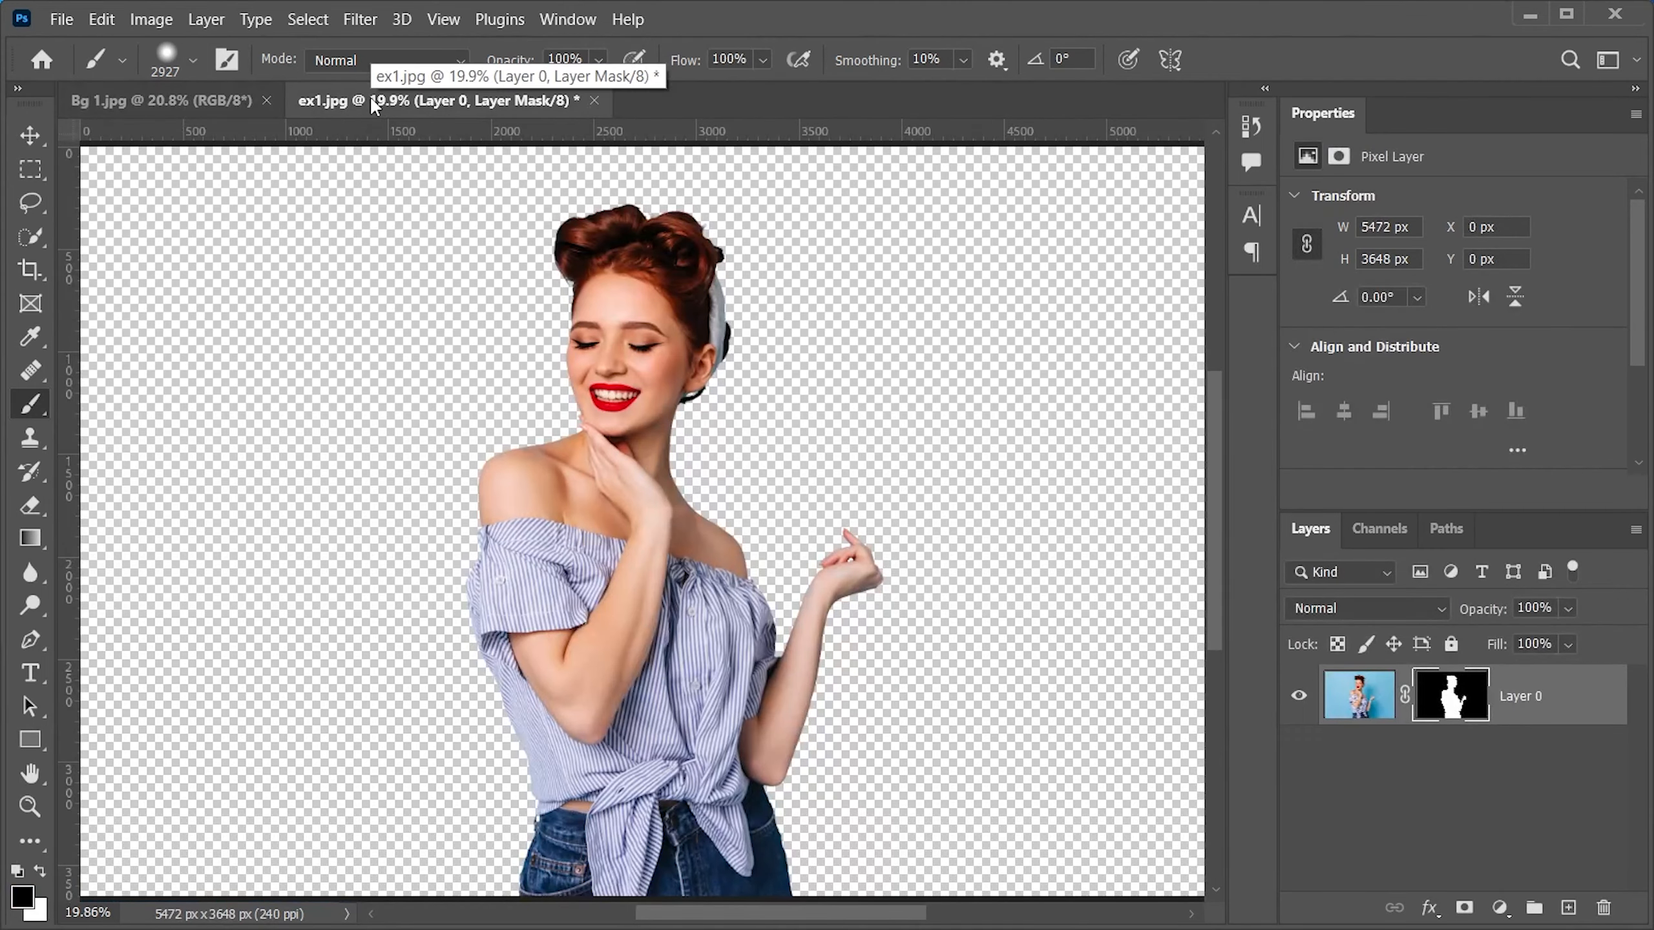
pyautogui.hotkey('ctrl', 'v')
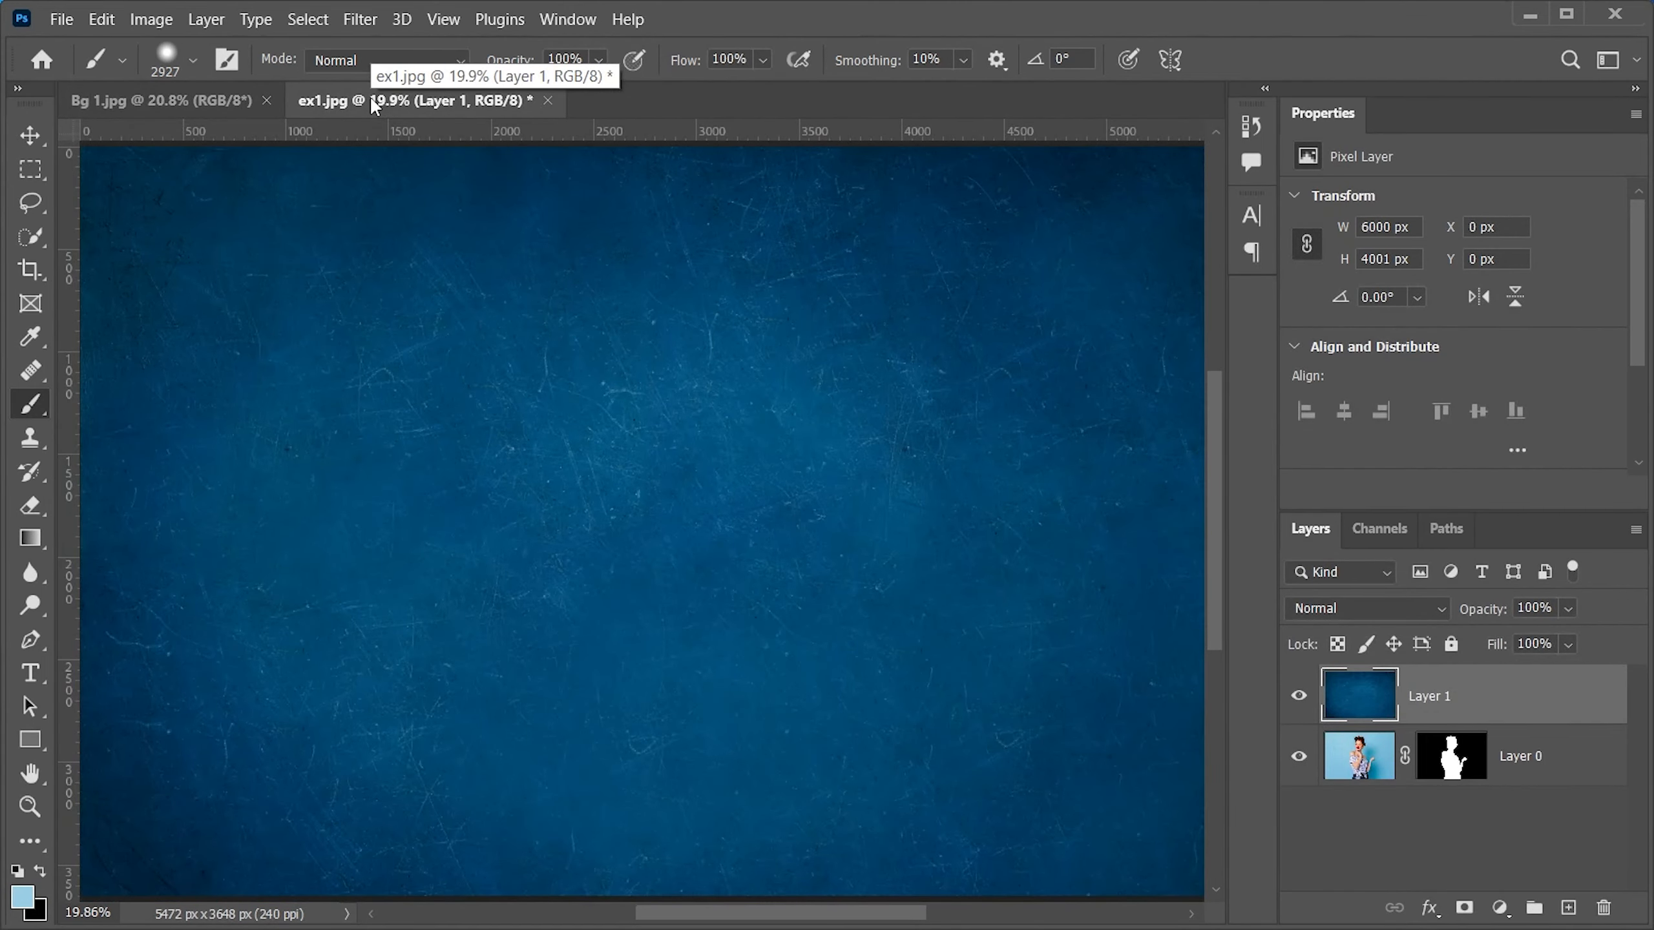
# - Scale the pasted blue texture layer proportionally to 91.74% so it just covers the canvas
pyautogui.scroll(-4, 646, 260)
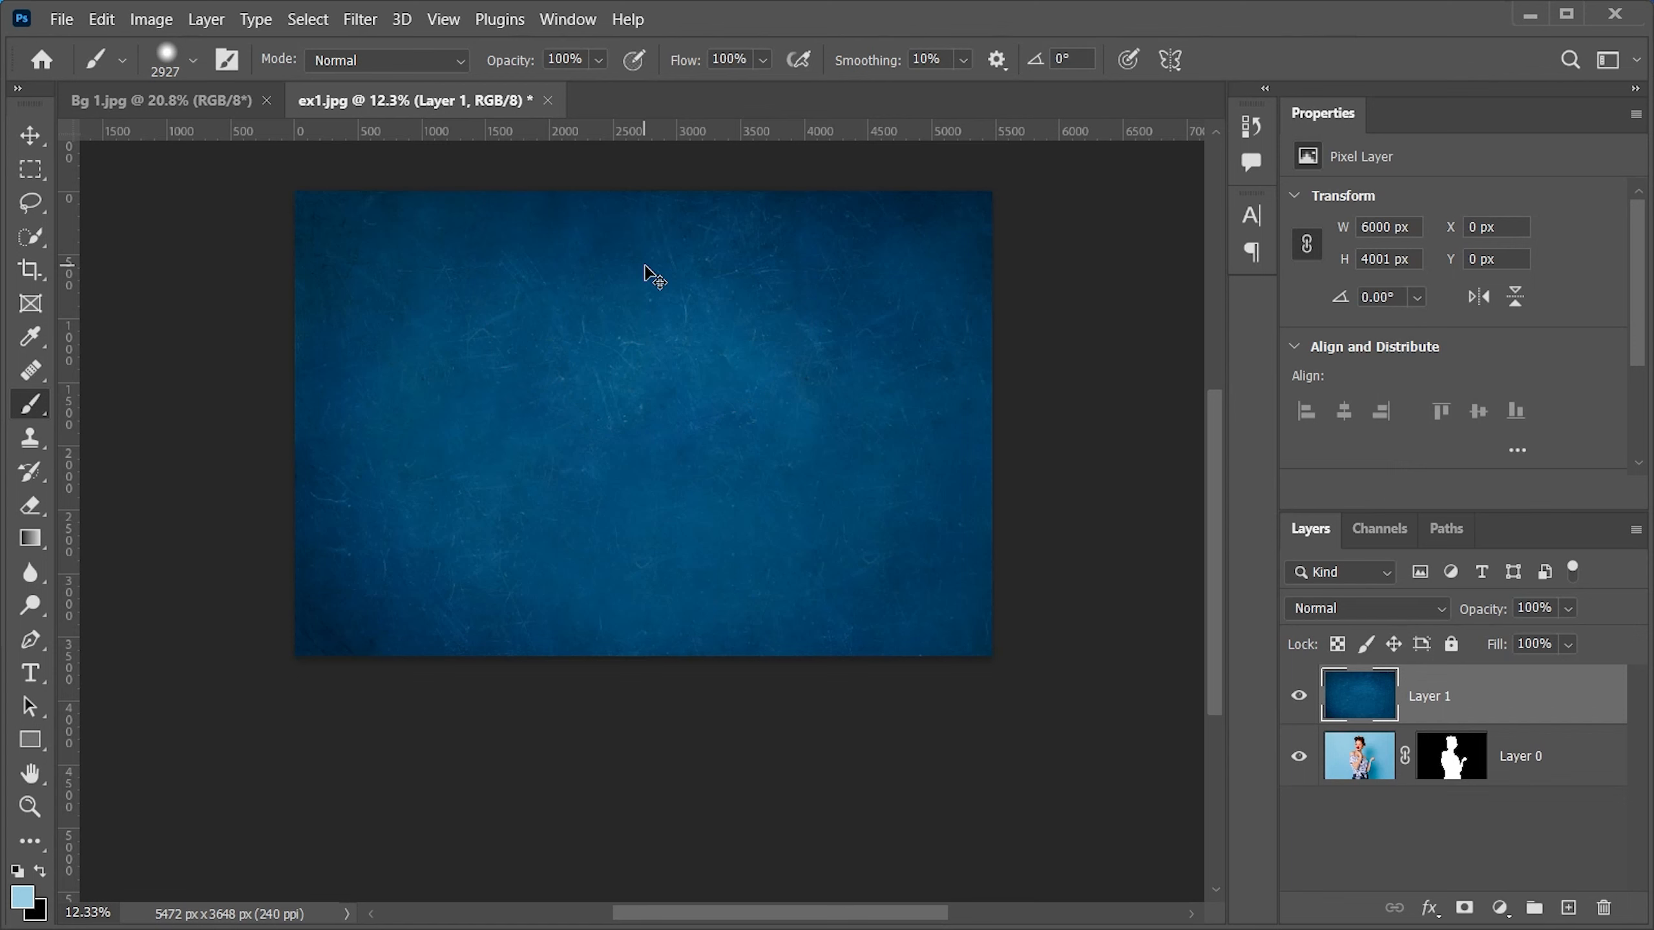
pyautogui.hotkey('ctrl', 't')
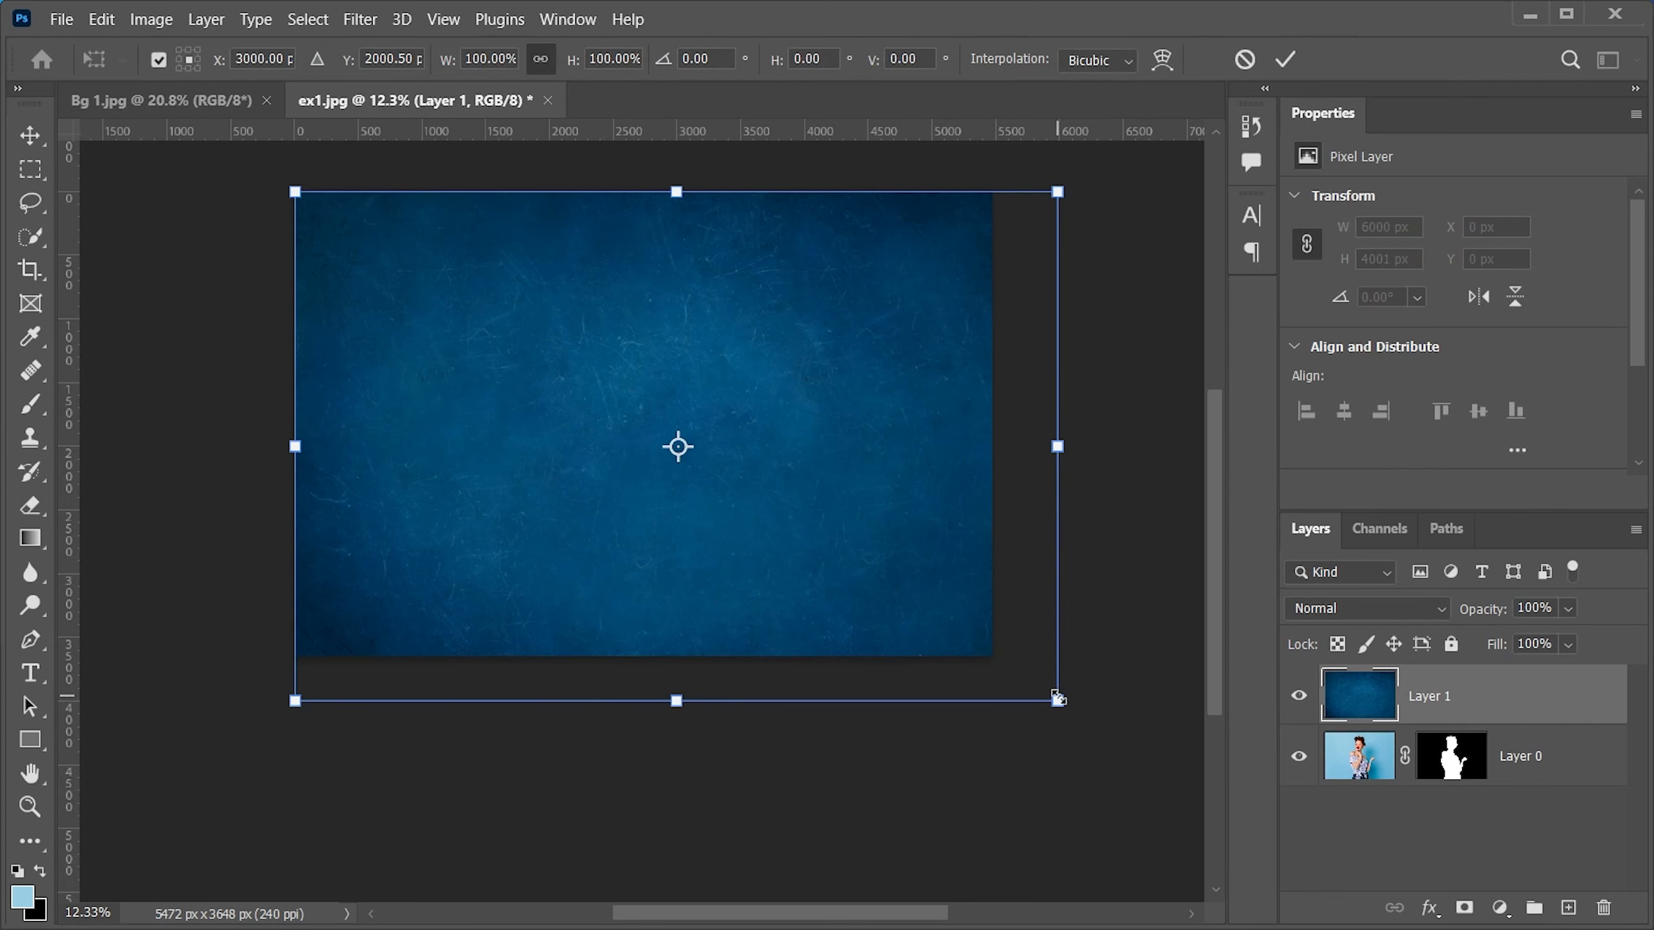
pyautogui.moveTo(1057, 700); pyautogui.dragTo(995, 659)
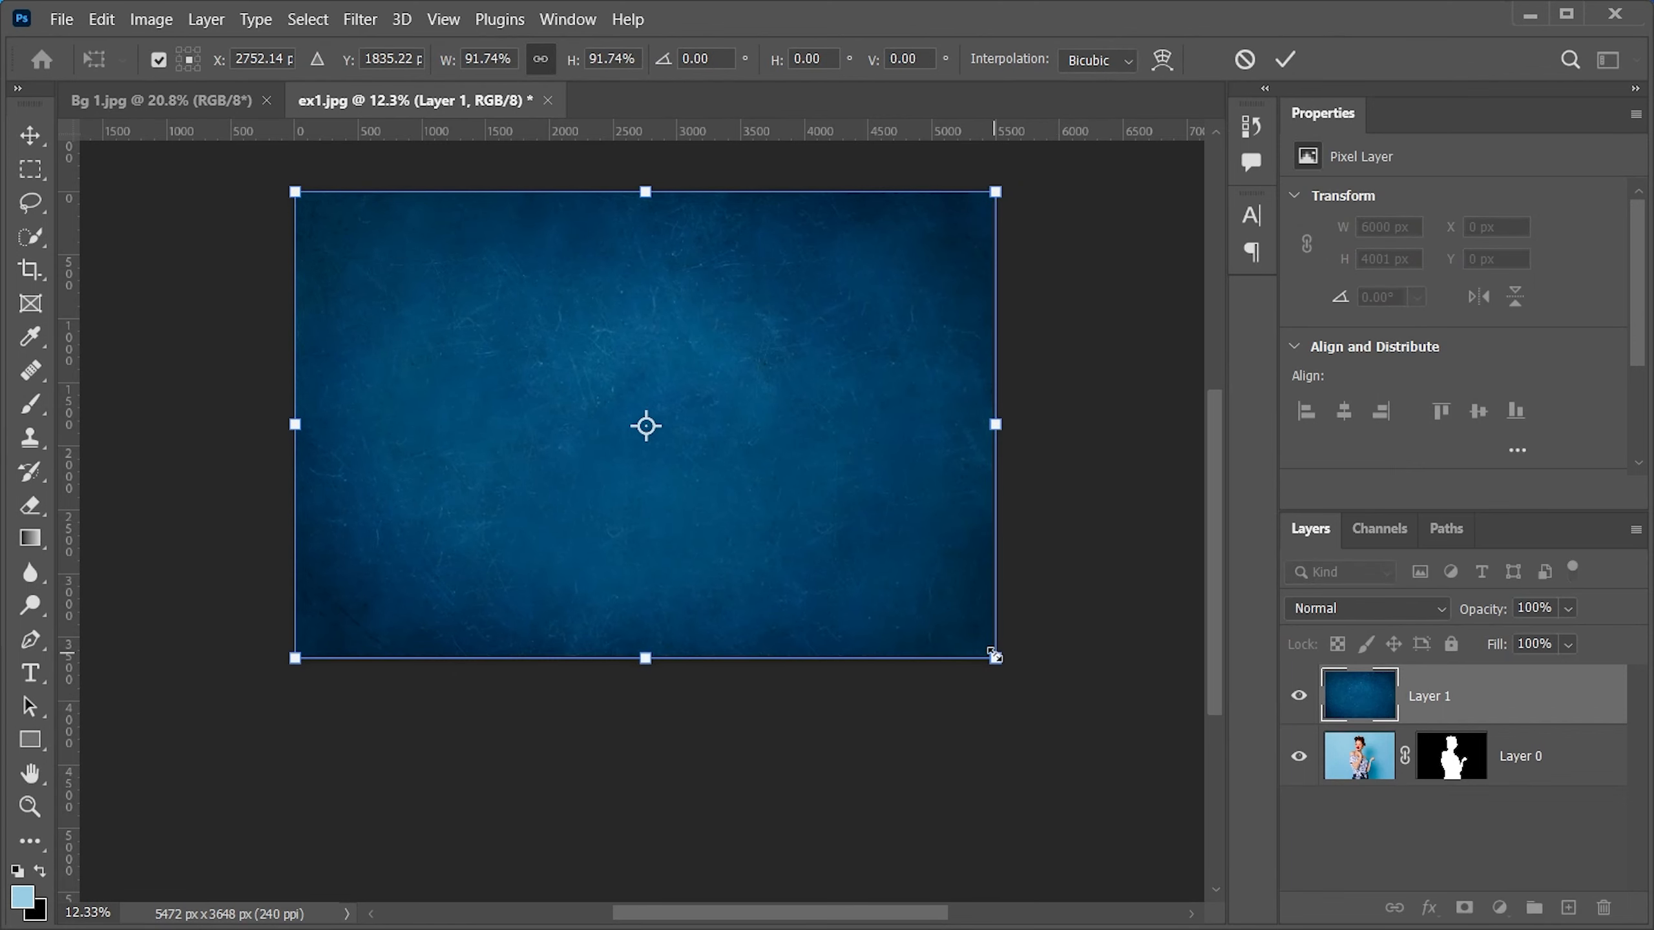
pyautogui.click(1286, 60)
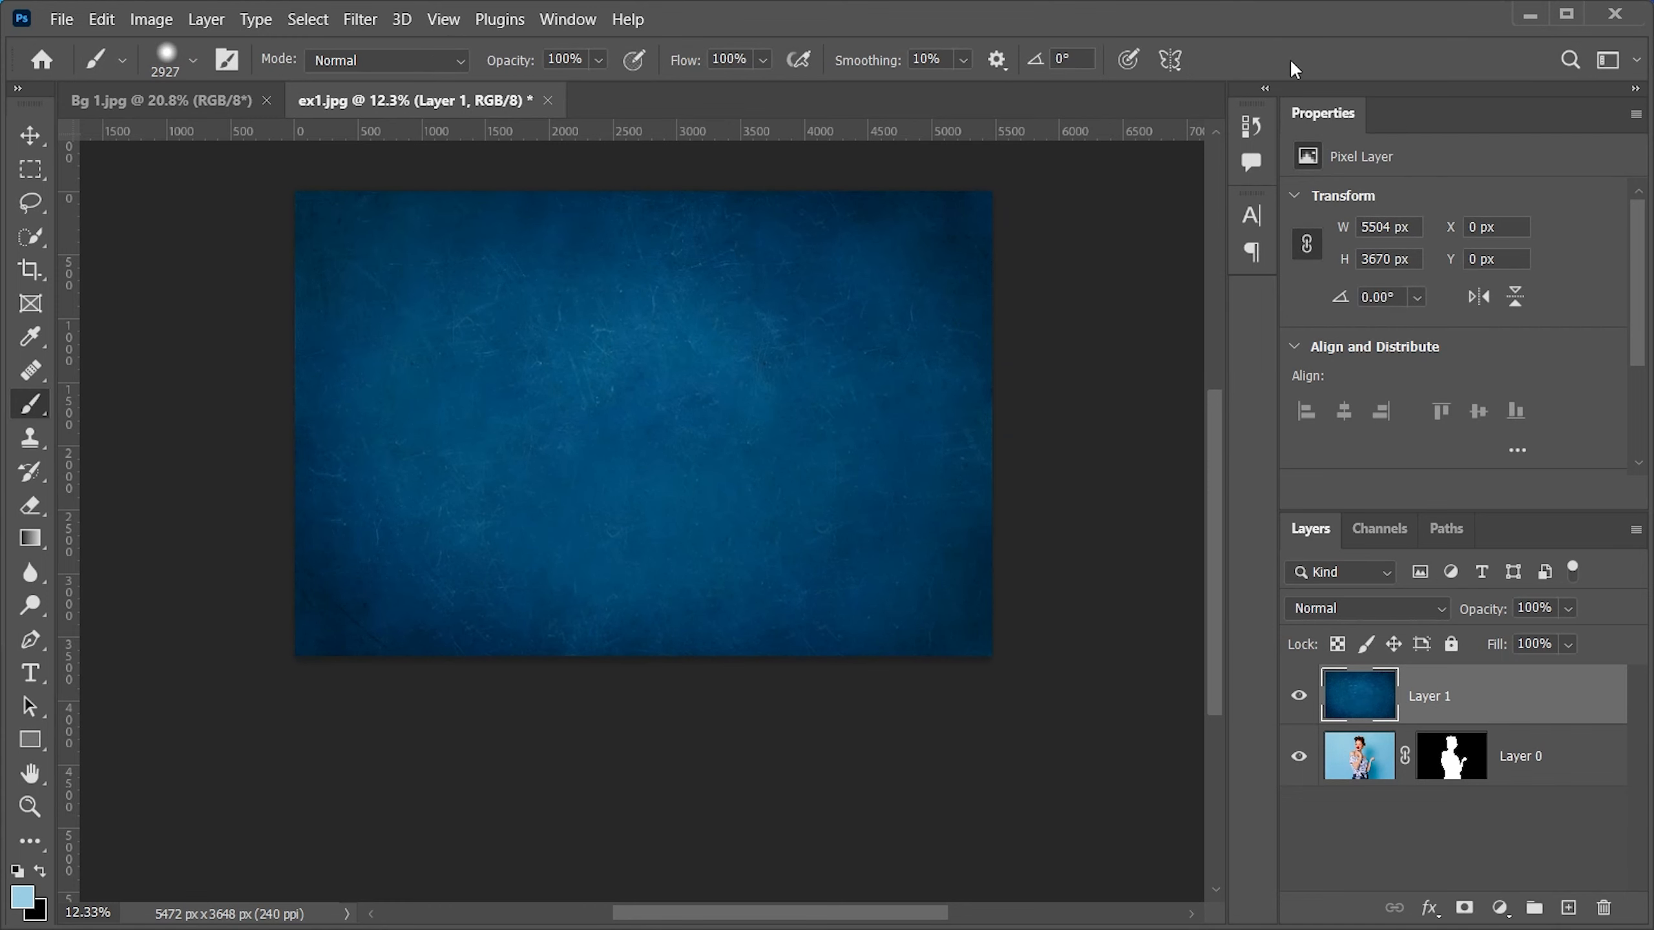
pyautogui.hotkey('ctrl', '0')
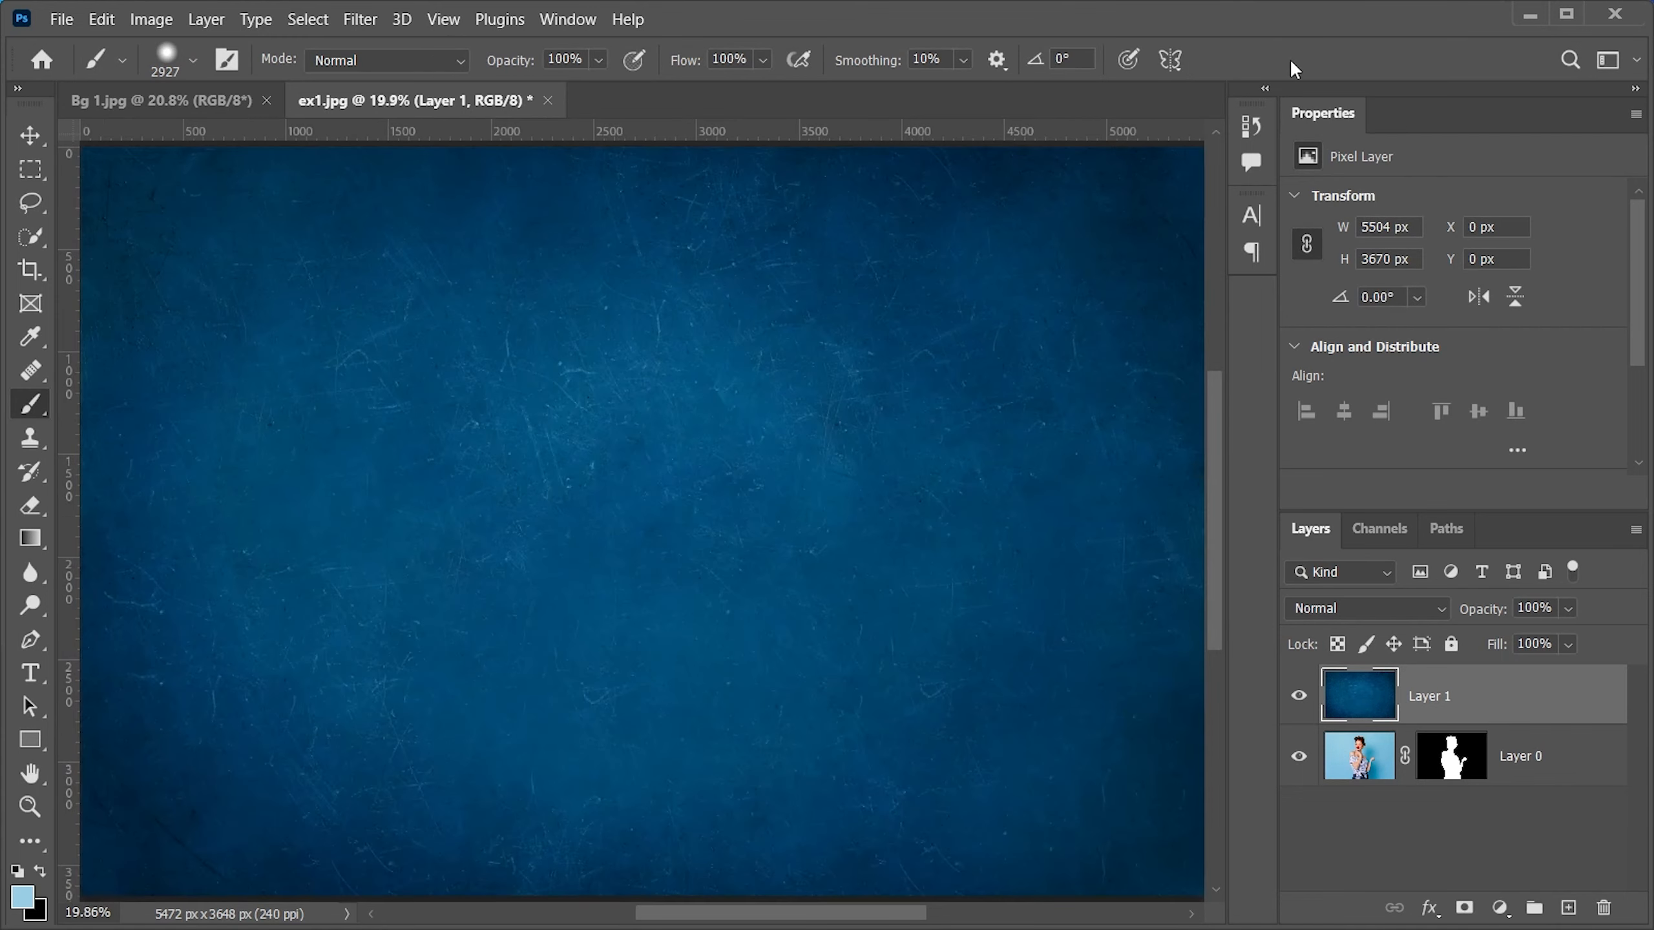
# - Move the blue texture Layer 1 below Layer 0 so it sits behind the woman
pyautogui.press('v')
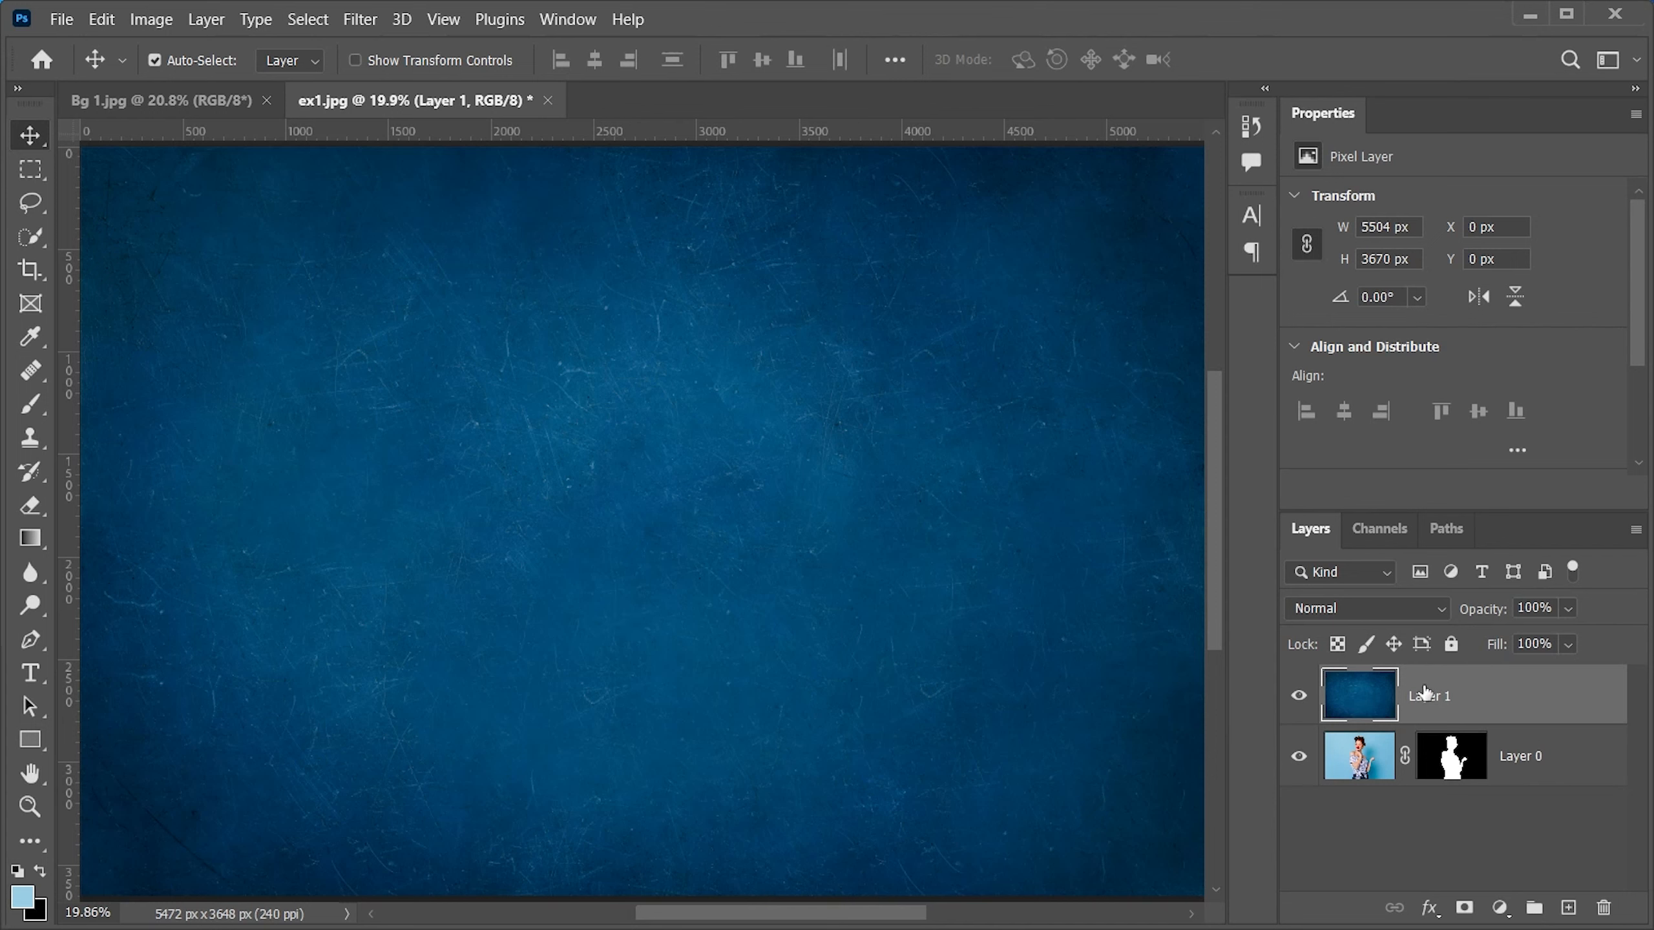
pyautogui.moveTo(1444, 689); pyautogui.dragTo(1435, 783)
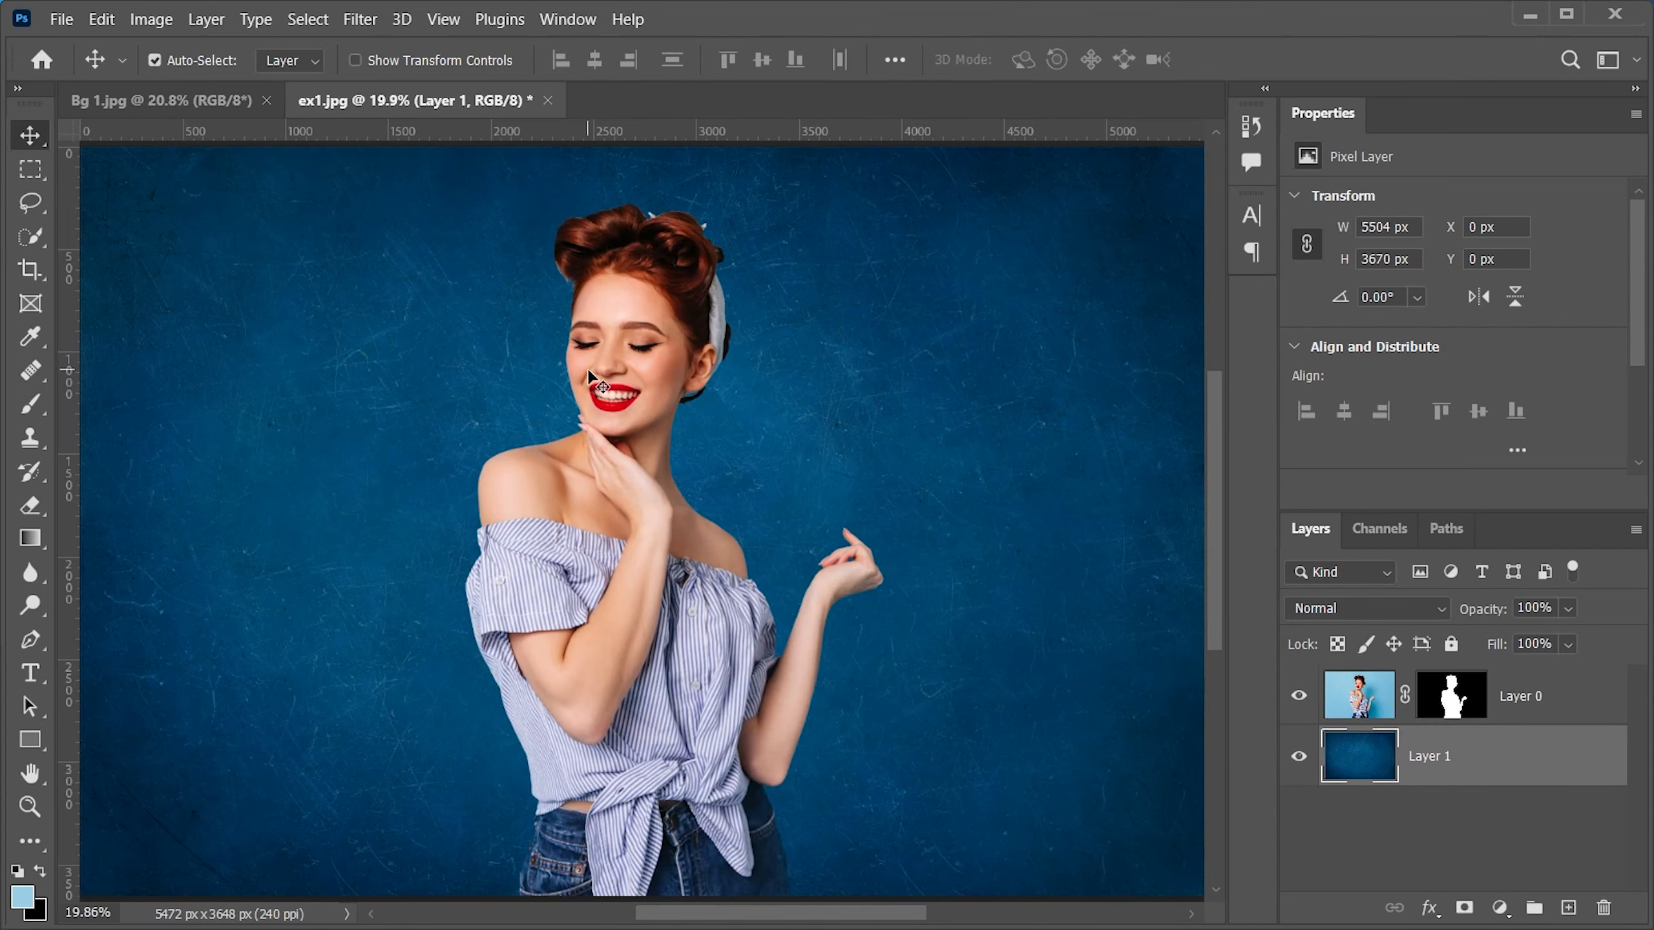
pyautogui.scroll(-3, 588, 369)
pyautogui.scroll(2, 590, 369)
pyautogui.scroll(-1, 589, 369)
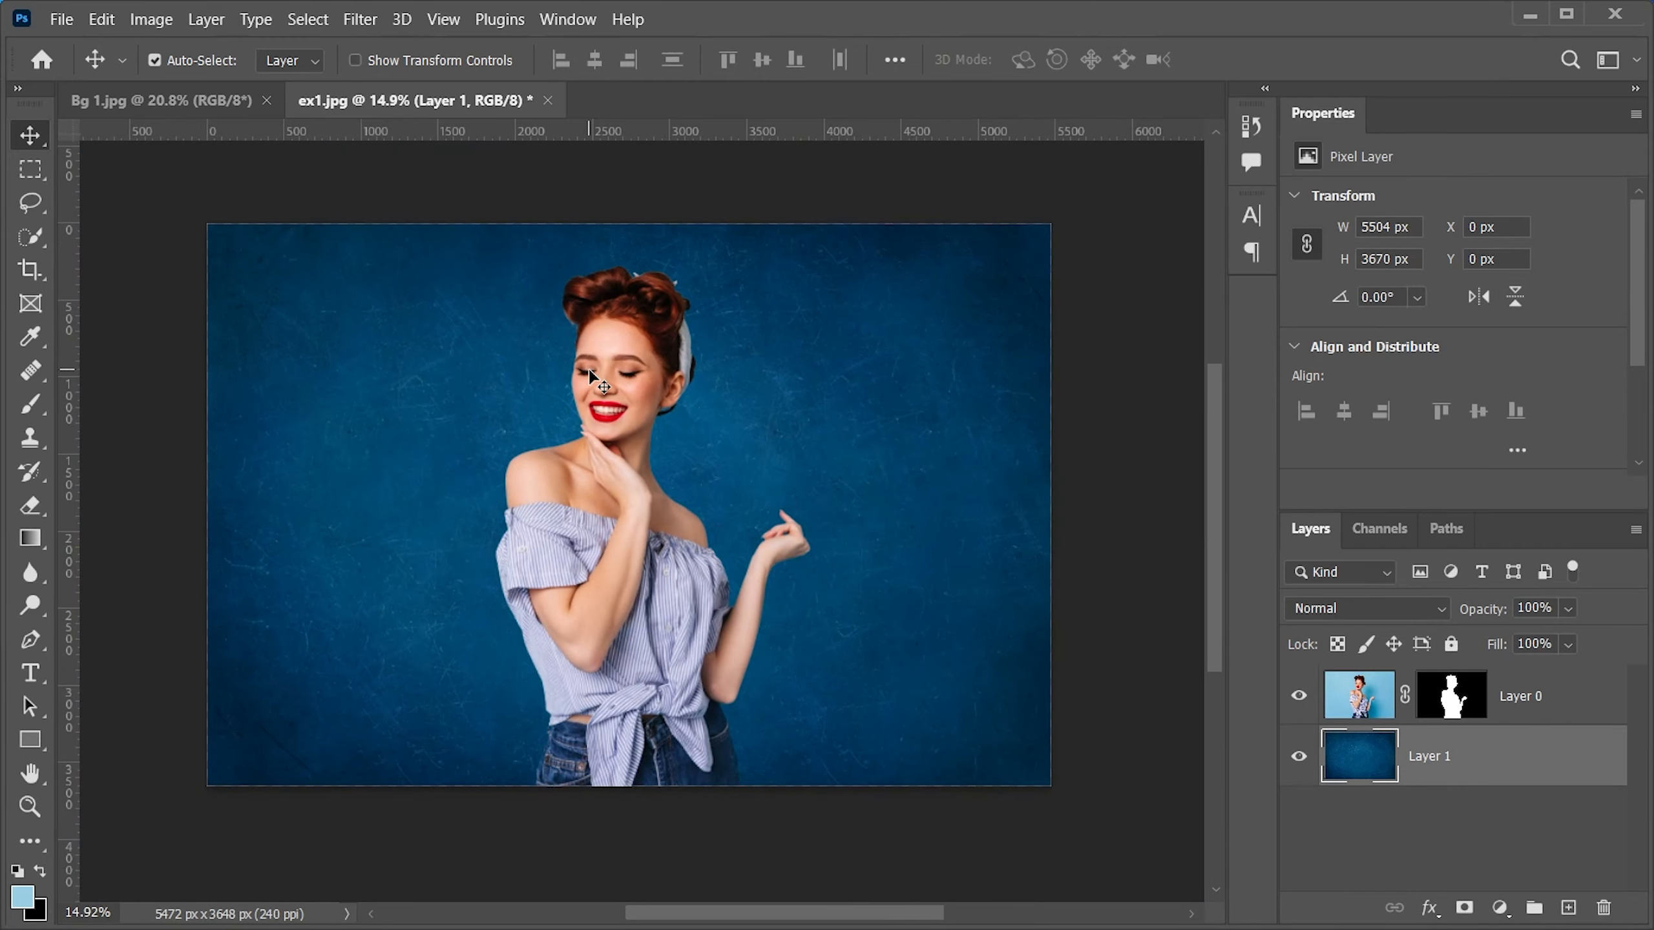
# - Open the layer style settings of the woman's Layer 0 and enable a Drop Shadow effect
pyautogui.scroll(1, 576, 369)
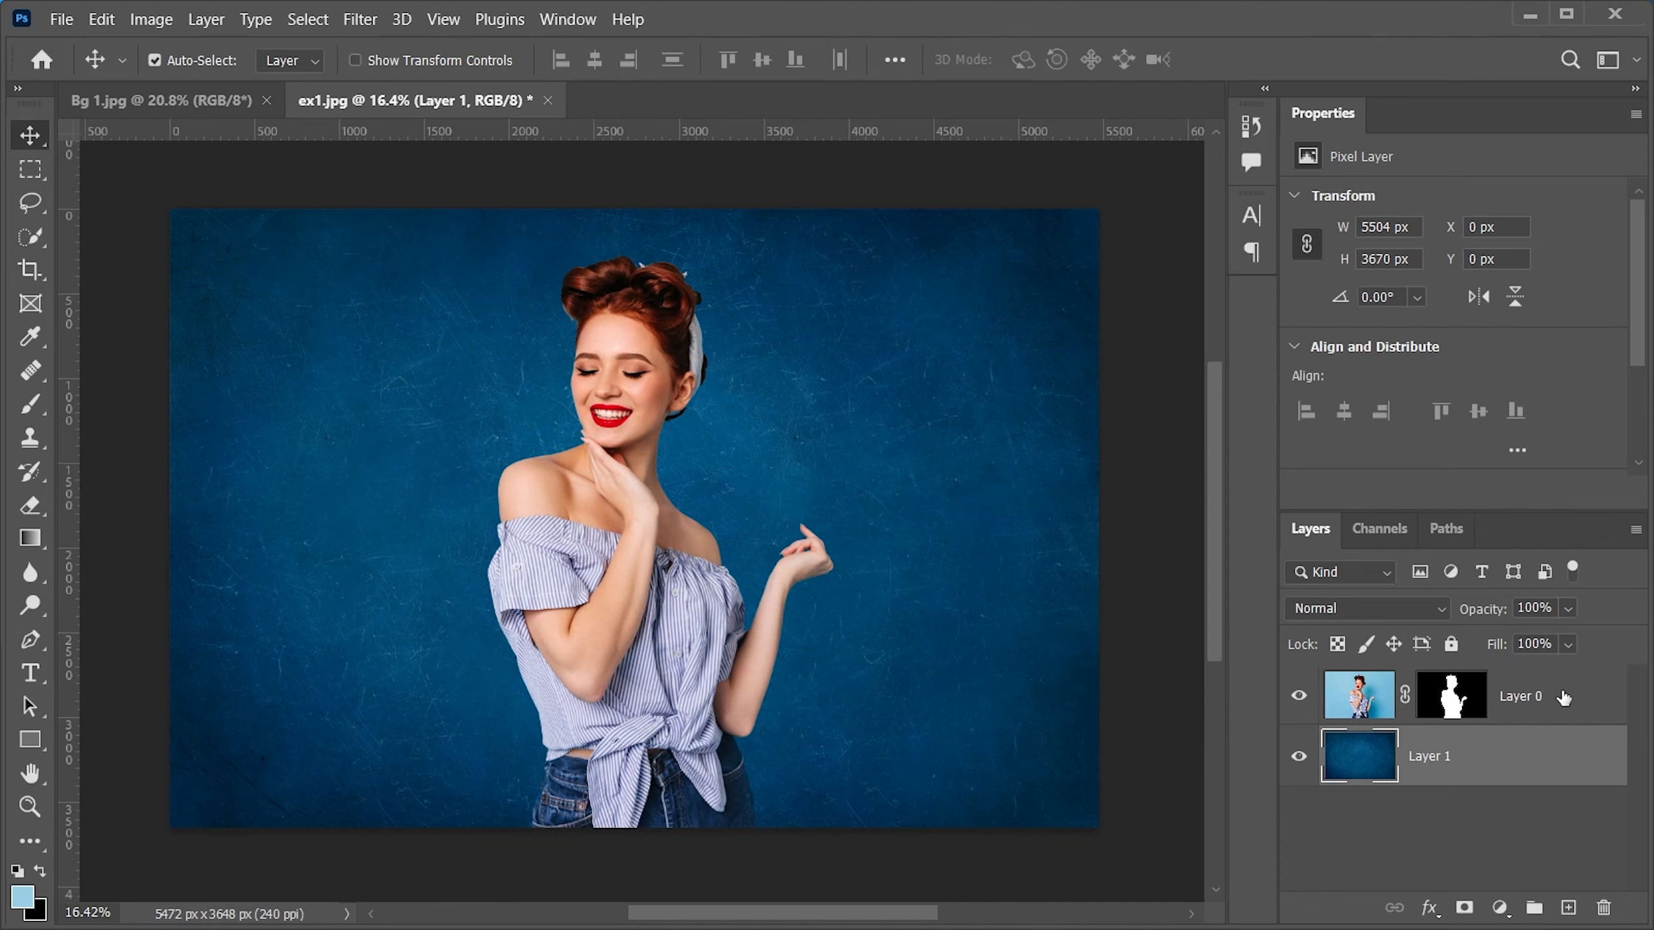
pyautogui.click(1590, 706)
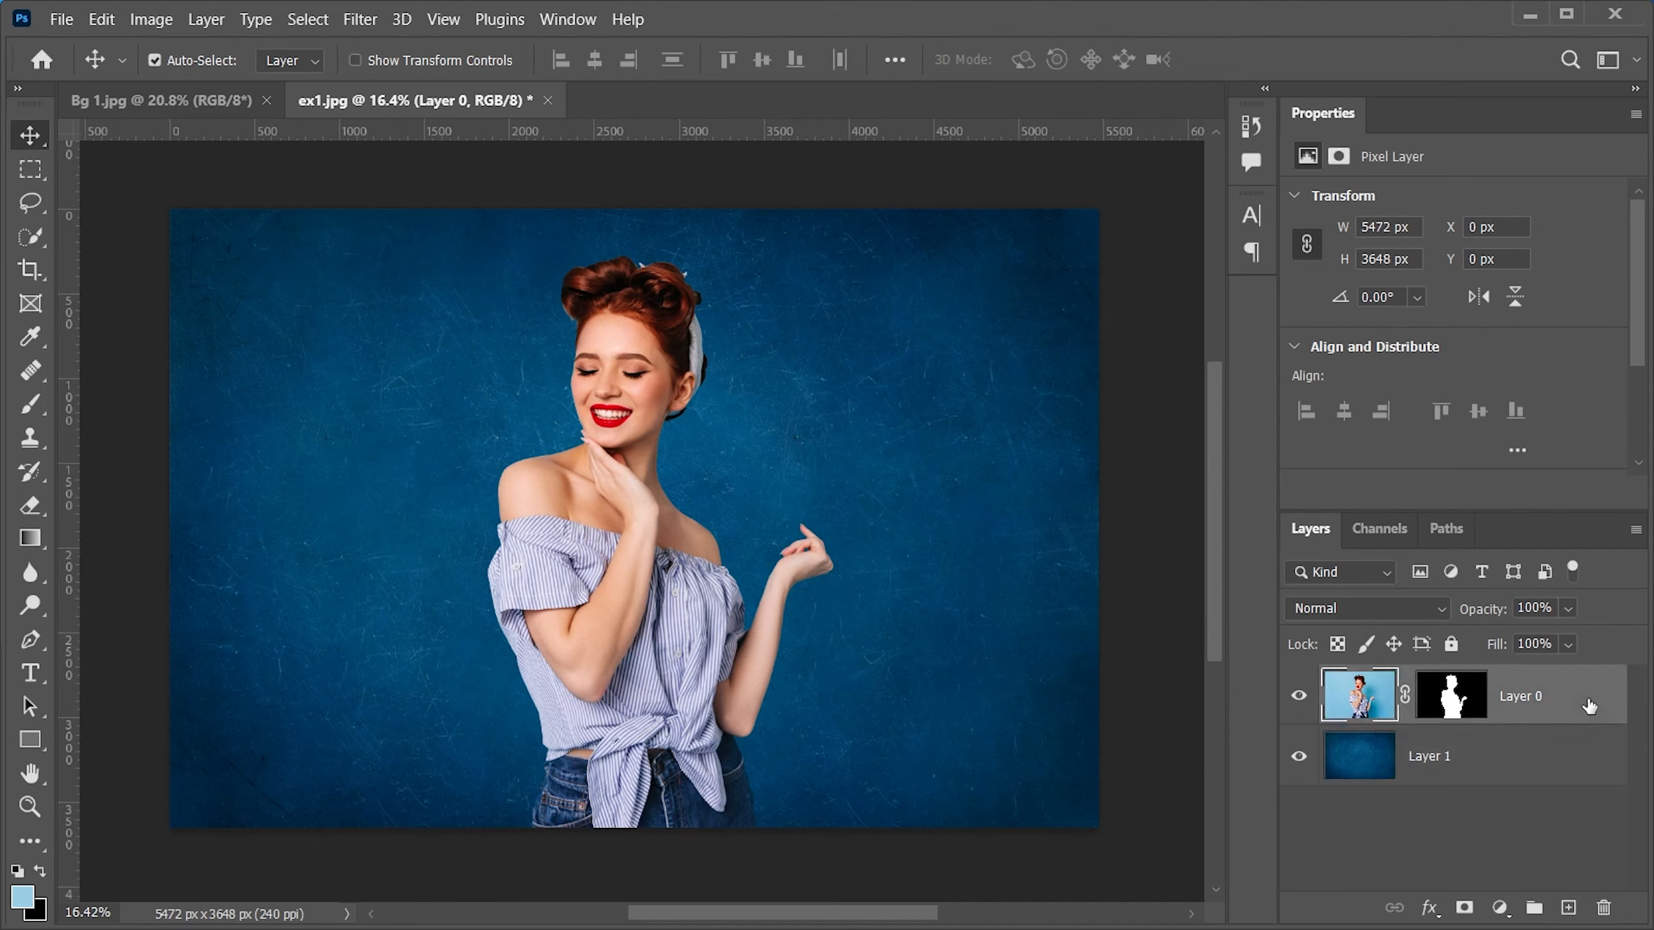
pyautogui.doubleClick(1589, 706)
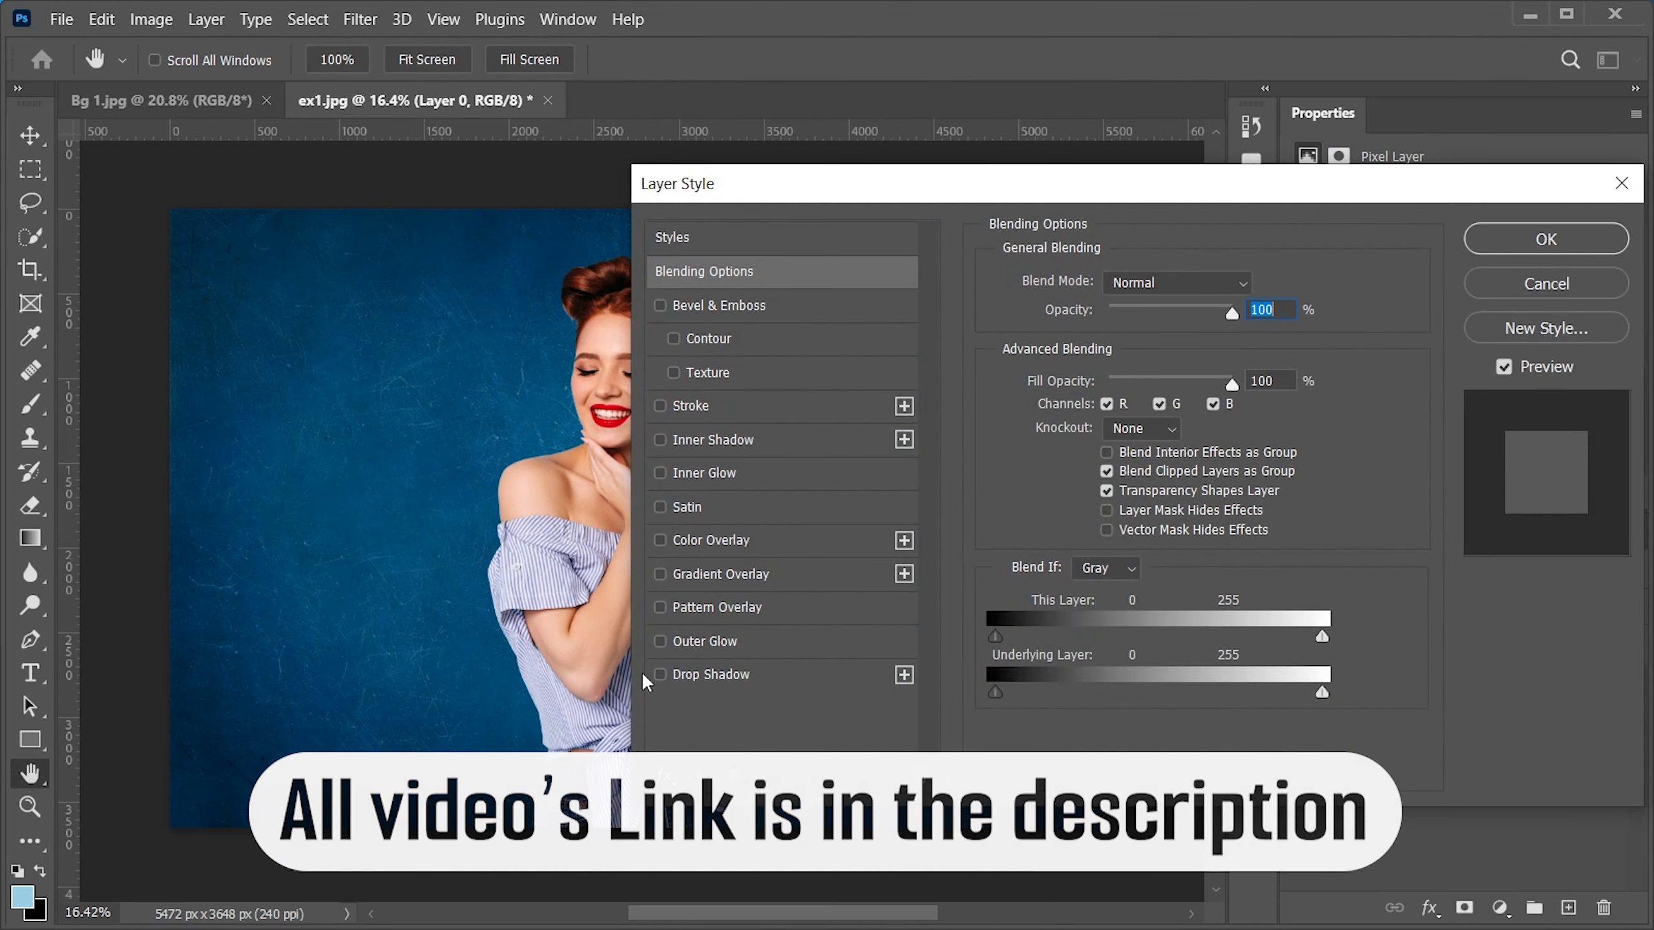
pyautogui.click(660, 675)
pyautogui.click(794, 675)
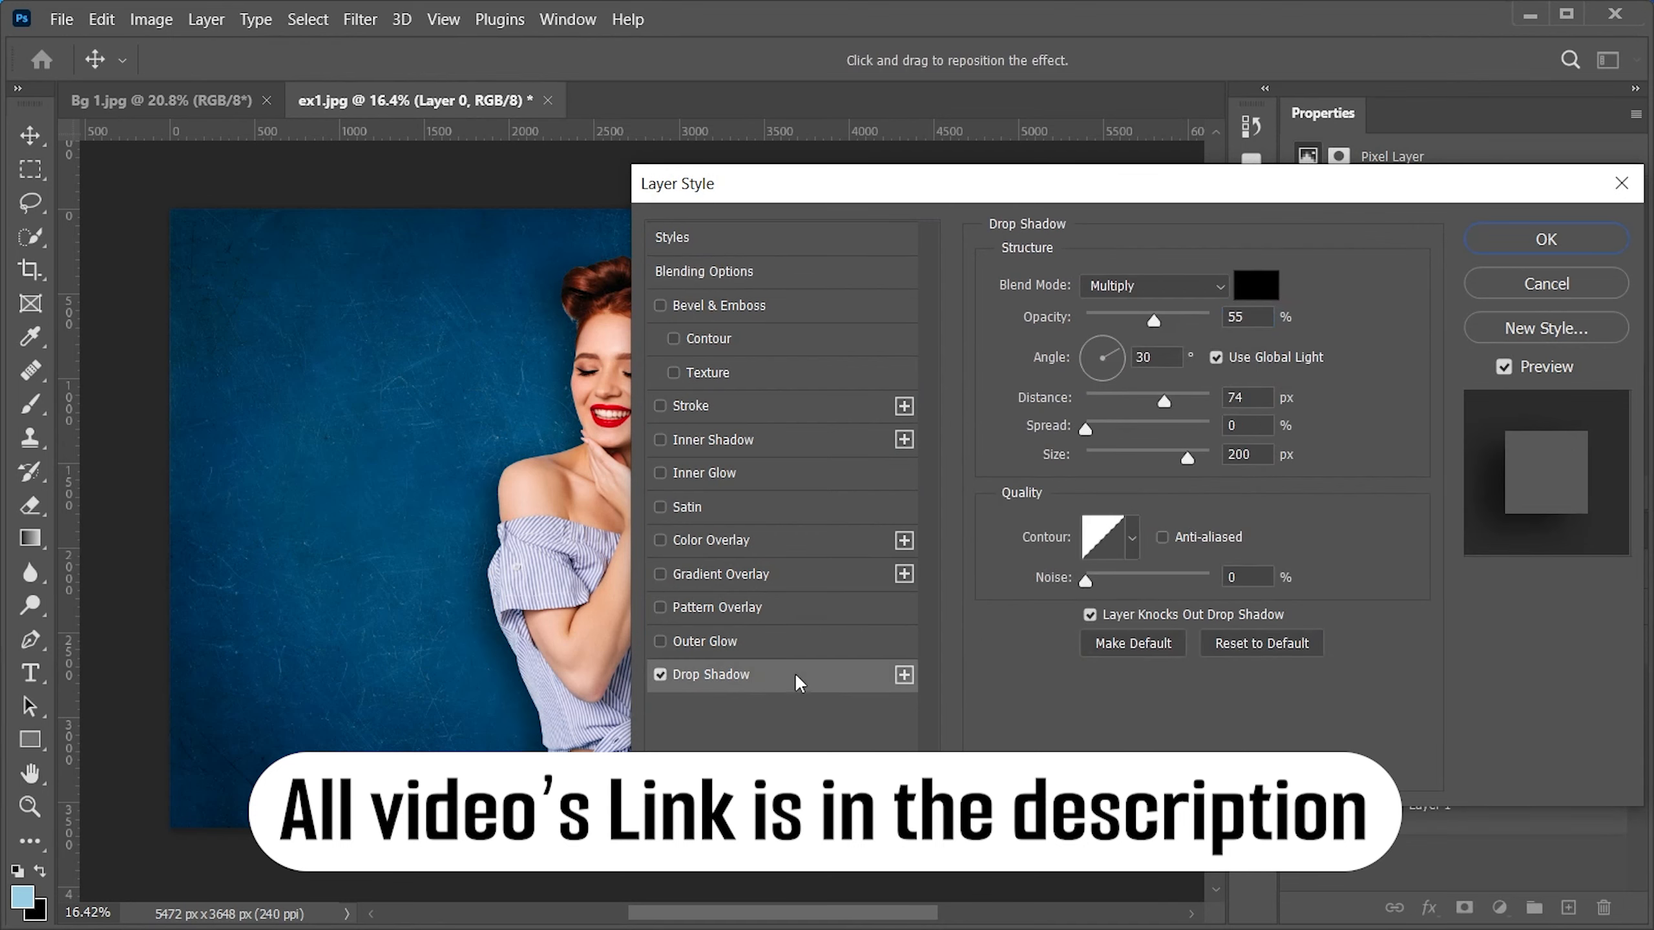
# - Reposition the woman's drop shadow to a 166° angle and 81 px distance, and apply the layer style
pyautogui.moveTo(876, 190); pyautogui.dragTo(1179, 186)
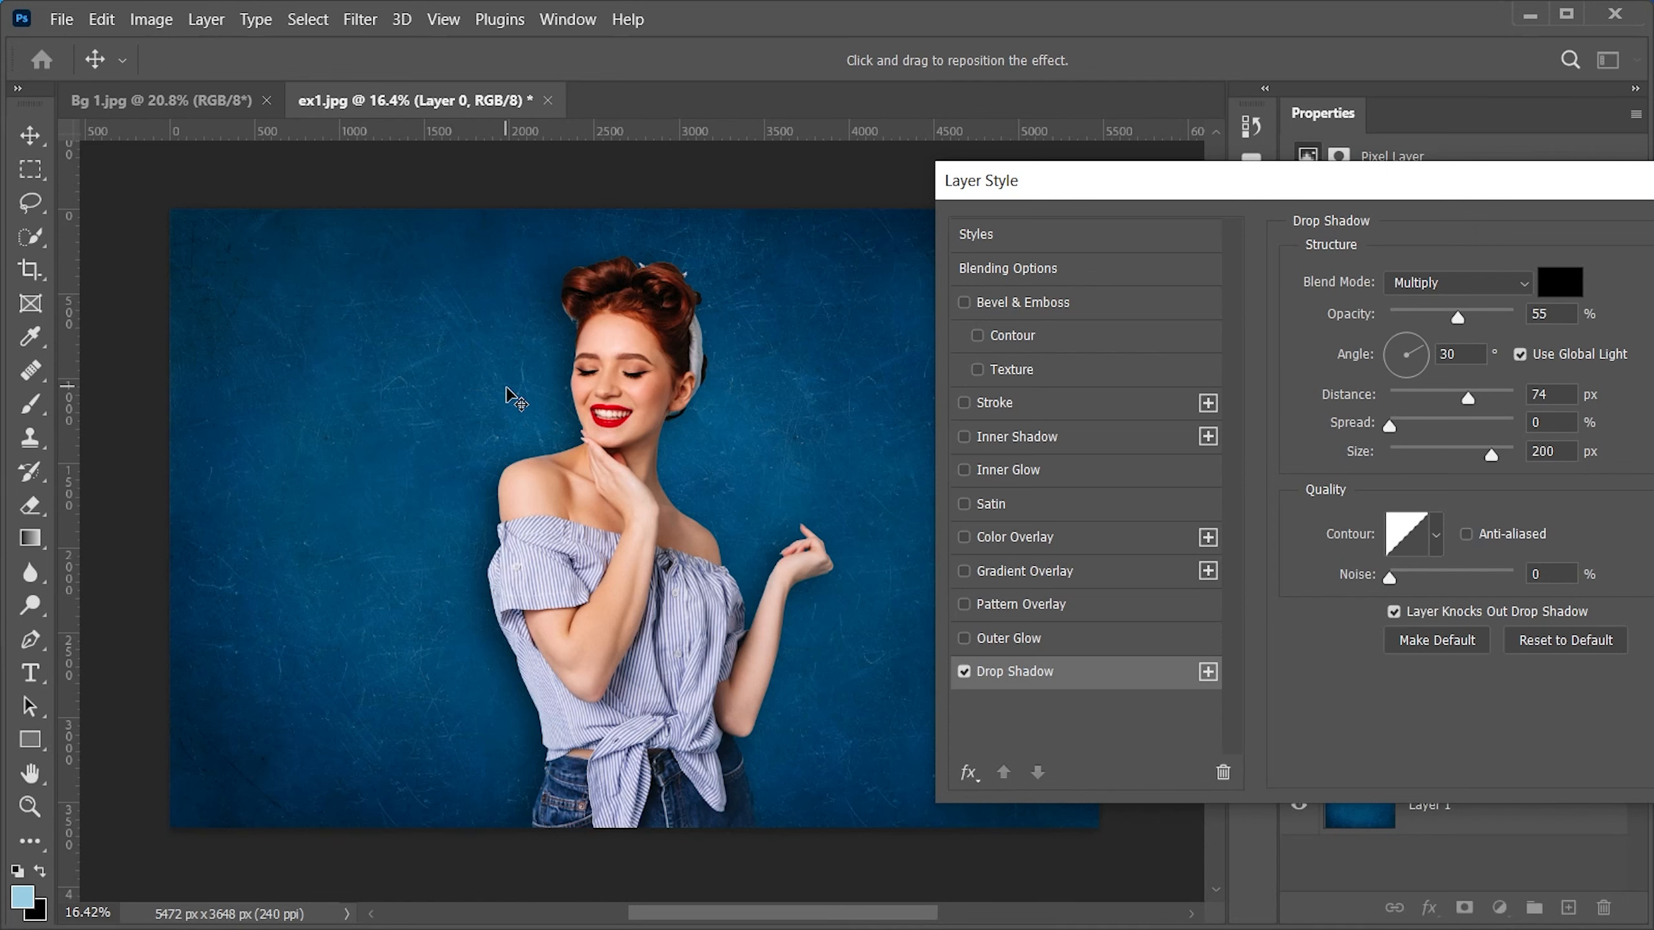
pyautogui.scroll(3, 651, 313)
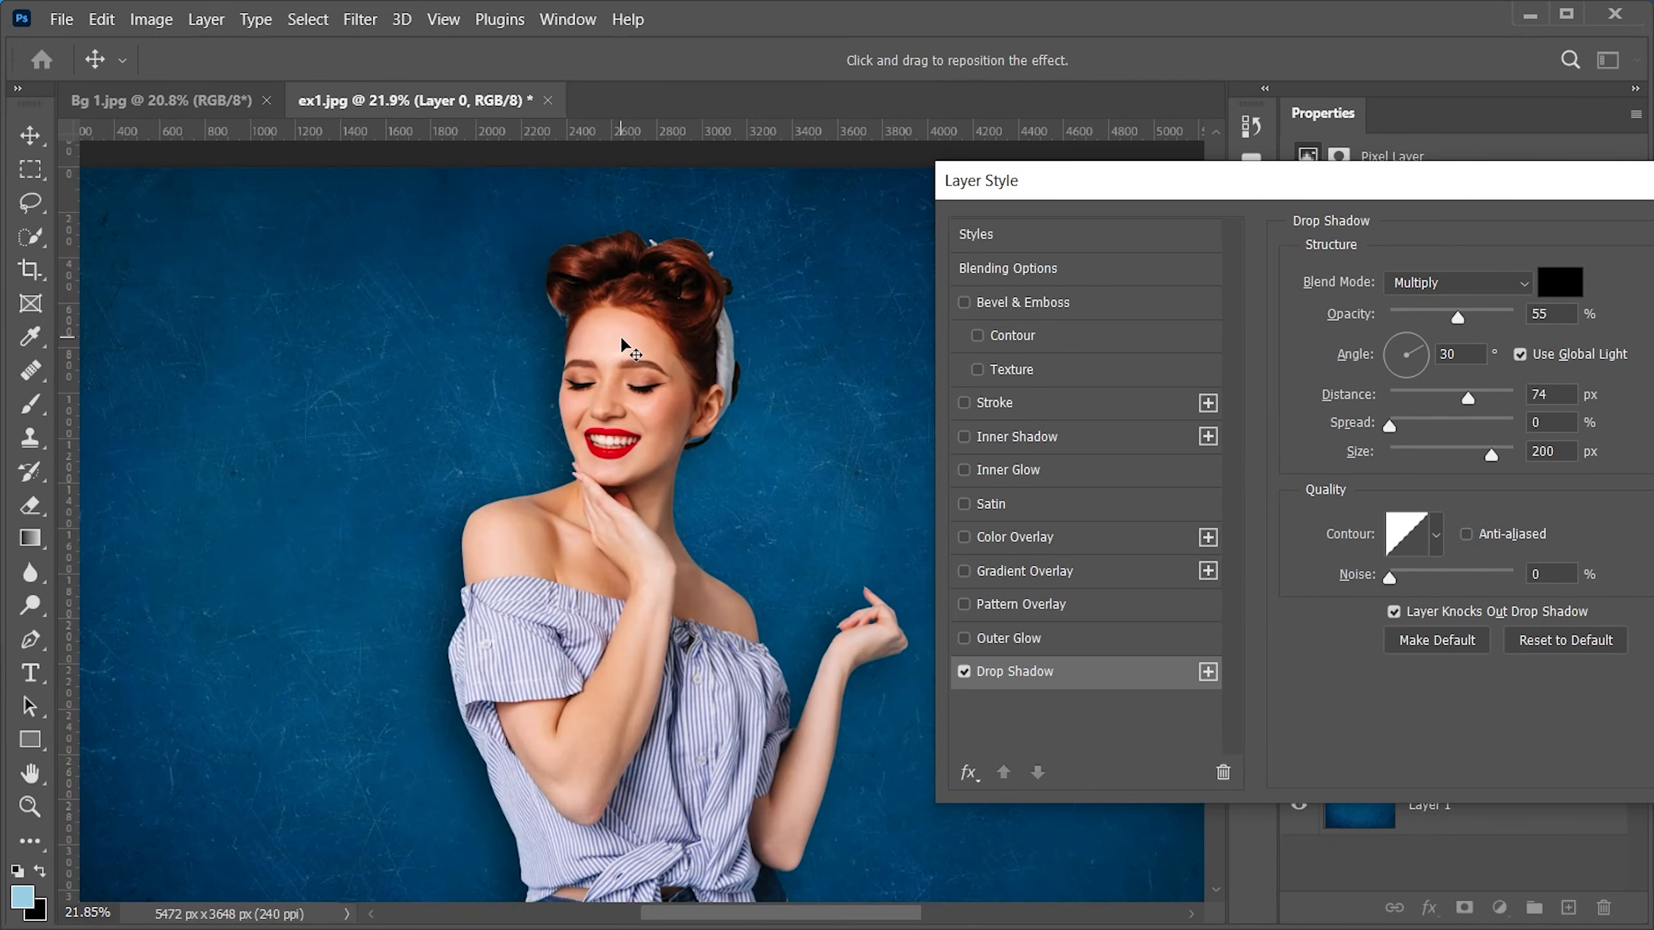
pyautogui.scroll(-4, 624, 345)
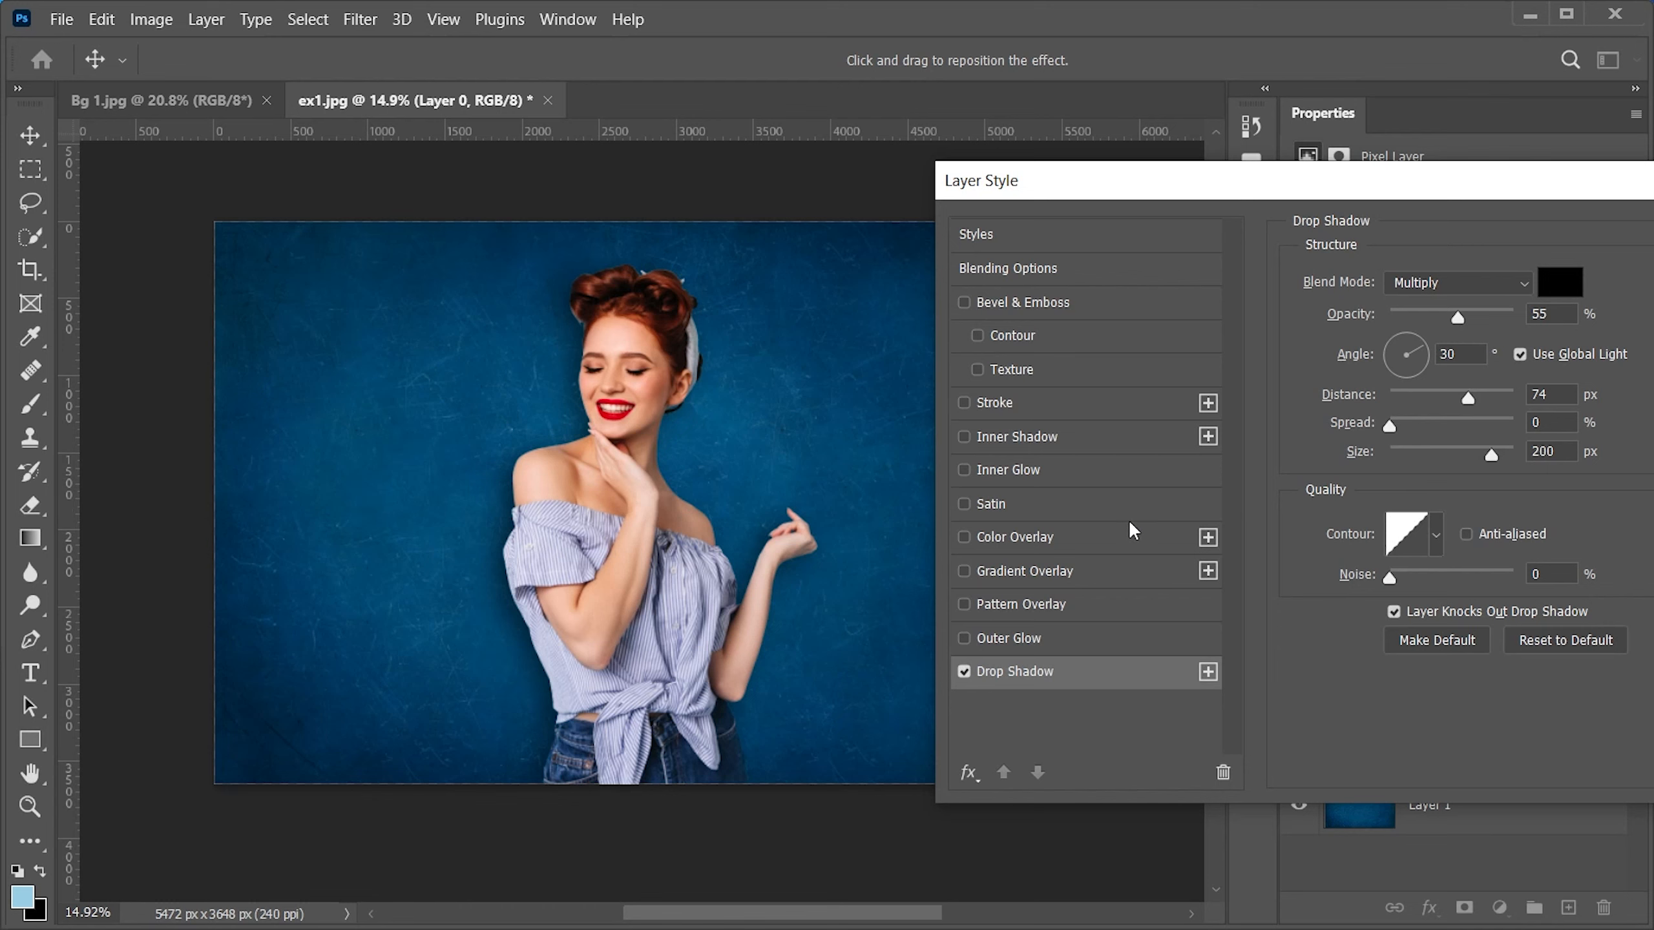
pyautogui.moveTo(474, 565); pyautogui.dragTo(473, 565)
pyautogui.moveTo(464, 566); pyautogui.dragTo(481, 564)
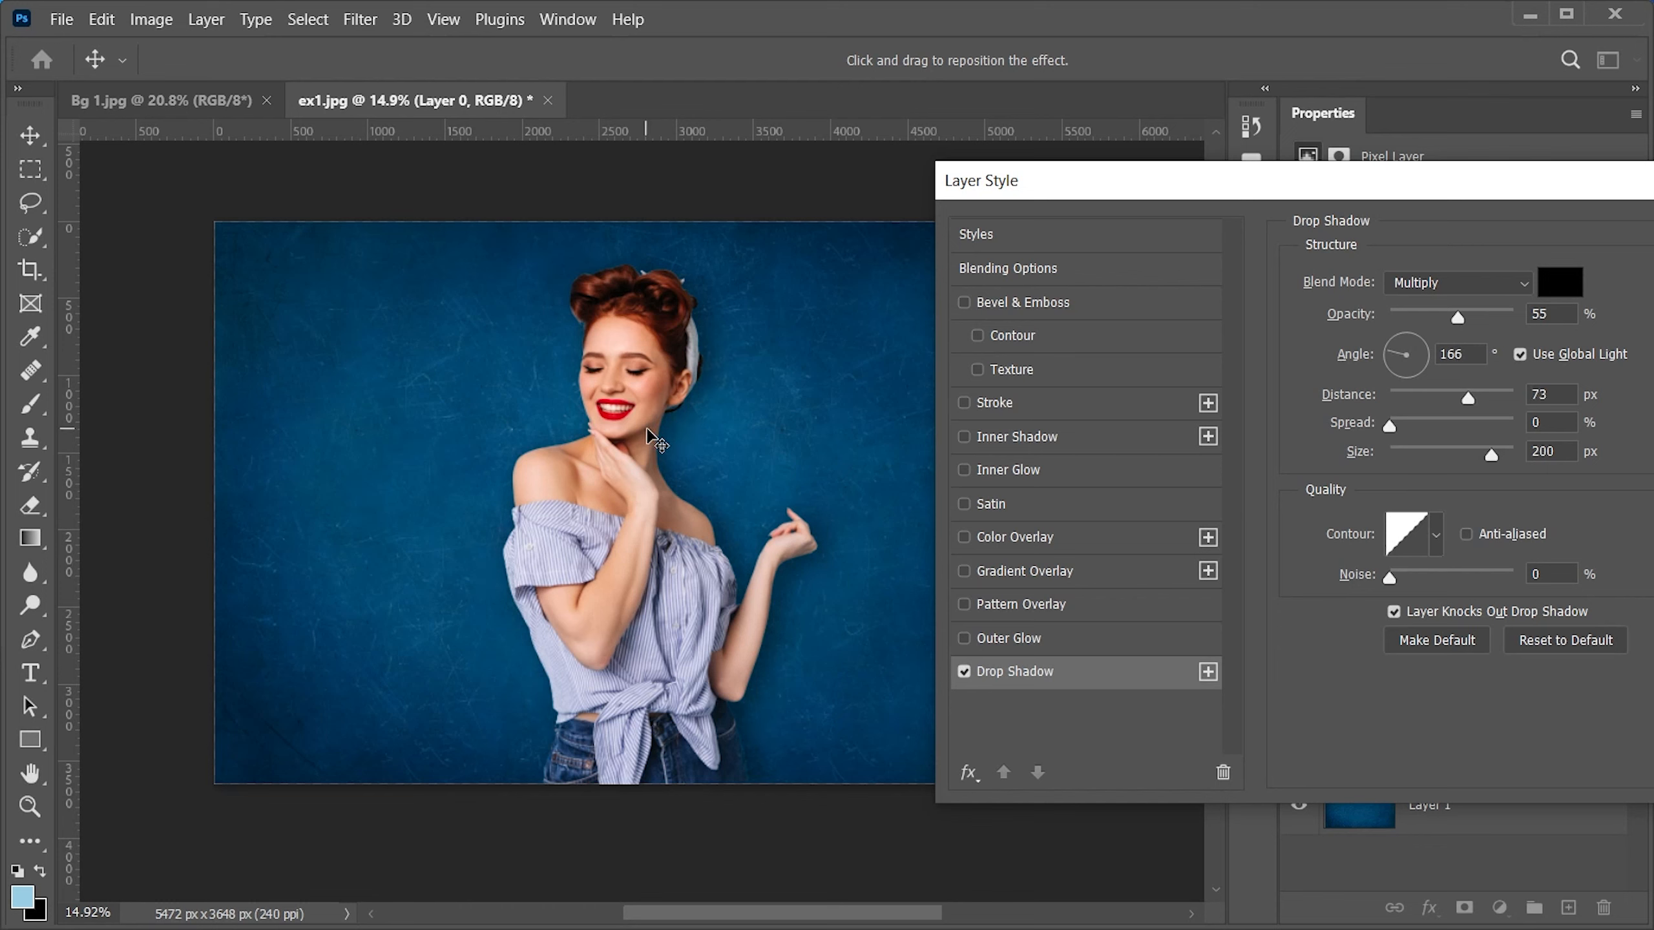
pyautogui.moveTo(1477, 400)
pyautogui.mouseDown()
pyautogui.moveTo(1403, 400)
pyautogui.moveTo(1479, 402)
pyautogui.mouseUp()
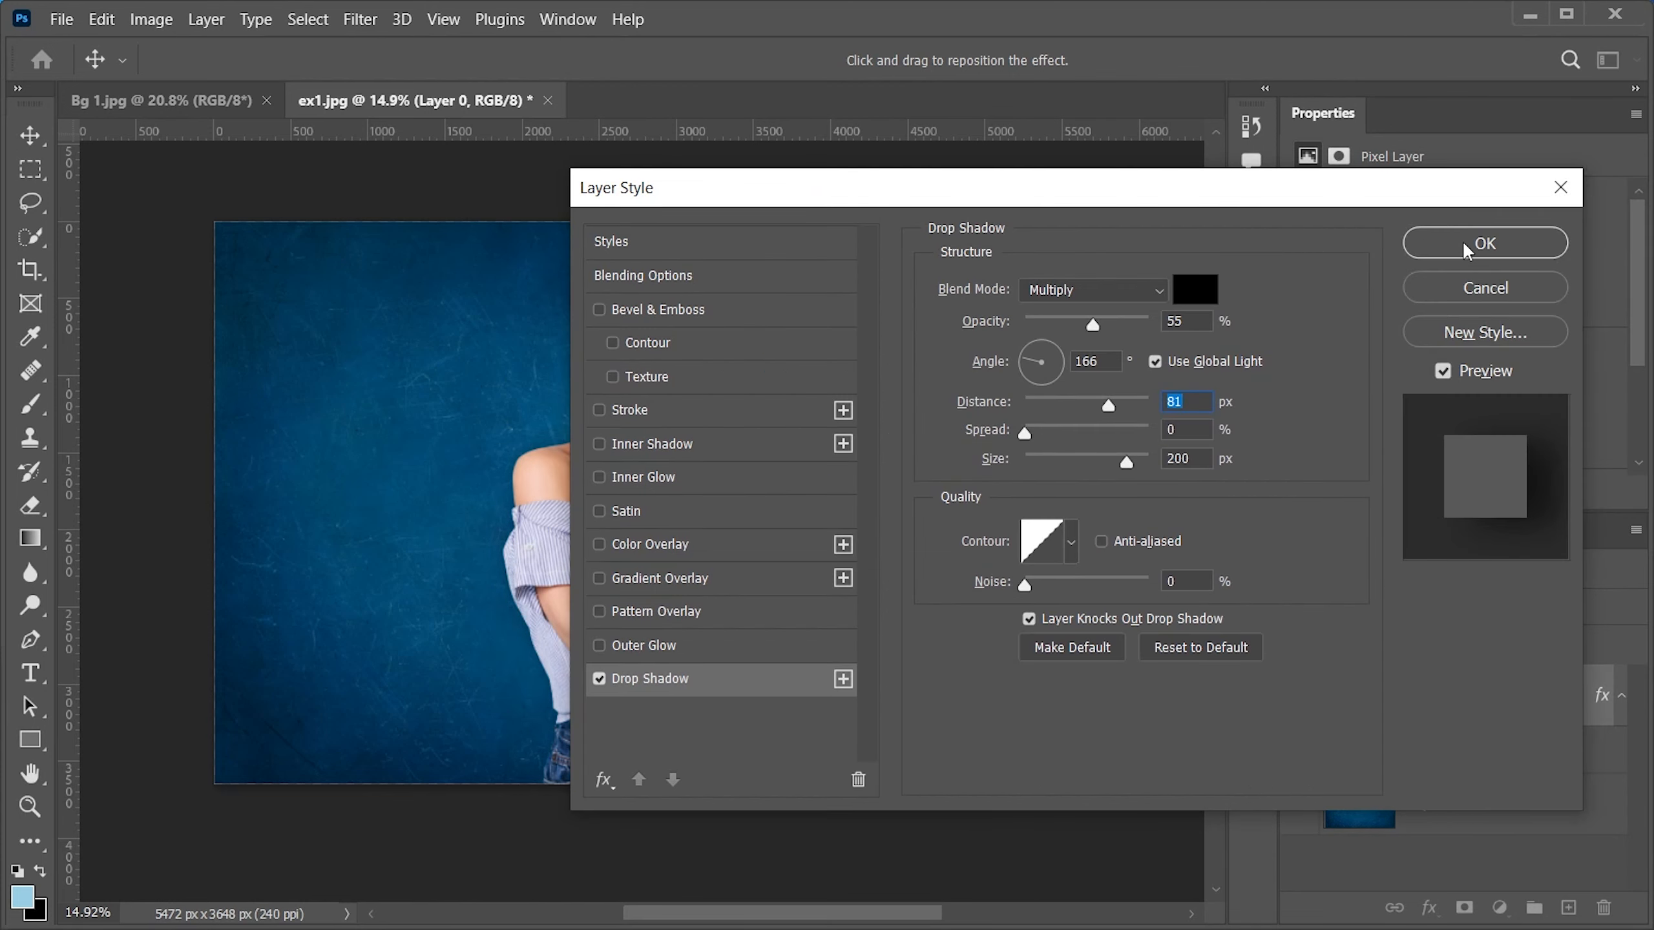
pyautogui.click(1463, 240)
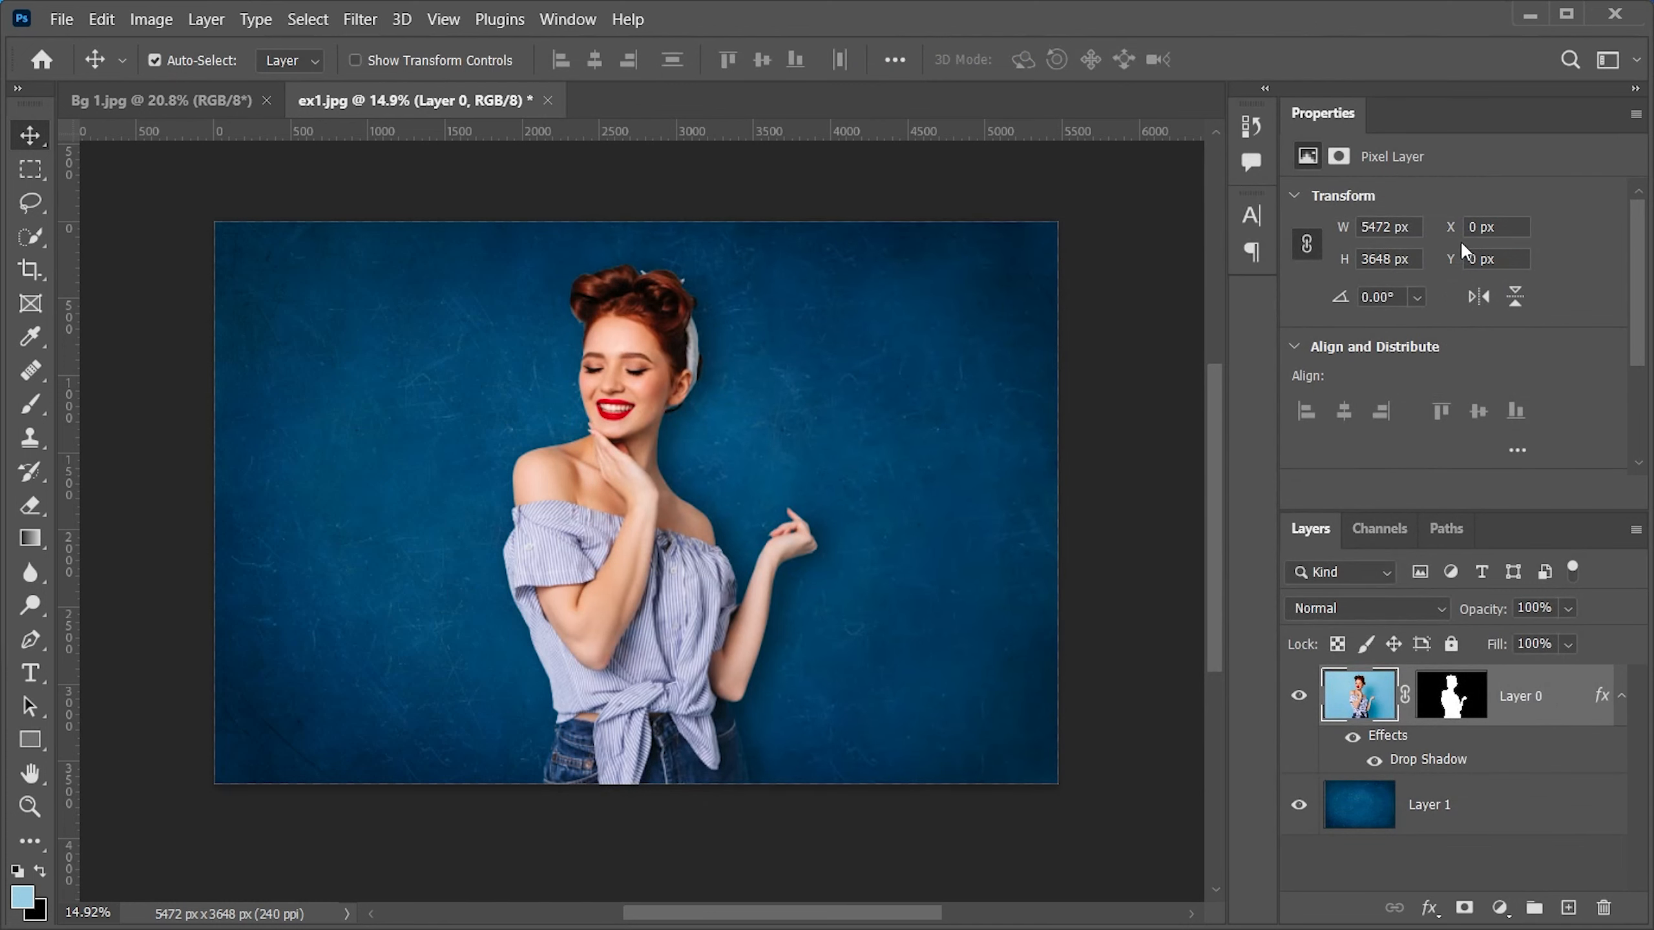
pyautogui.scroll(2, 688, 352)
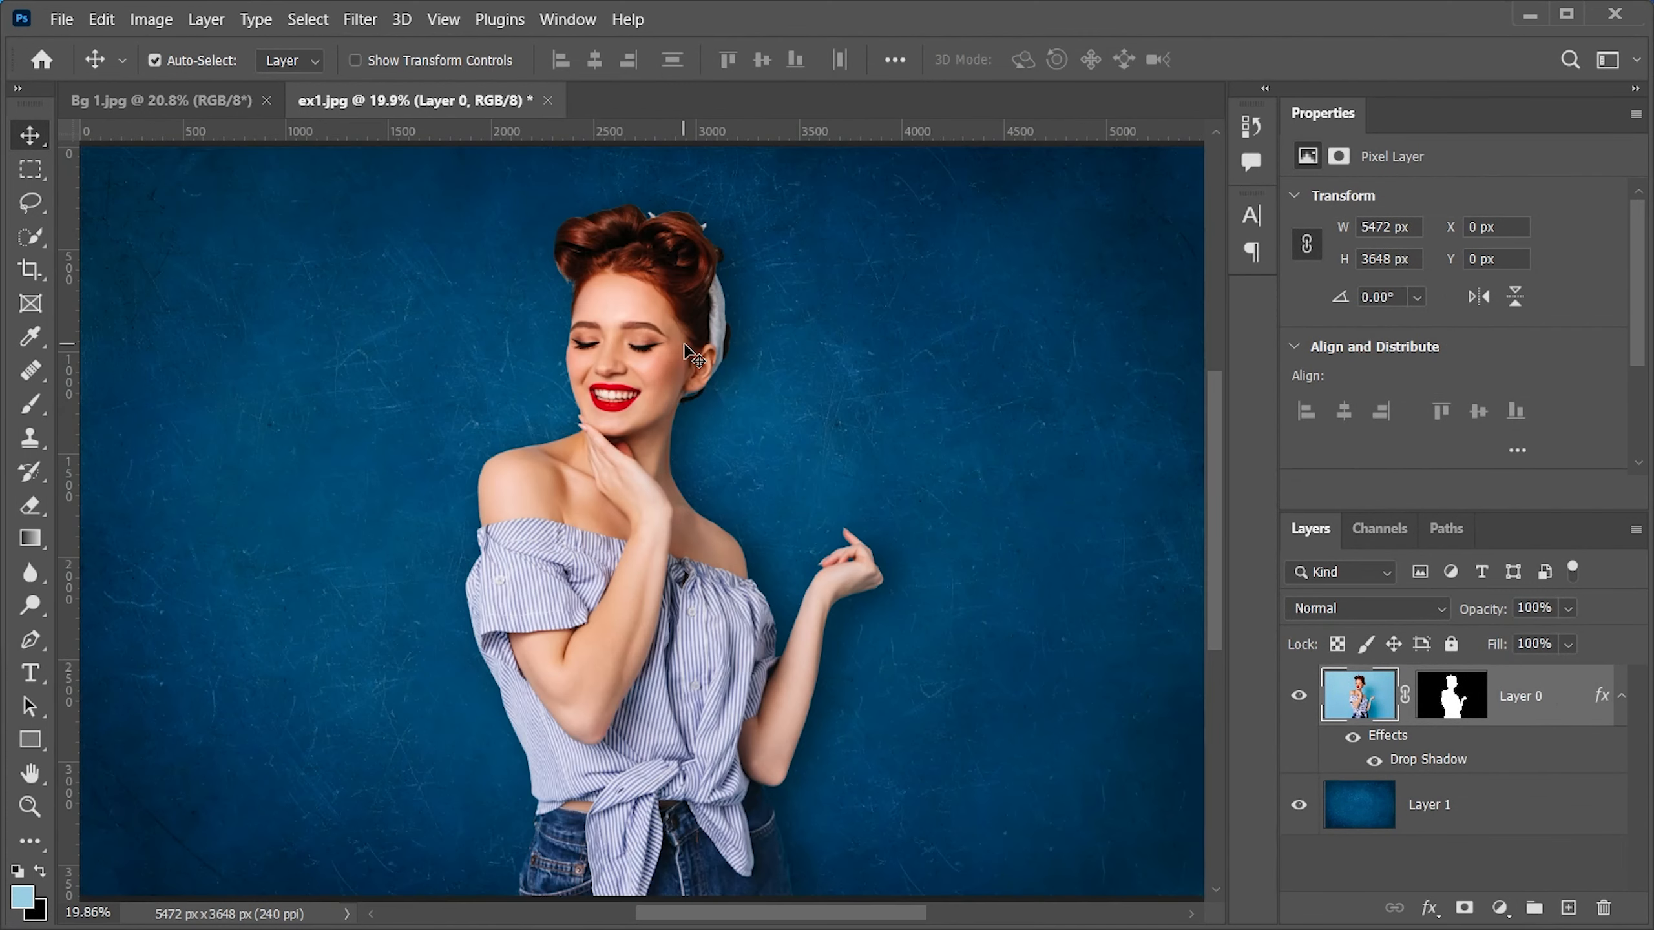